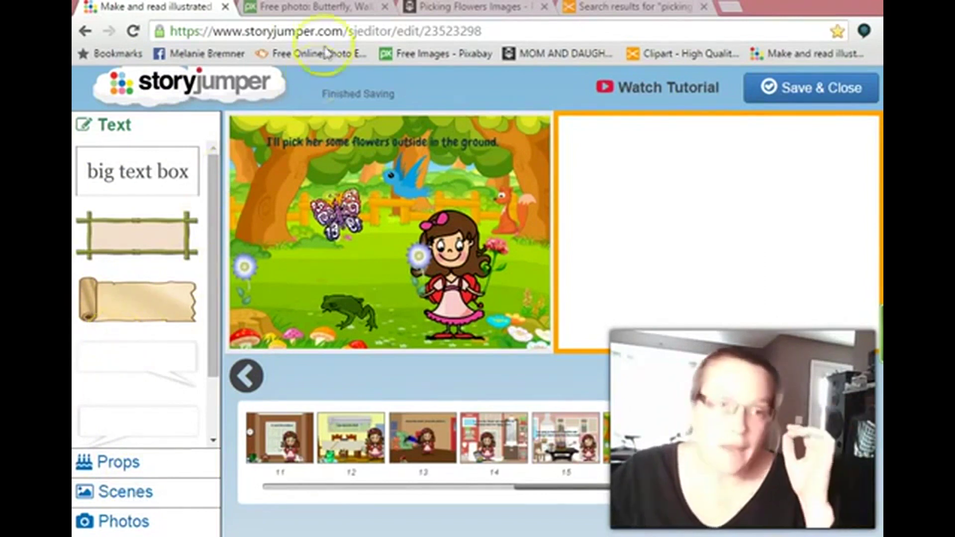
Review the Pixabay, Public Domain Pictures and Openclipart pages as sources of free images, and return to the StoryJumper book.
{"action": "left_click", "coordinate": [323, 10]}
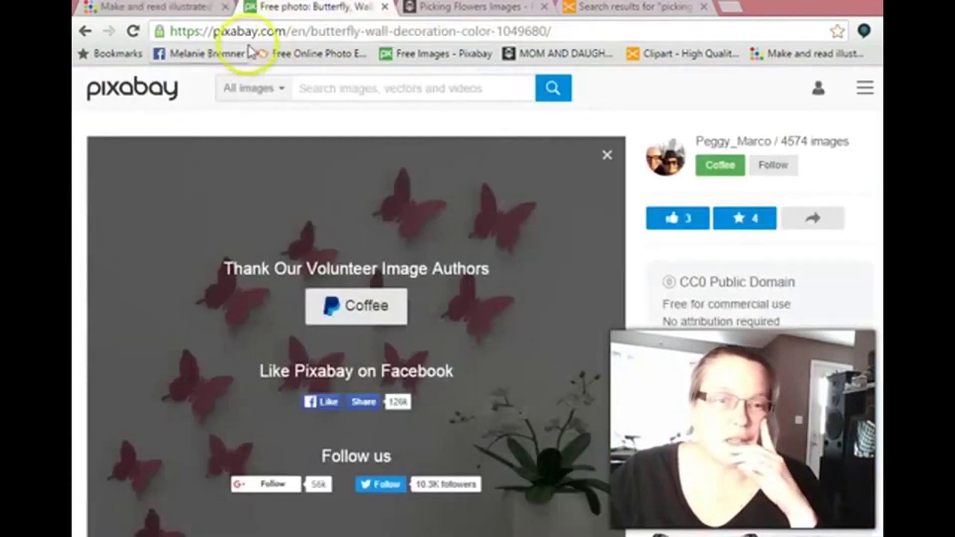
{"action": "left_click", "coordinate": [471, 14]}
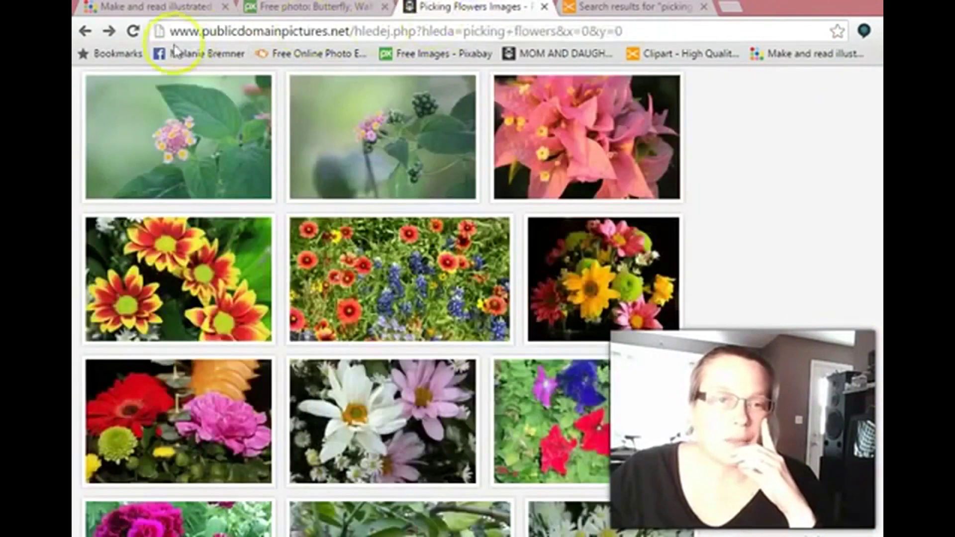
{"action": "left_click", "coordinate": [651, 14]}
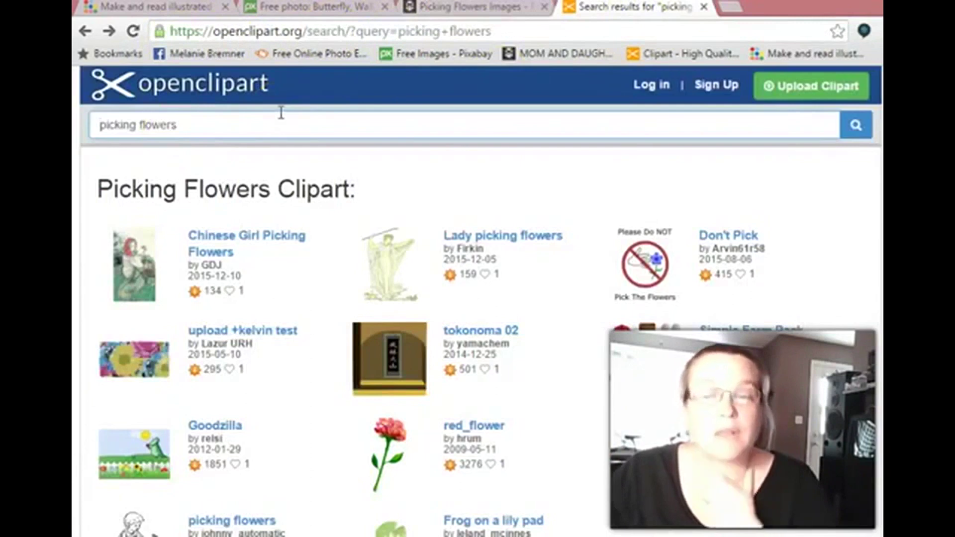
{"action": "left_click", "coordinate": [289, 8]}
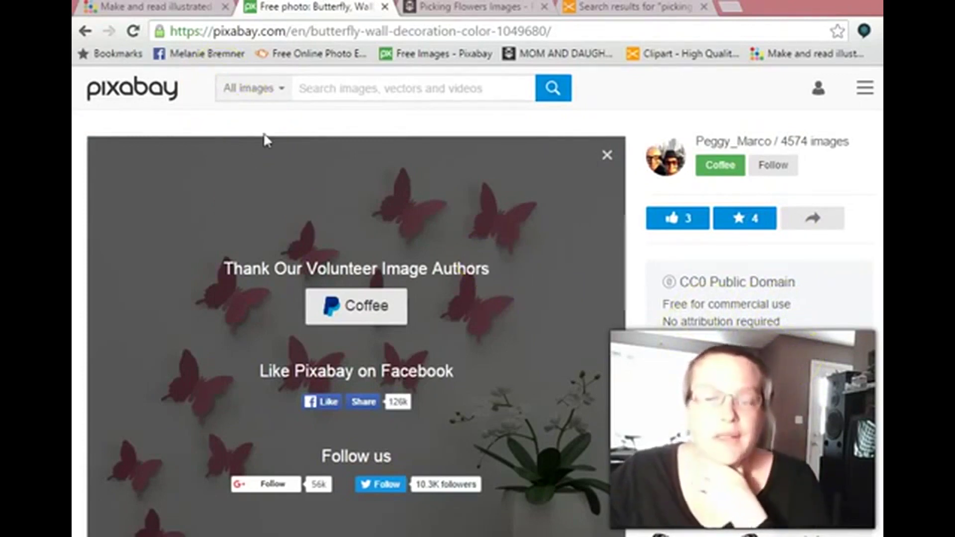
{"action": "scroll", "coordinate": [721, 250], "scroll_direction": "down", "scroll_amount": 9}
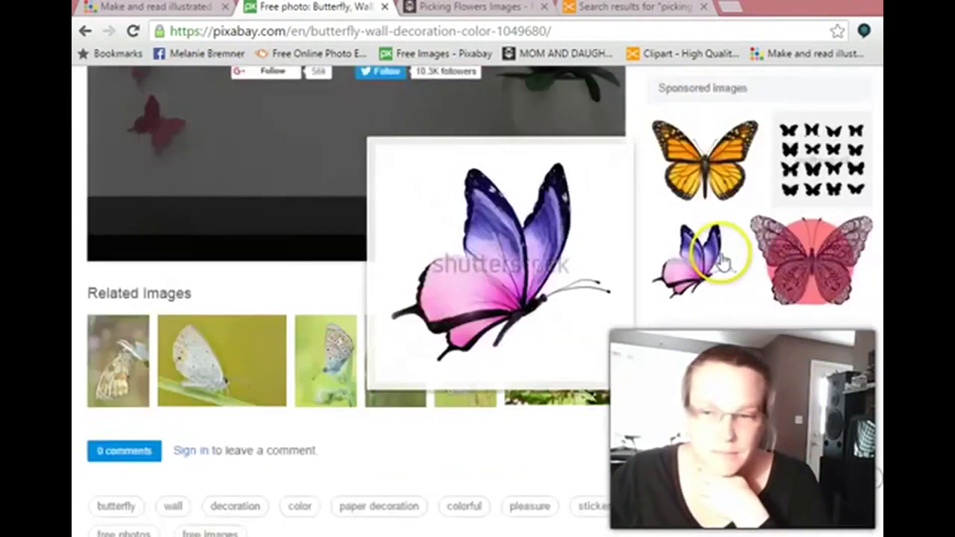
{"action": "scroll", "coordinate": [730, 273], "scroll_direction": "up", "scroll_amount": 9}
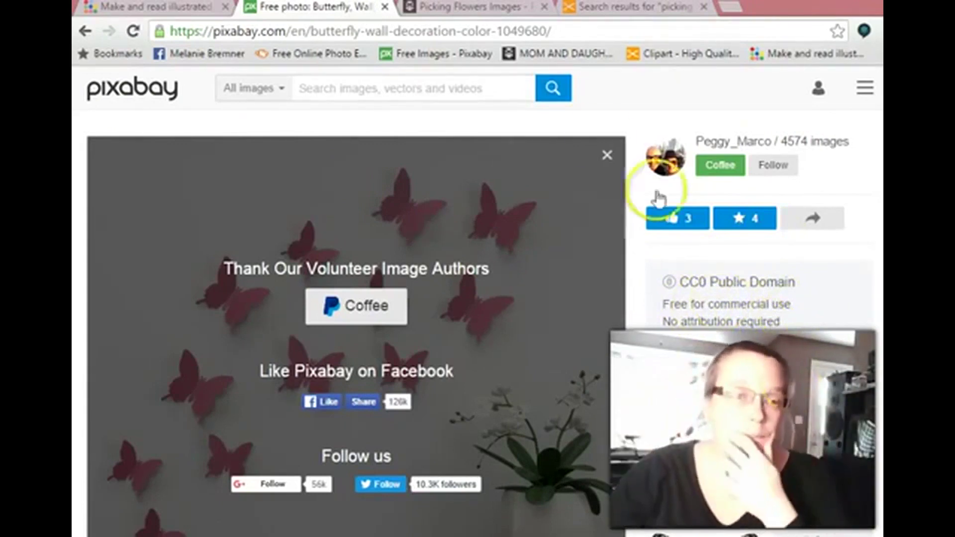
{"action": "left_click", "coordinate": [141, 10]}
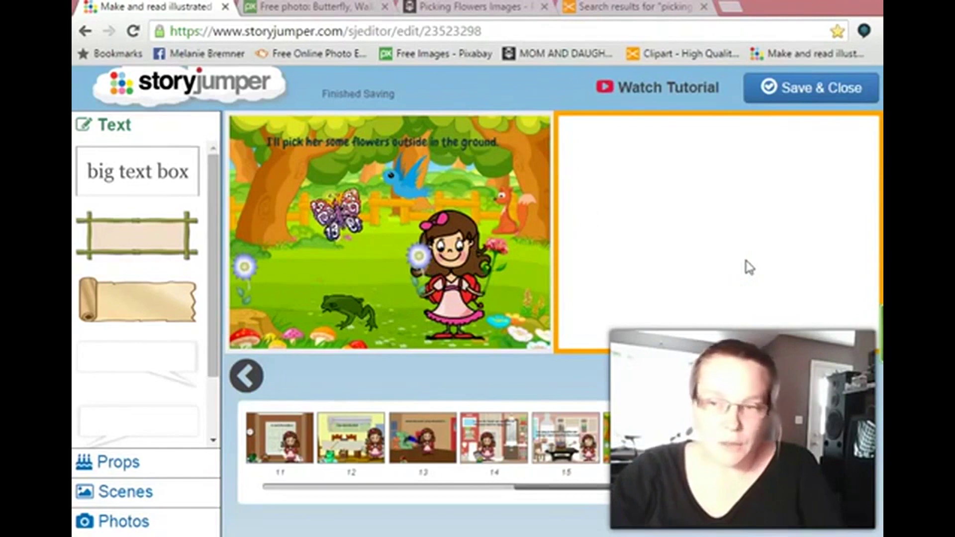
Apply the empty room scene with beige walls and a brown floor as the background of the blank page.
{"action": "left_click", "coordinate": [133, 495]}
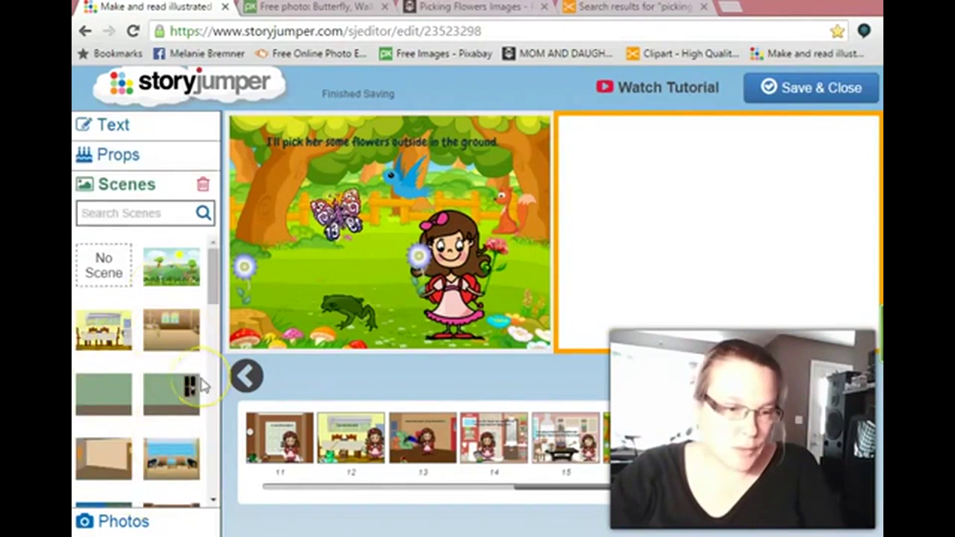
{"action": "scroll", "coordinate": [195, 383], "scroll_direction": "down", "scroll_amount": 3}
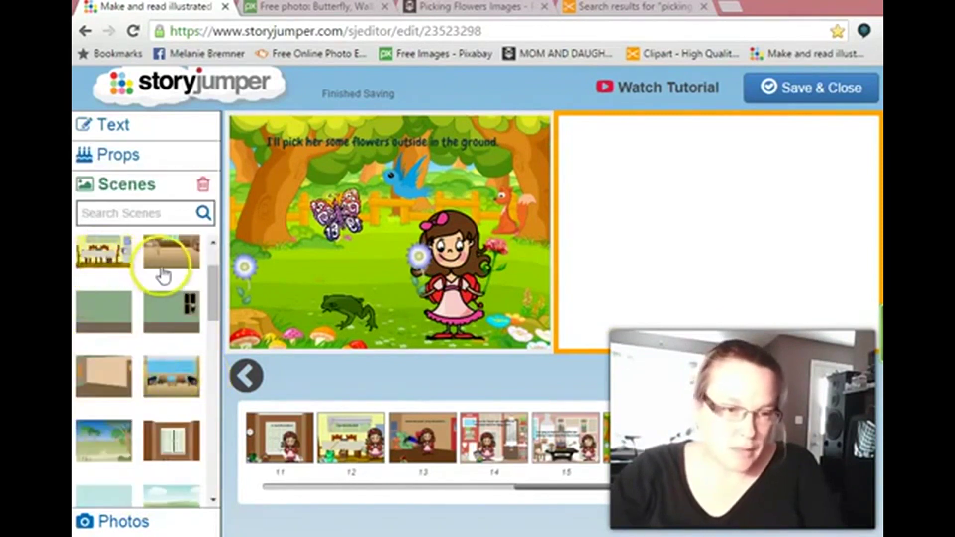
{"action": "scroll", "coordinate": [167, 283], "scroll_direction": "down", "scroll_amount": 2}
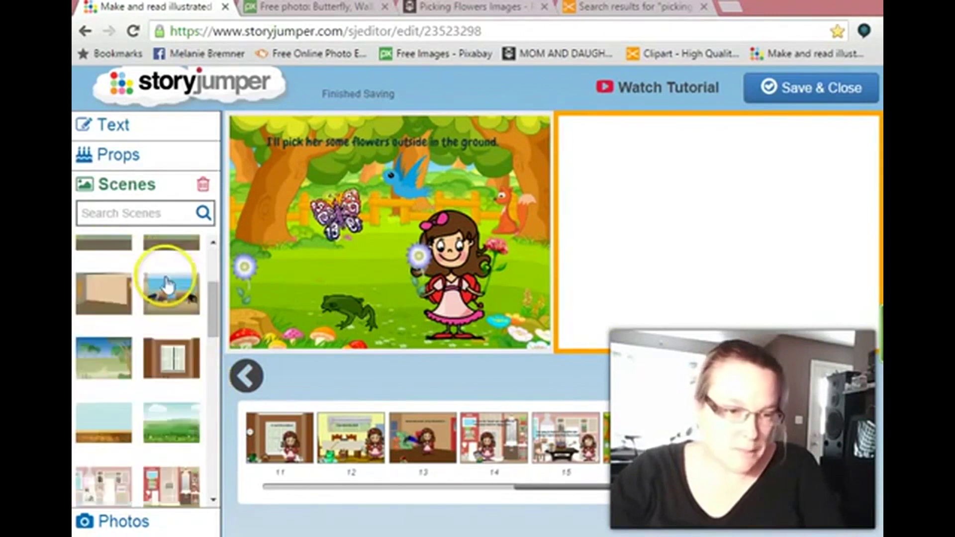
{"action": "left_click", "coordinate": [107, 308]}
{"action": "left_click", "coordinate": [800, 318]}
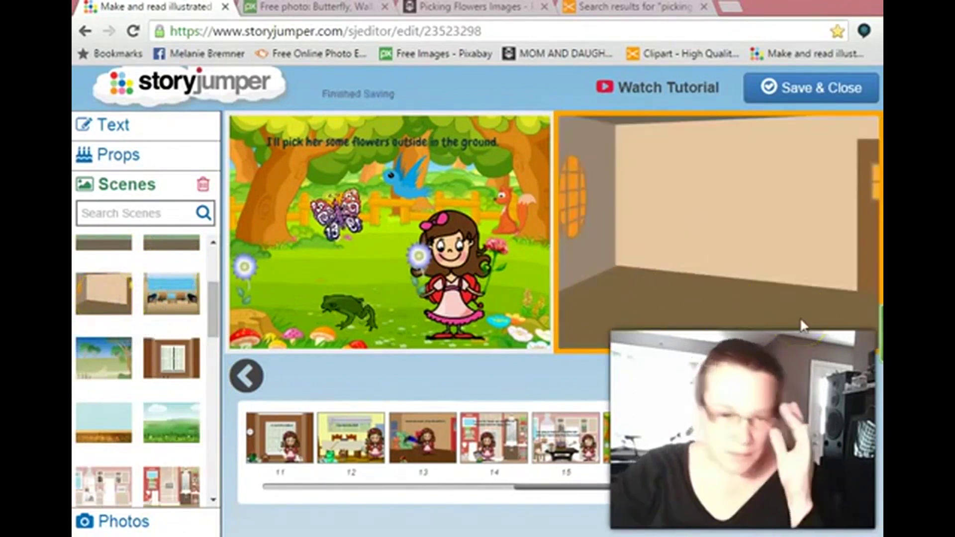
{"action": "left_click", "coordinate": [658, 418]}
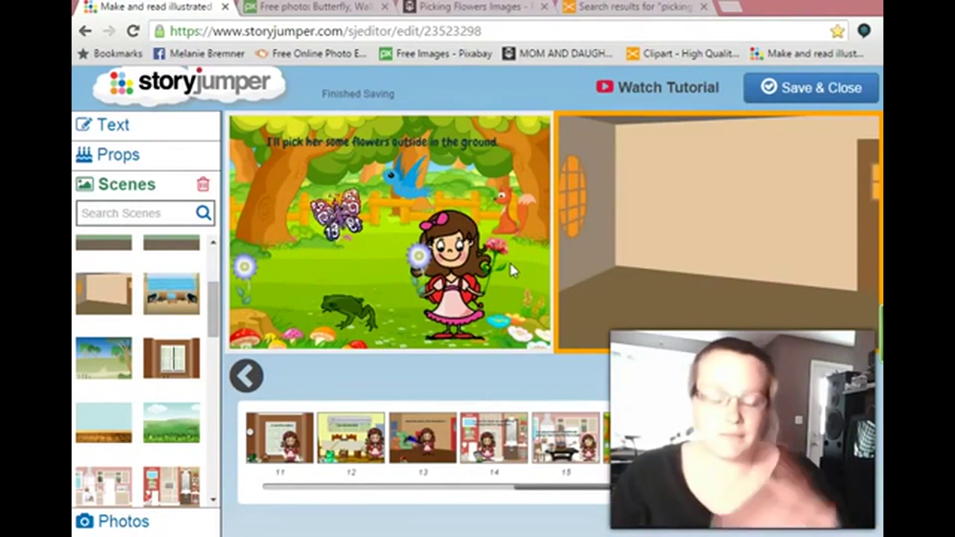
{"action": "left_click", "coordinate": [122, 314]}
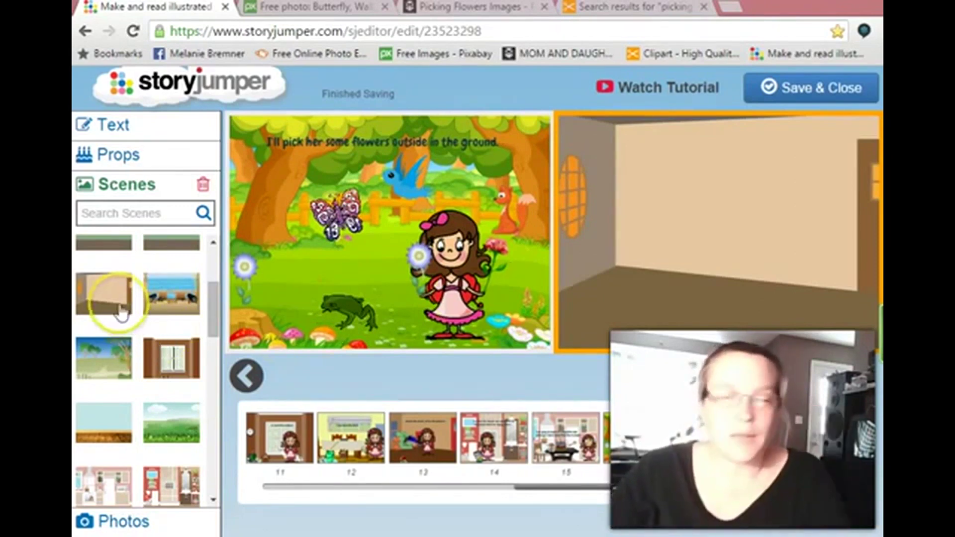
{"action": "left_click", "coordinate": [688, 274]}
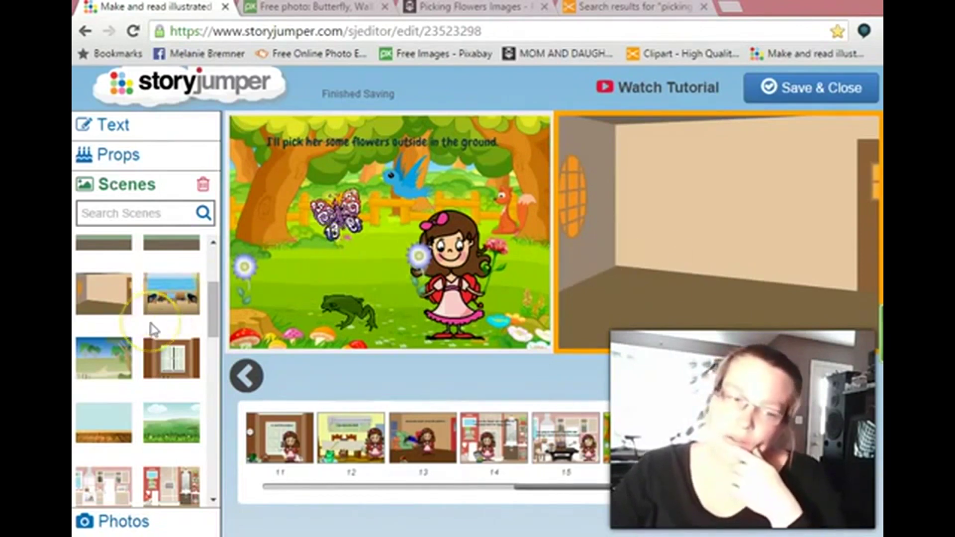
Examine the remaining scenes in the scene collection for other possible backgrounds.
{"action": "scroll", "coordinate": [154, 329], "scroll_direction": "down", "scroll_amount": 2}
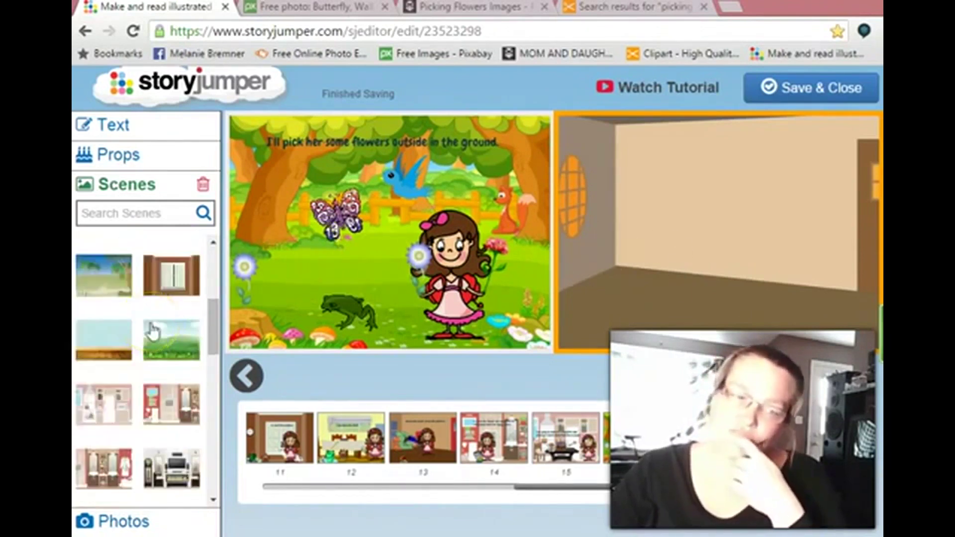
{"action": "scroll", "coordinate": [153, 329], "scroll_direction": "down", "scroll_amount": 5}
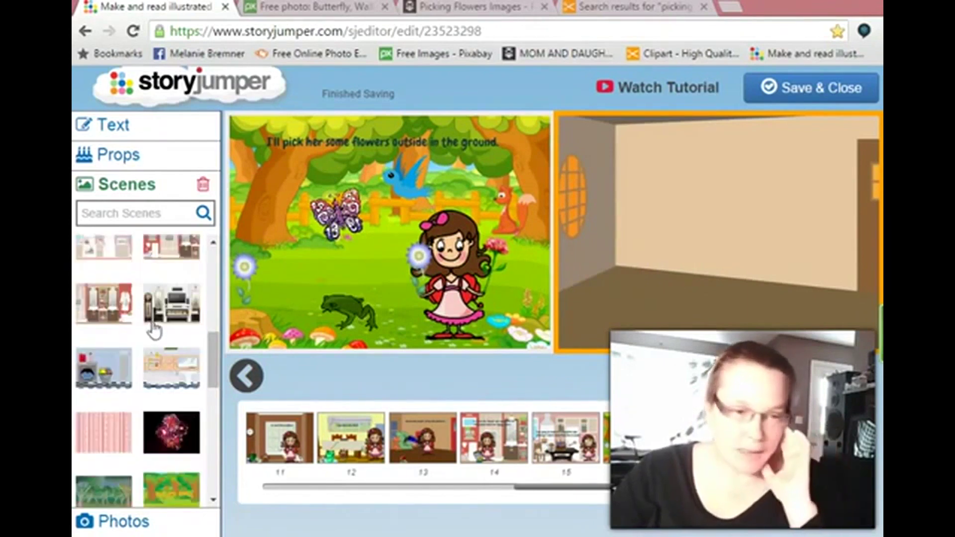
{"action": "scroll", "coordinate": [154, 328], "scroll_direction": "down", "scroll_amount": 5}
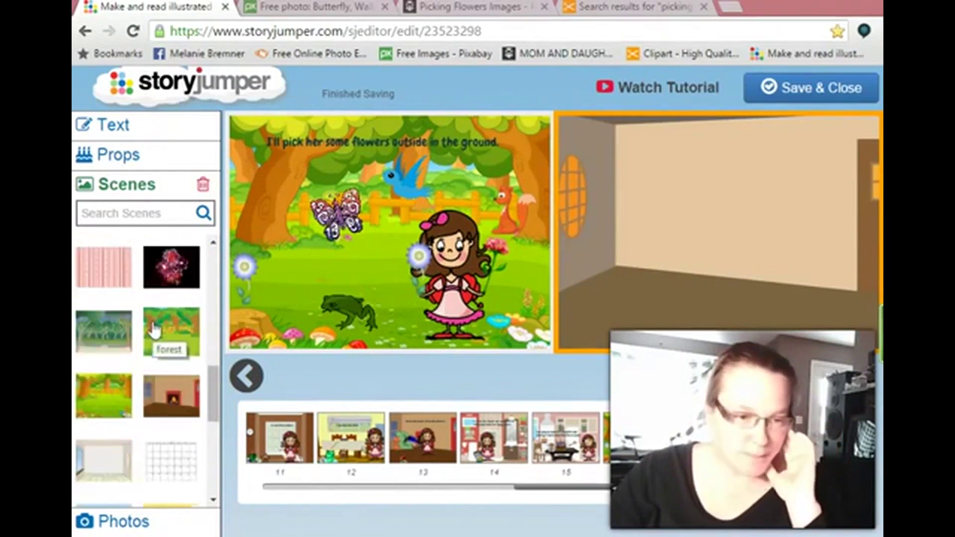
{"action": "scroll", "coordinate": [155, 329], "scroll_direction": "down", "scroll_amount": 3}
{"action": "scroll", "coordinate": [155, 330], "scroll_direction": "down", "scroll_amount": 3}
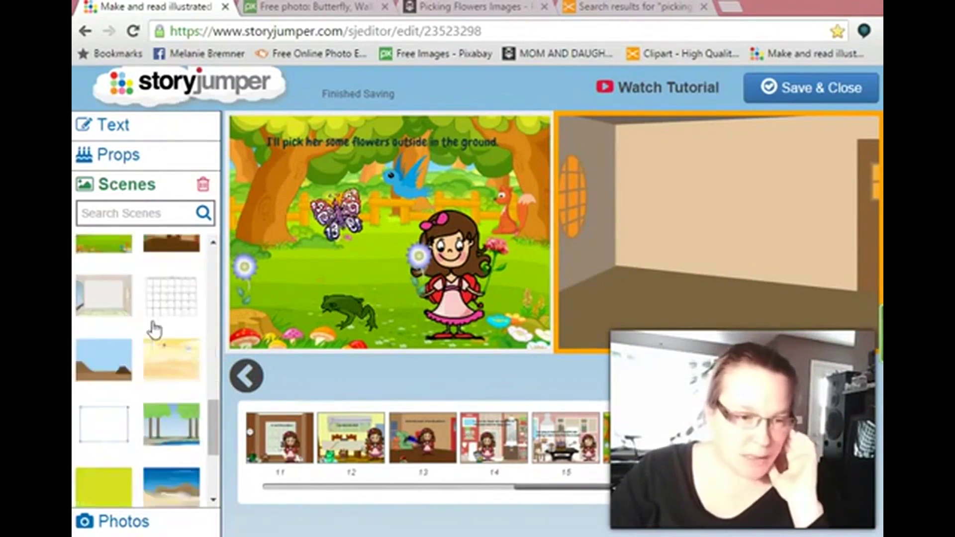
{"action": "scroll", "coordinate": [154, 329], "scroll_direction": "down", "scroll_amount": 3}
{"action": "scroll", "coordinate": [154, 330], "scroll_direction": "up", "scroll_amount": 3}
{"action": "scroll", "coordinate": [155, 329], "scroll_direction": "up", "scroll_amount": 3}
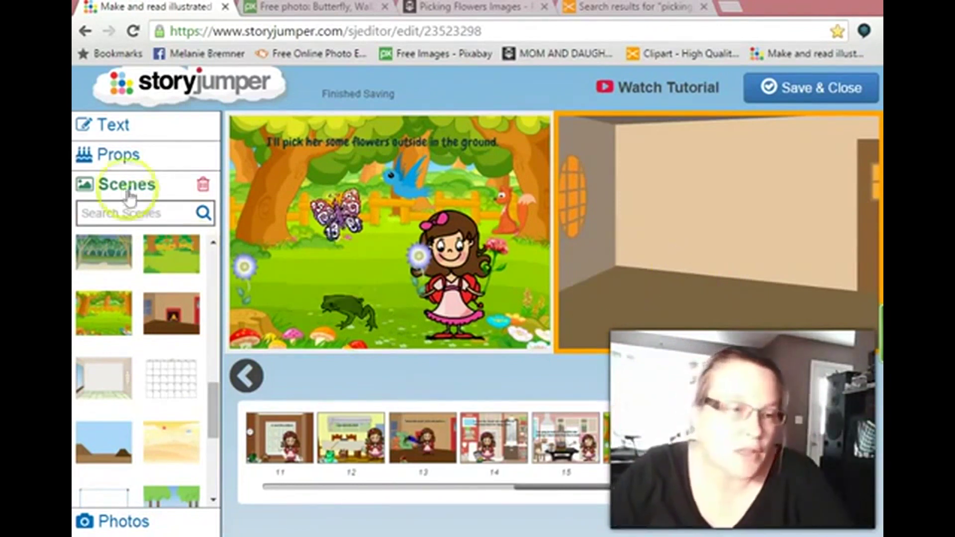
Add the brown-haired girl with the pink bow from the props to the empty room page.
{"action": "left_click", "coordinate": [125, 157]}
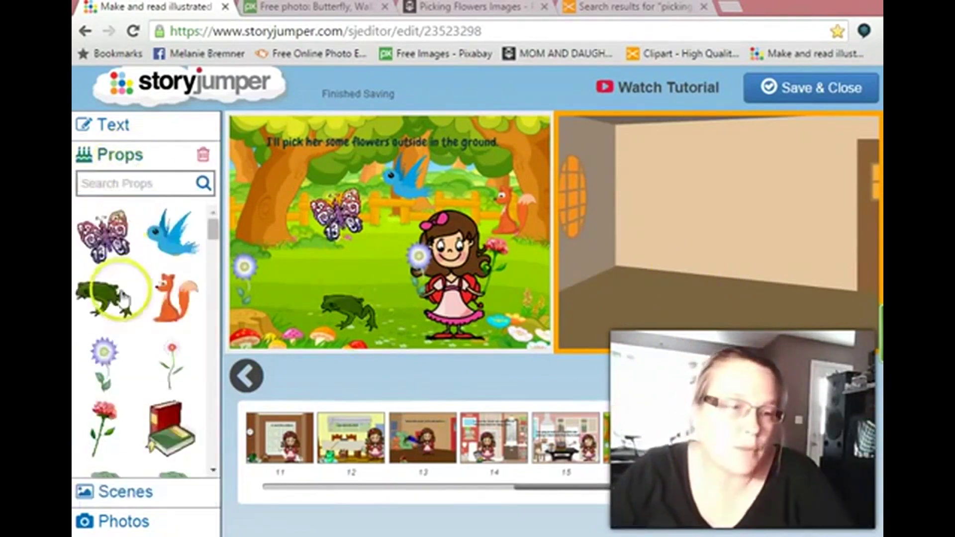
{"action": "scroll", "coordinate": [122, 298], "scroll_direction": "down", "scroll_amount": 10}
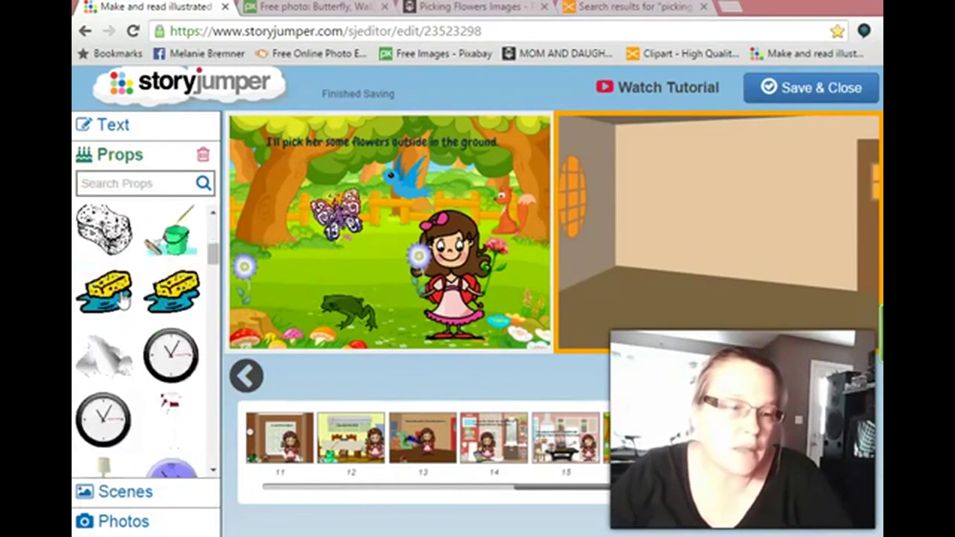
{"action": "scroll", "coordinate": [122, 301], "scroll_direction": "down", "scroll_amount": 2}
{"action": "scroll", "coordinate": [121, 300], "scroll_direction": "down", "scroll_amount": 10}
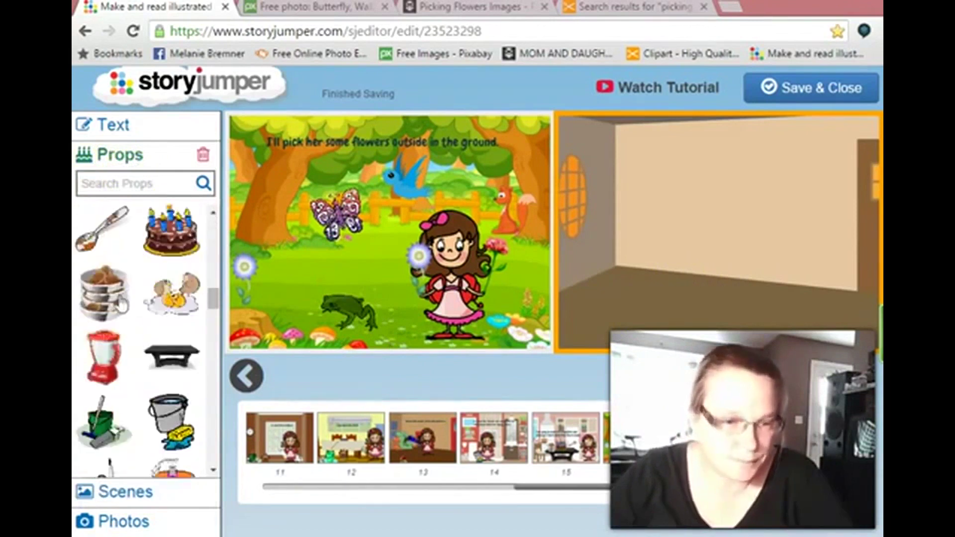
{"action": "scroll", "coordinate": [121, 304], "scroll_direction": "down", "scroll_amount": 8}
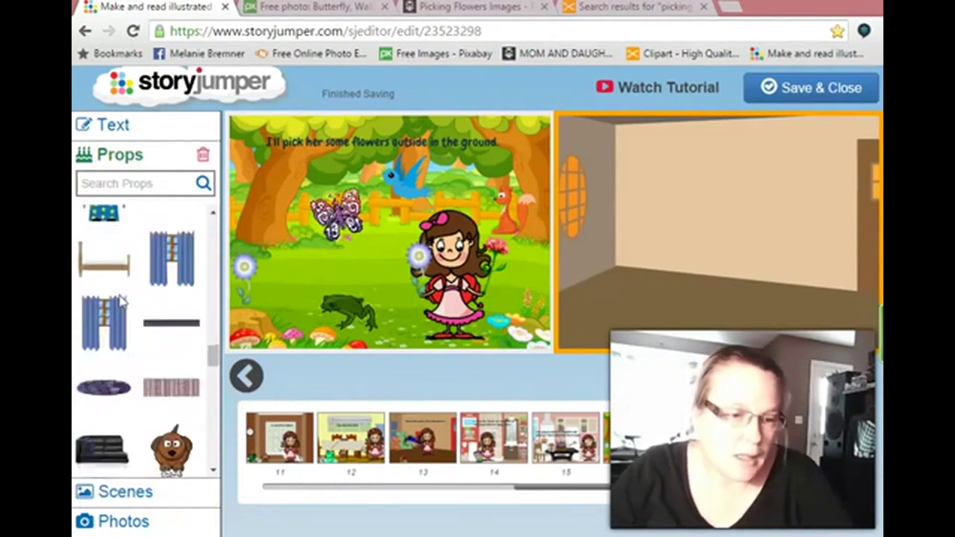
{"action": "scroll", "coordinate": [121, 300], "scroll_direction": "down", "scroll_amount": 6}
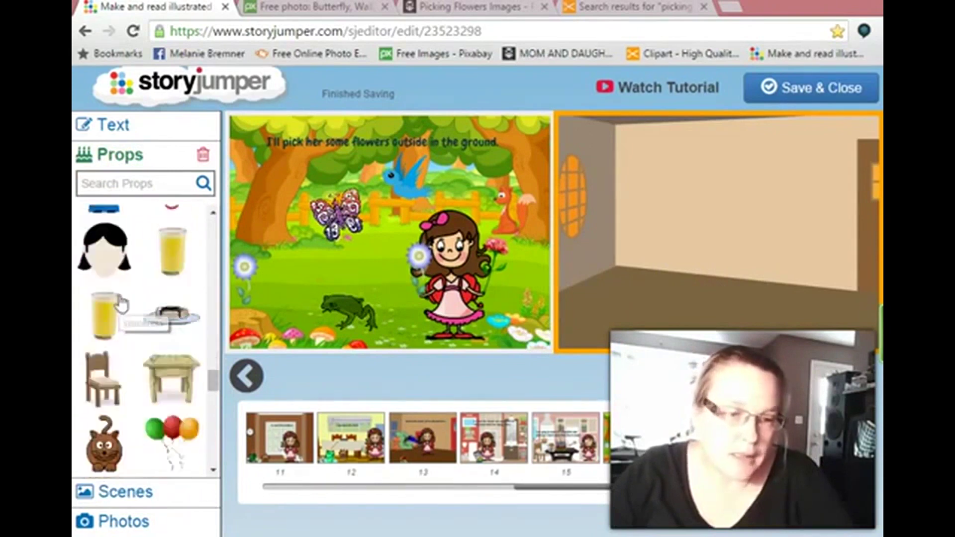
{"action": "left_click", "coordinate": [104, 316]}
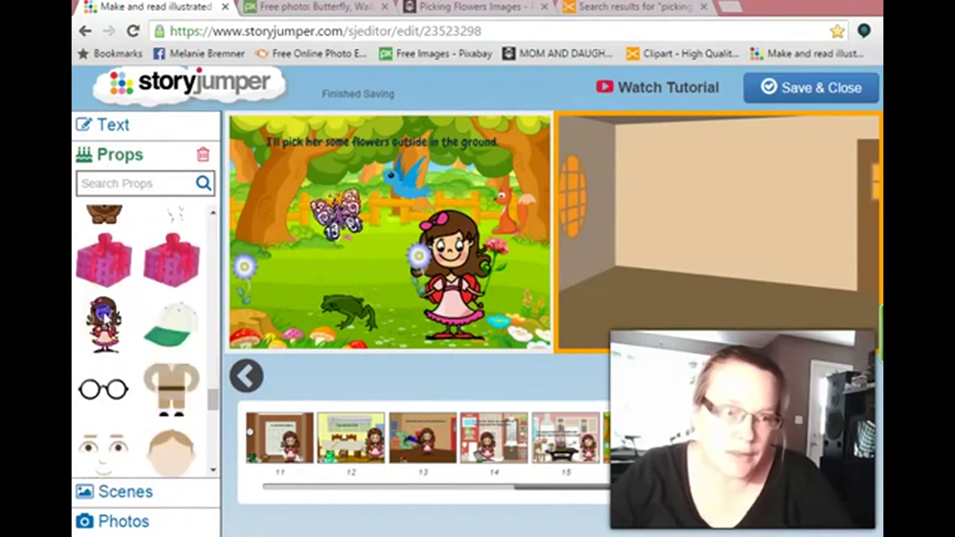
{"action": "left_click", "coordinate": [577, 187]}
{"action": "left_click", "coordinate": [104, 318]}
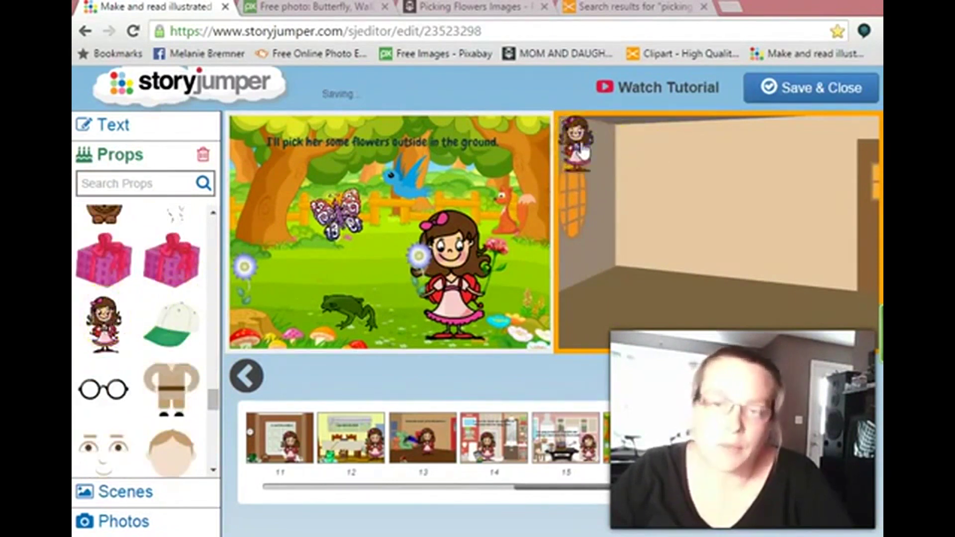
{"action": "left_click", "coordinate": [584, 156]}
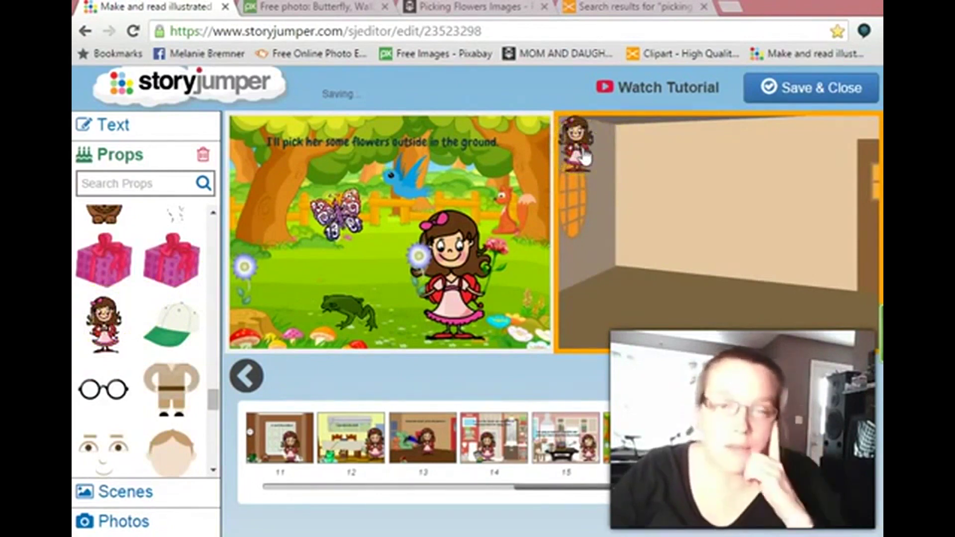
Enlarge the girl to roughly double size and stand her on the room's floor near the door.
{"action": "left_click", "coordinate": [585, 157]}
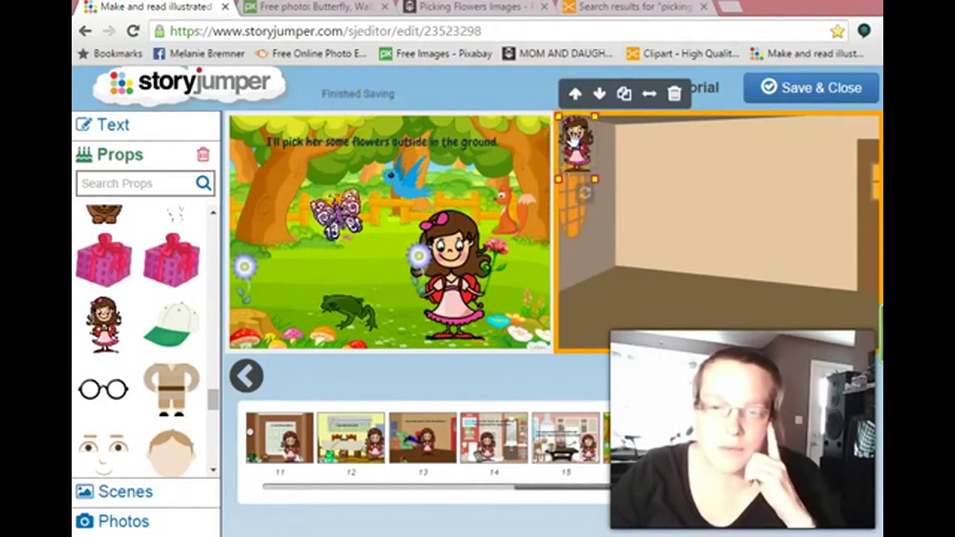
{"action": "left_click_drag", "start_coordinate": [587, 150], "coordinate": [820, 266]}
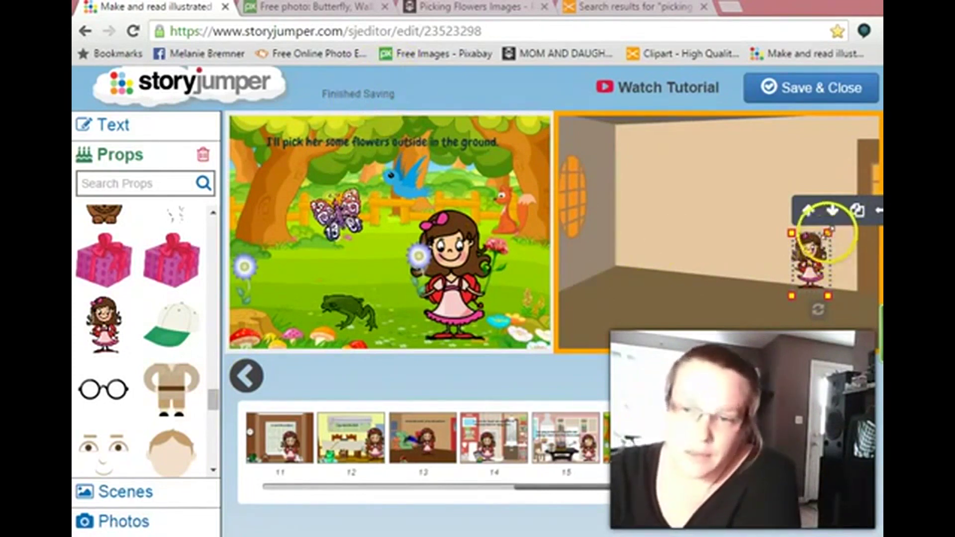
{"action": "left_click_drag", "start_coordinate": [827, 233], "coordinate": [866, 171]}
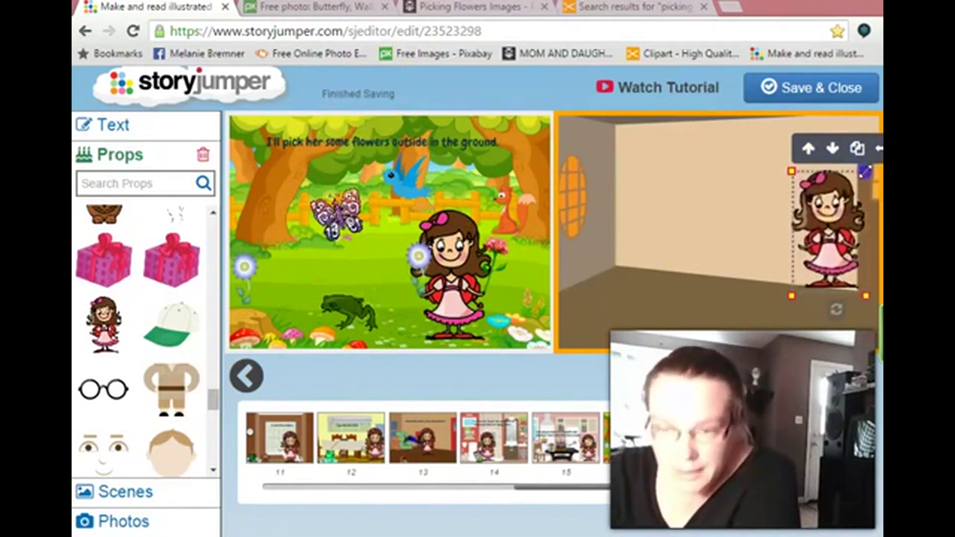
{"action": "left_click_drag", "start_coordinate": [844, 226], "coordinate": [795, 280]}
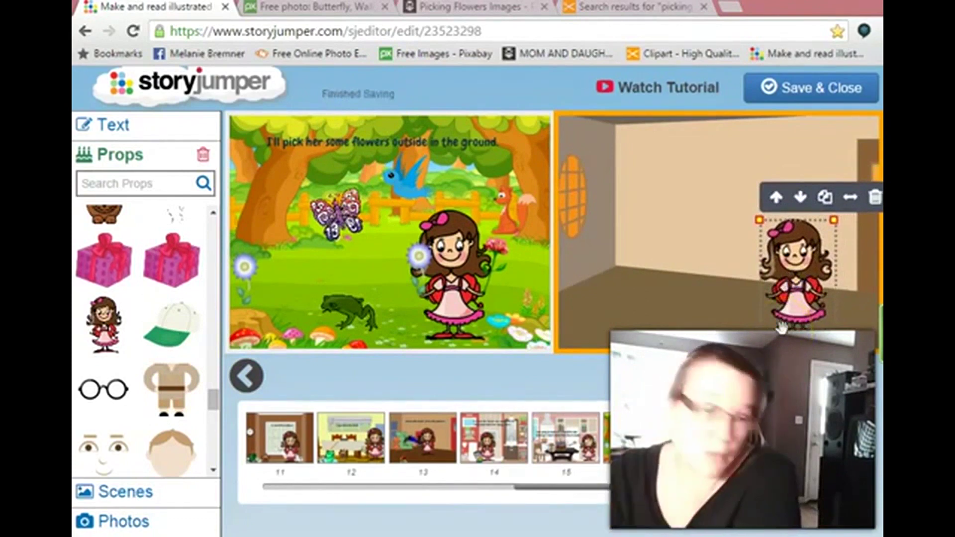
{"action": "left_click", "coordinate": [727, 319]}
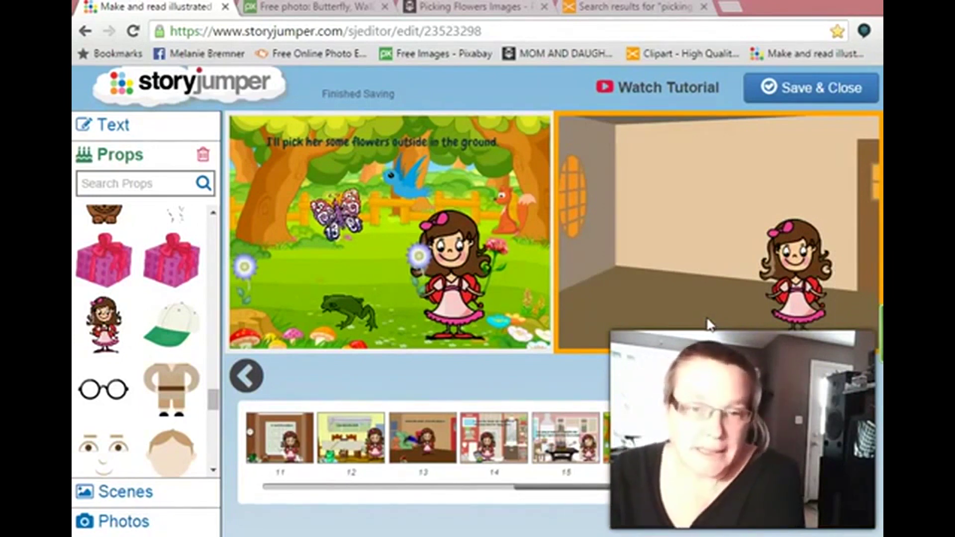
{"action": "left_click", "coordinate": [702, 329]}
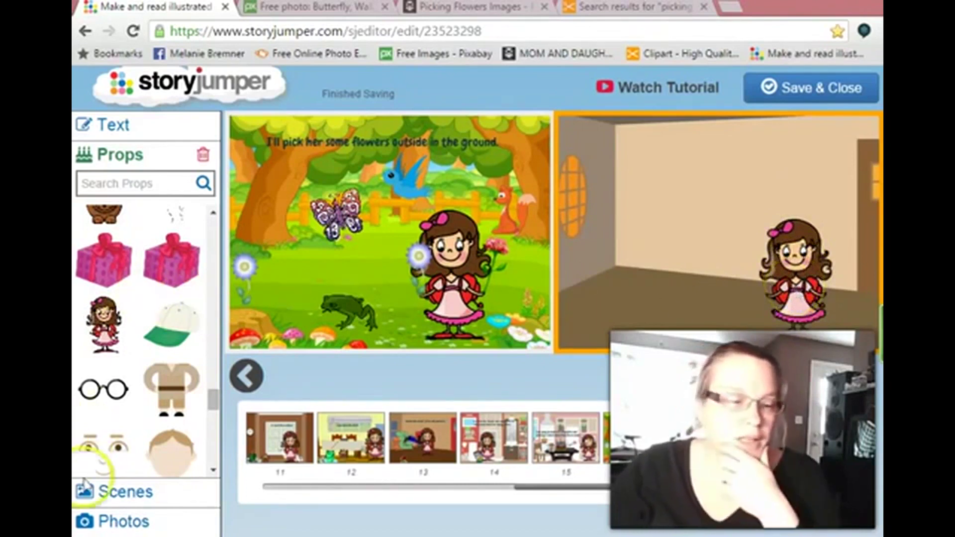
Start a photo upload and browse to the images 4 illustrations folder within Vector Images 4 Designs on the desktop.
{"action": "left_click", "coordinate": [104, 524]}
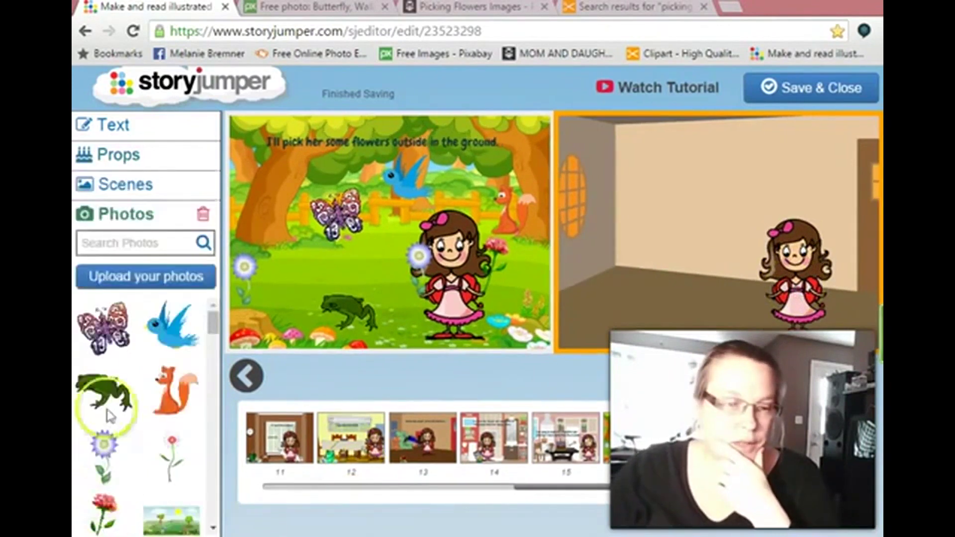
{"action": "left_click", "coordinate": [157, 280]}
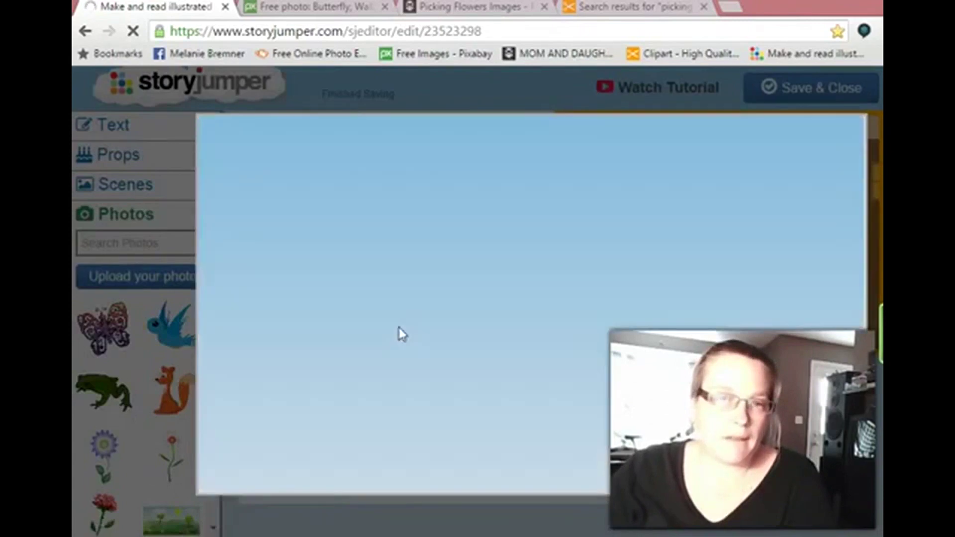
{"action": "left_click", "coordinate": [446, 256]}
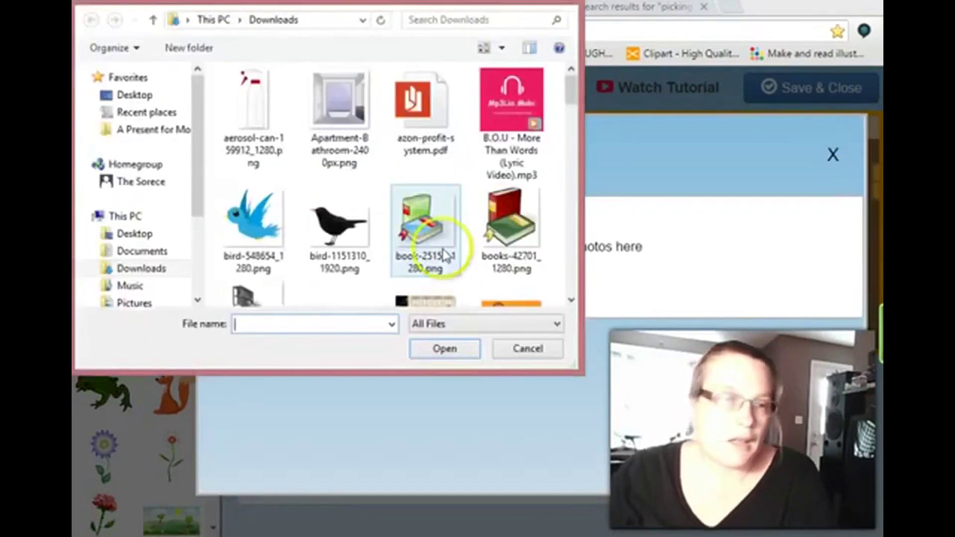
{"action": "left_click", "coordinate": [133, 233]}
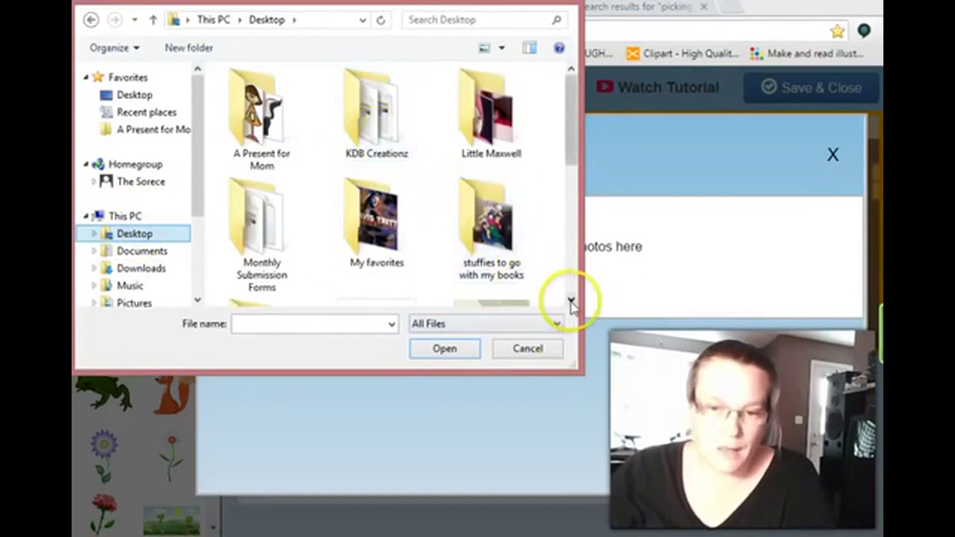
{"action": "left_click", "coordinate": [571, 300]}
{"action": "left_click", "coordinate": [288, 166]}
{"action": "double_click", "coordinate": [289, 165]}
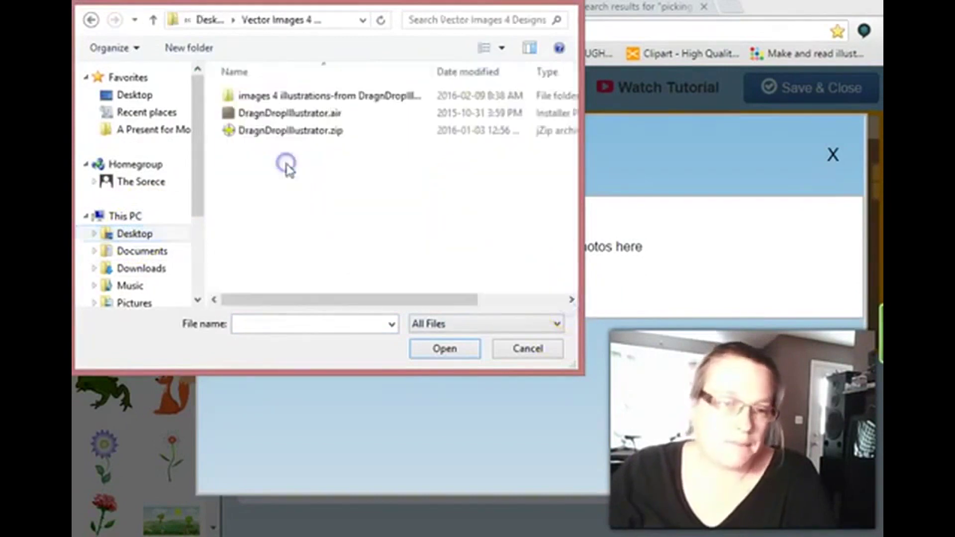
{"action": "left_click", "coordinate": [294, 92]}
{"action": "double_click", "coordinate": [294, 92]}
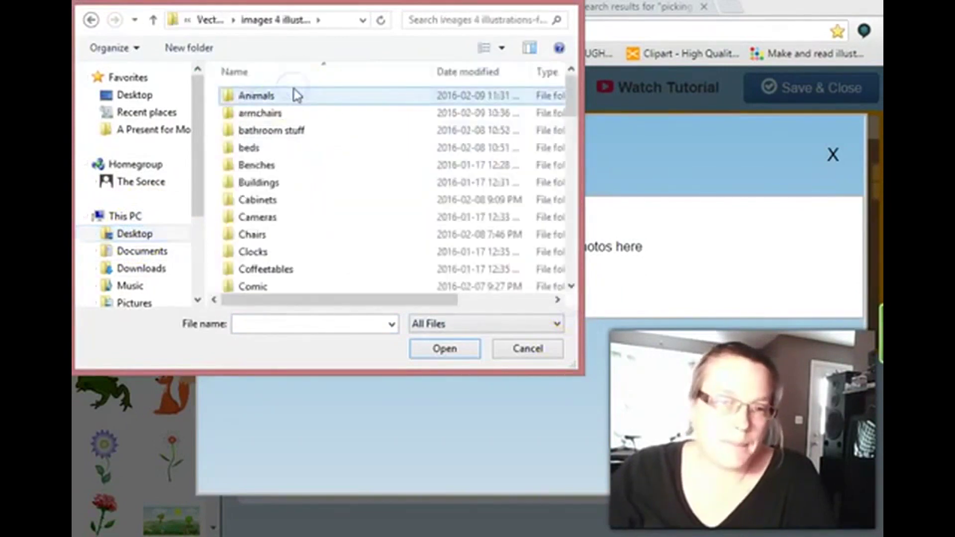
Examine the category folders of the illustration collection for furniture that suits the room.
{"action": "scroll", "coordinate": [320, 136], "scroll_direction": "down", "scroll_amount": 1}
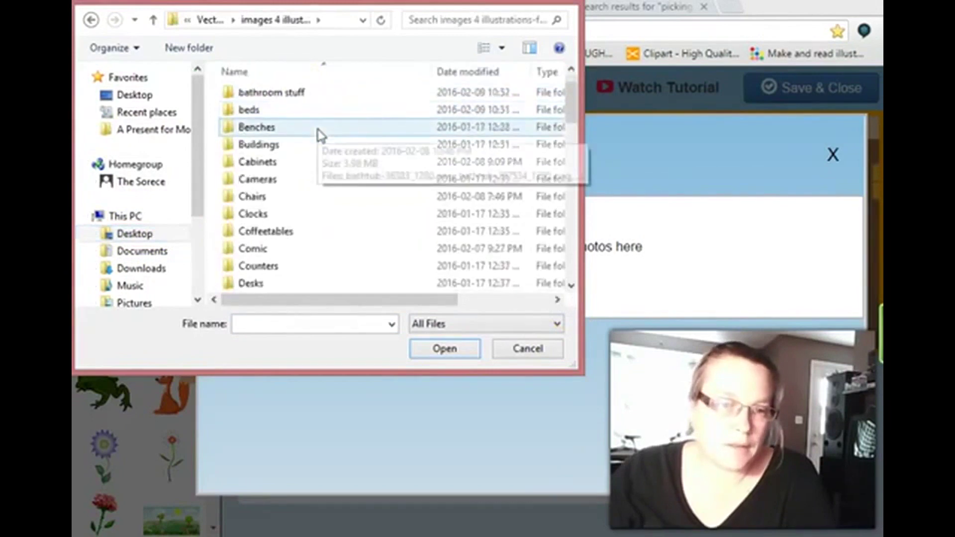
{"action": "left_click", "coordinate": [325, 148]}
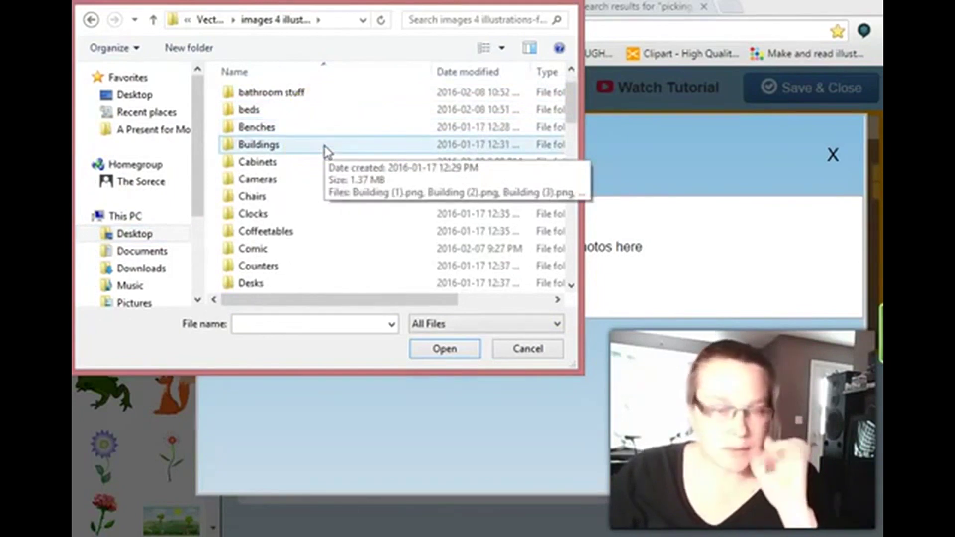
{"action": "scroll", "coordinate": [324, 149], "scroll_direction": "down", "scroll_amount": 1}
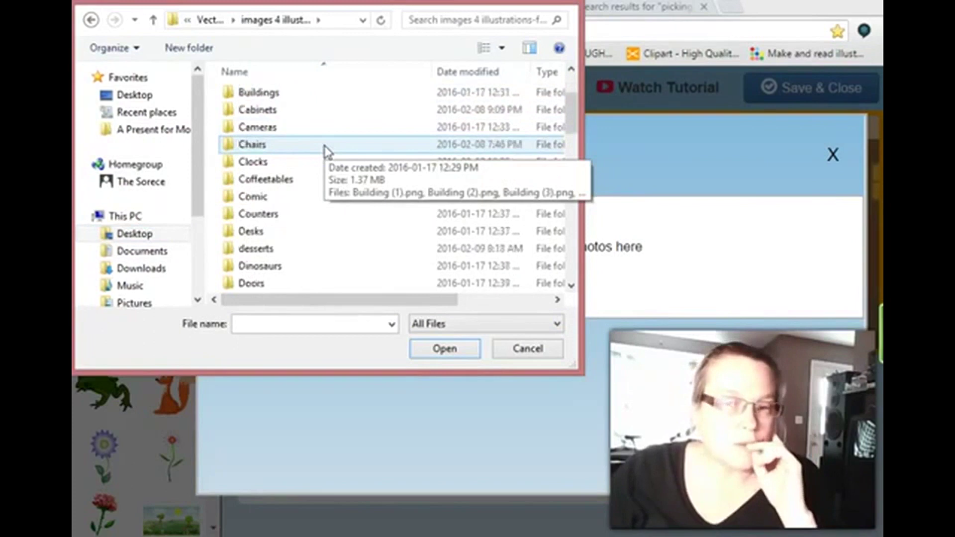
{"action": "scroll", "coordinate": [324, 149], "scroll_direction": "down", "scroll_amount": 1}
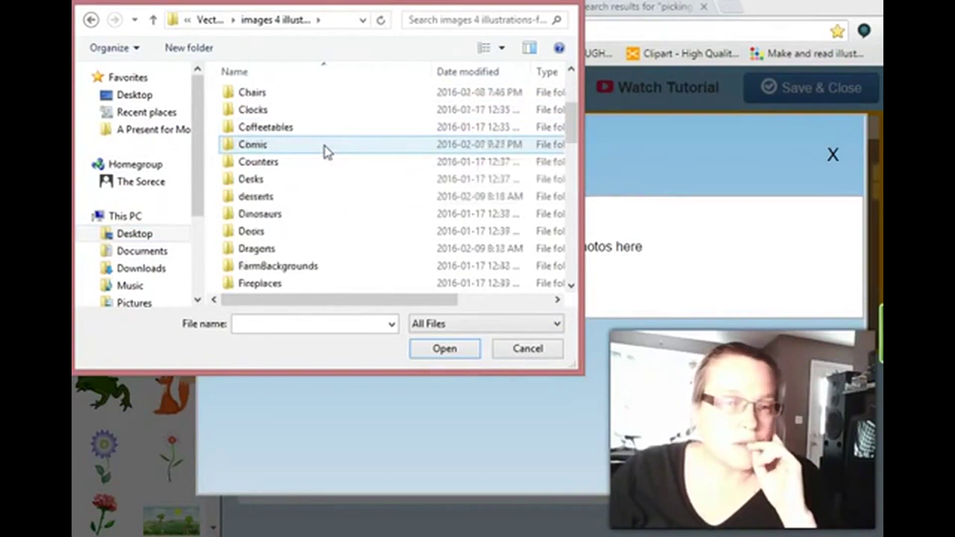
{"action": "scroll", "coordinate": [325, 149], "scroll_direction": "down", "scroll_amount": 1}
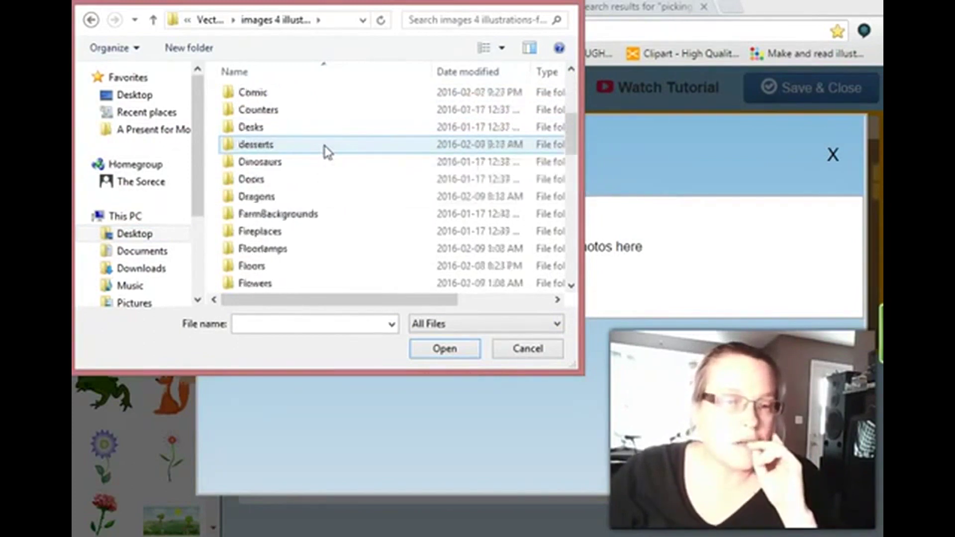
{"action": "scroll", "coordinate": [326, 151], "scroll_direction": "down", "scroll_amount": 2}
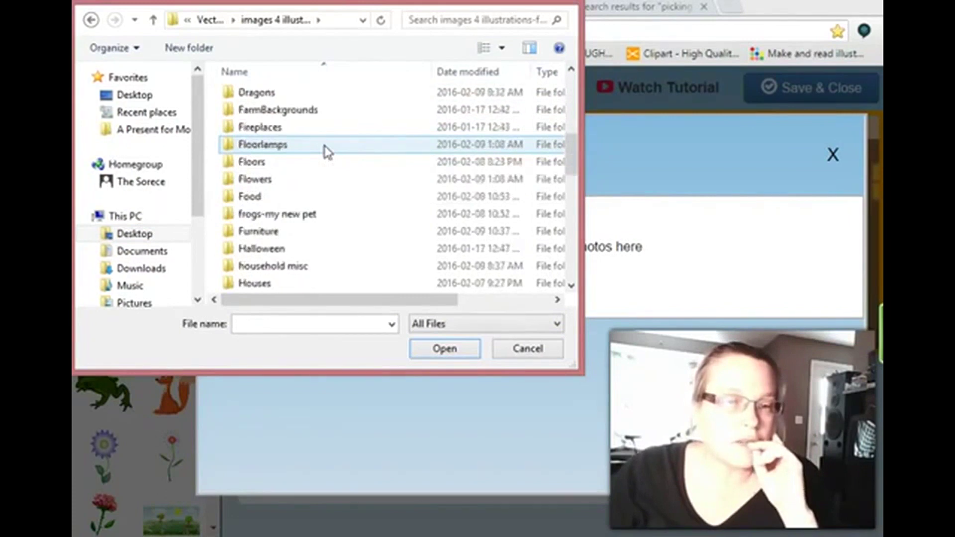
{"action": "scroll", "coordinate": [326, 150], "scroll_direction": "down", "scroll_amount": 1}
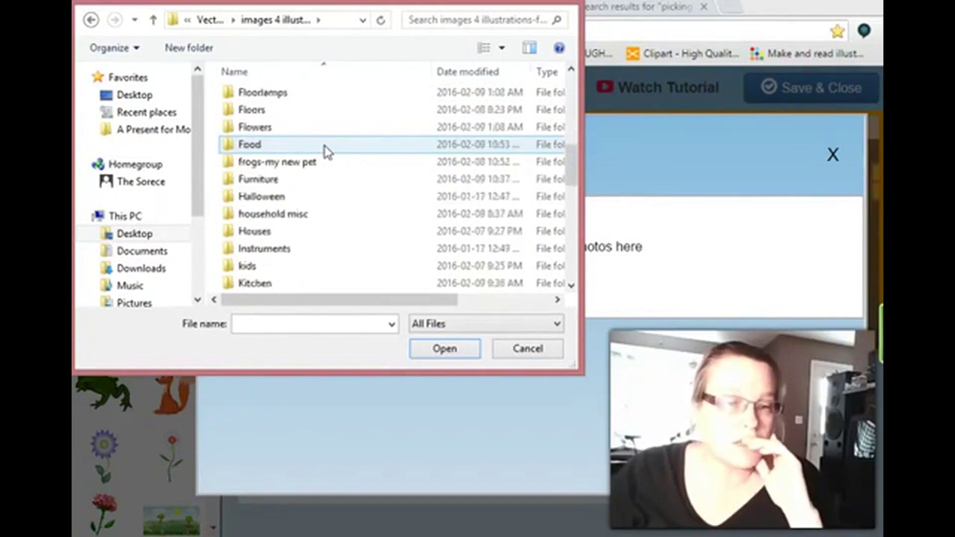
{"action": "scroll", "coordinate": [326, 150], "scroll_direction": "up", "scroll_amount": 3}
{"action": "scroll", "coordinate": [326, 151], "scroll_direction": "up", "scroll_amount": 1}
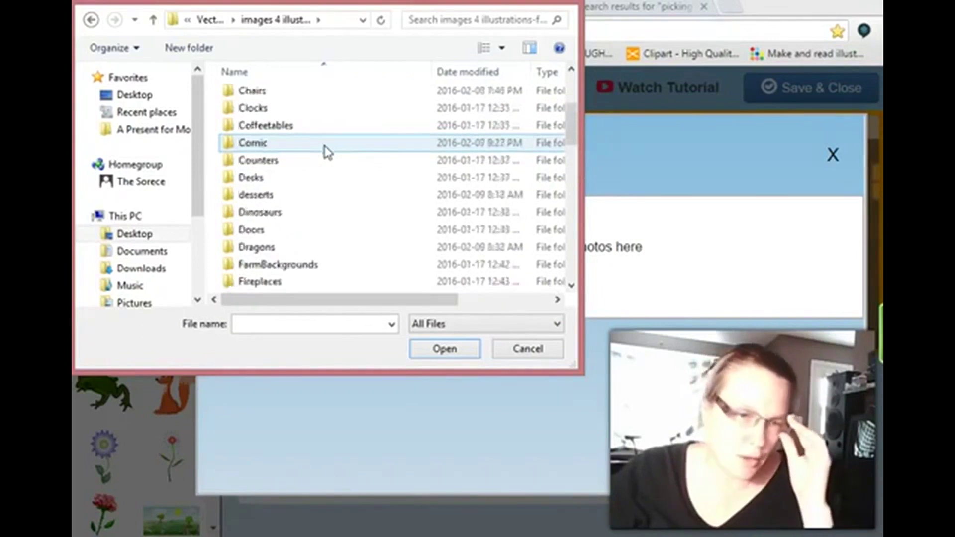
Upload Desk_Rolltop.png from the Desks folder to the book's photos and close the upload window.
{"action": "left_click", "coordinate": [320, 178]}
{"action": "left_click", "coordinate": [320, 178]}
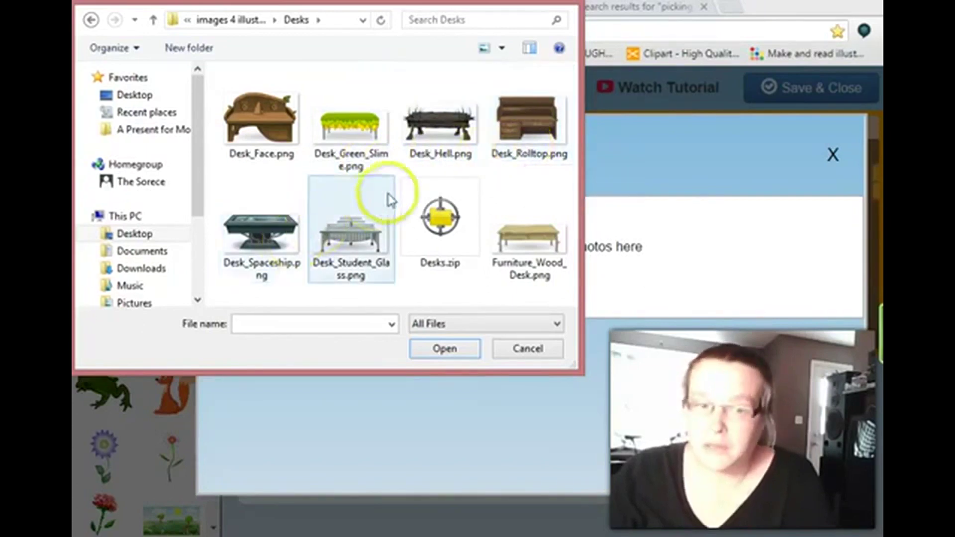
{"action": "left_click", "coordinate": [512, 158]}
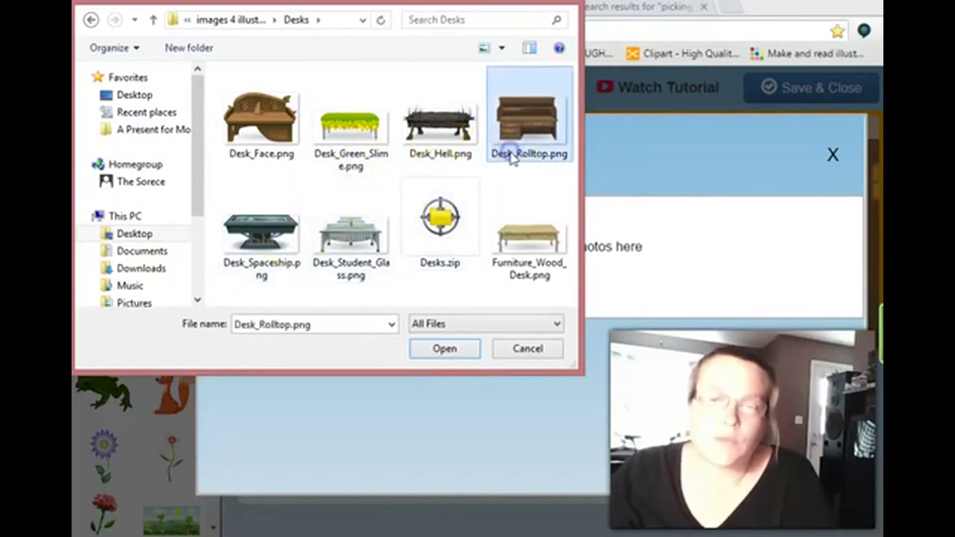
{"action": "left_click", "coordinate": [441, 350]}
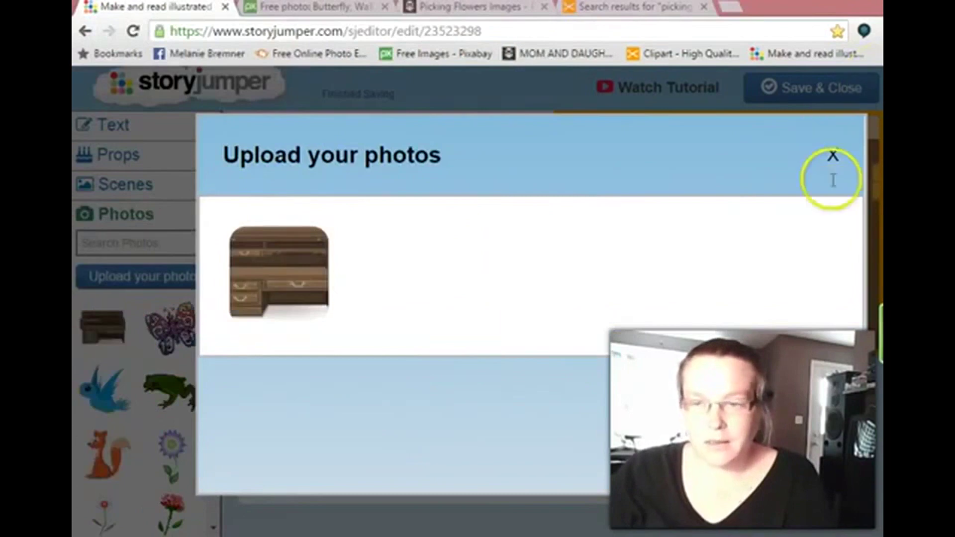
{"action": "left_click", "coordinate": [833, 155]}
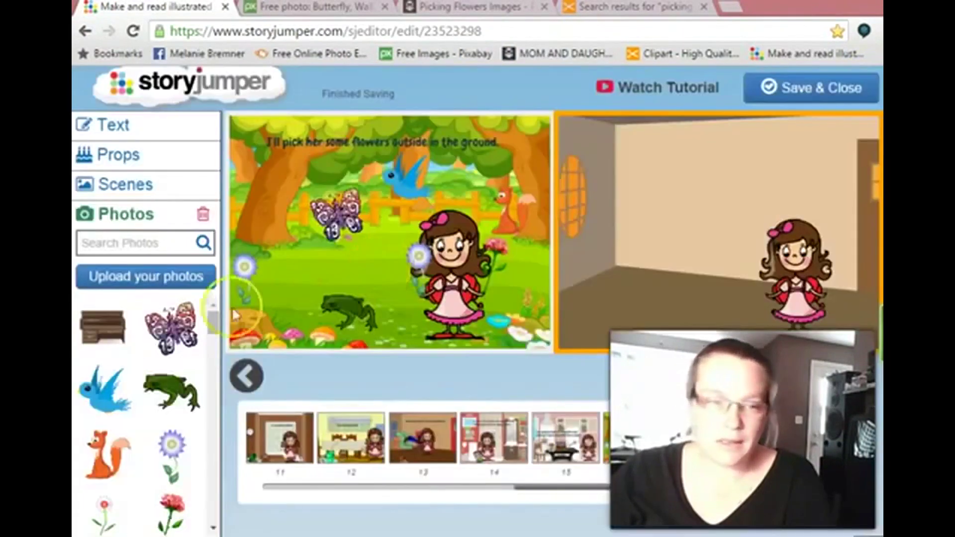
Turn the uncropped roll-top desk photo into a prop and add it to the room page.
{"action": "left_click", "coordinate": [105, 329]}
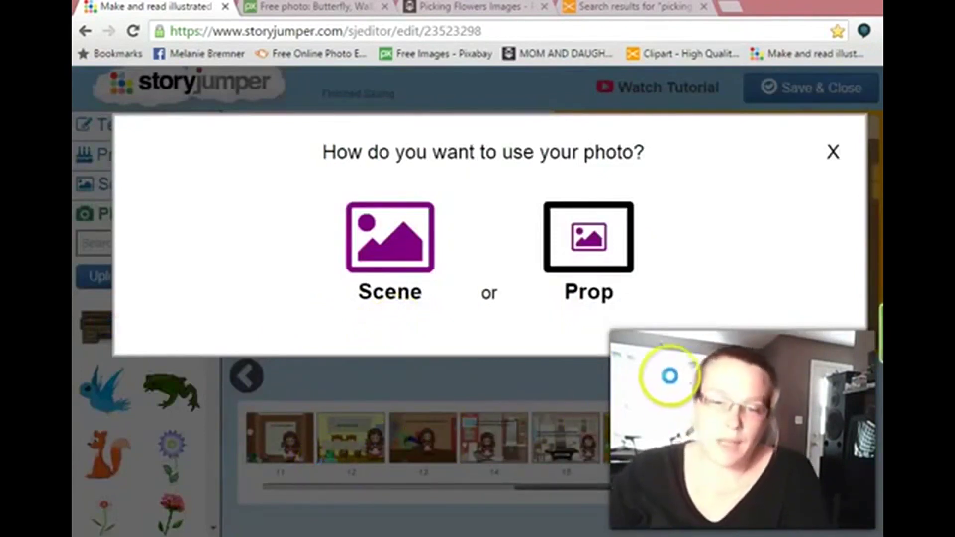
{"action": "left_click", "coordinate": [592, 241]}
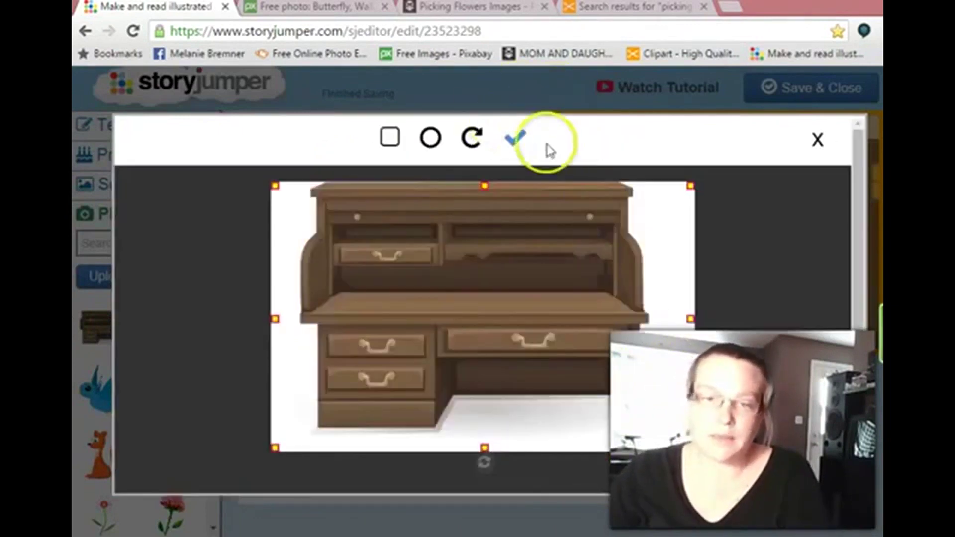
{"action": "left_click", "coordinate": [516, 139]}
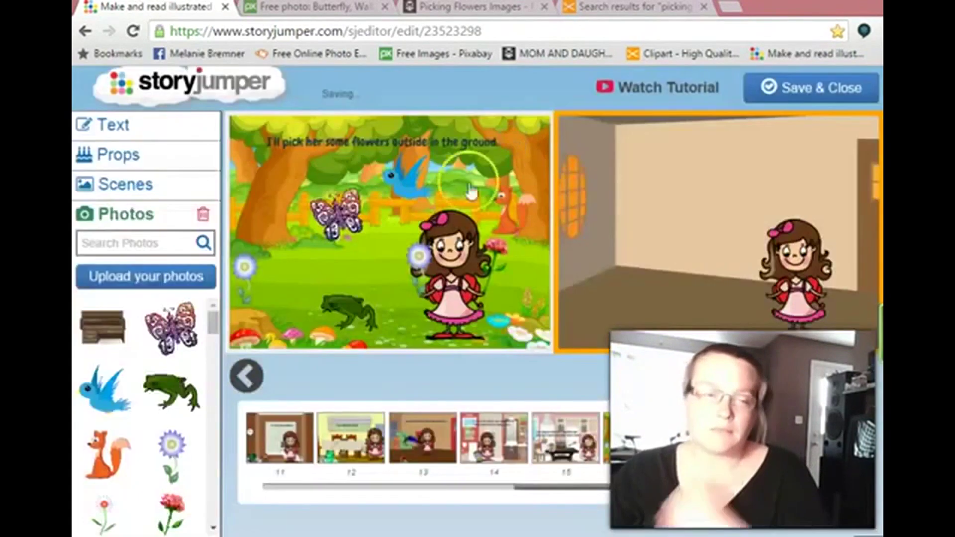
{"action": "left_click", "coordinate": [117, 154]}
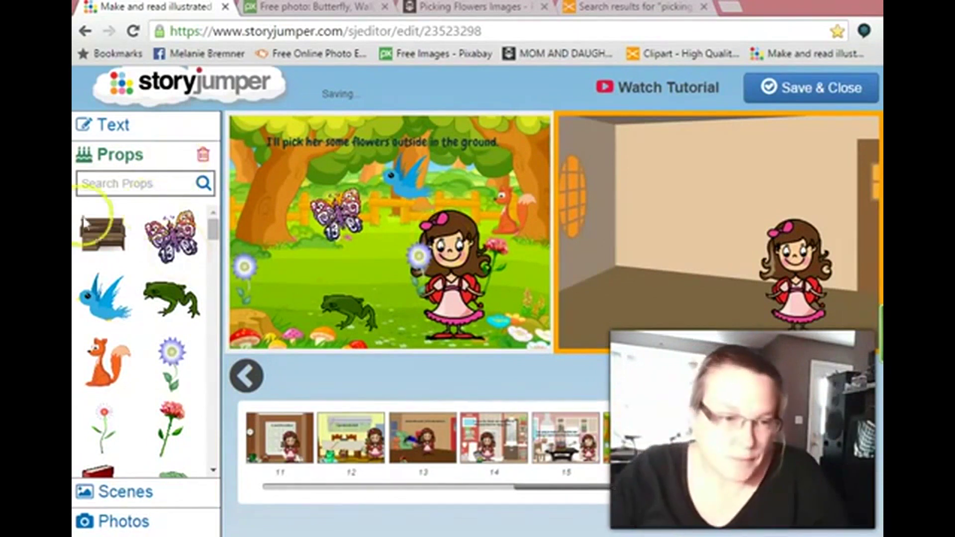
{"action": "left_click", "coordinate": [99, 238]}
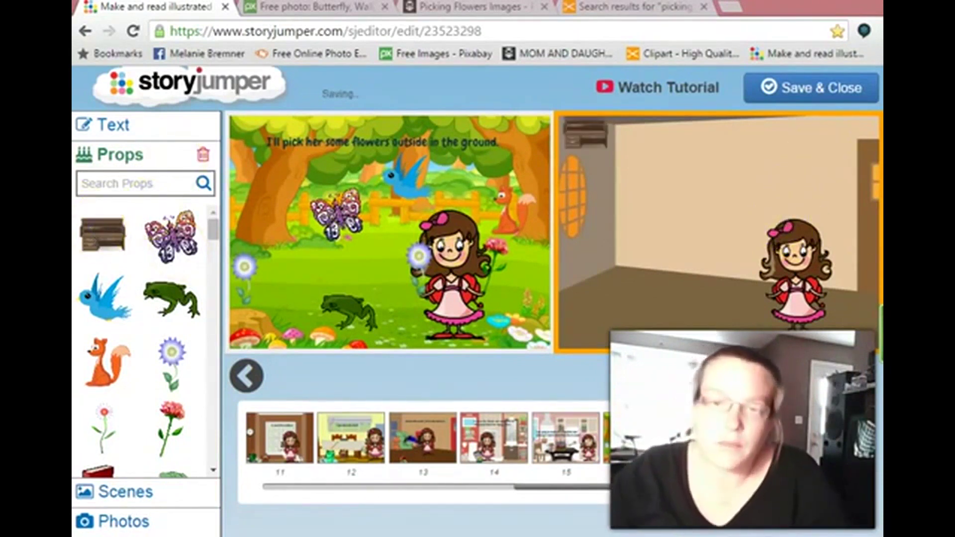
Enlarge the desk to about two and a half times its size, place it against the back wall and tilt it slightly clockwise.
{"action": "left_click", "coordinate": [590, 146]}
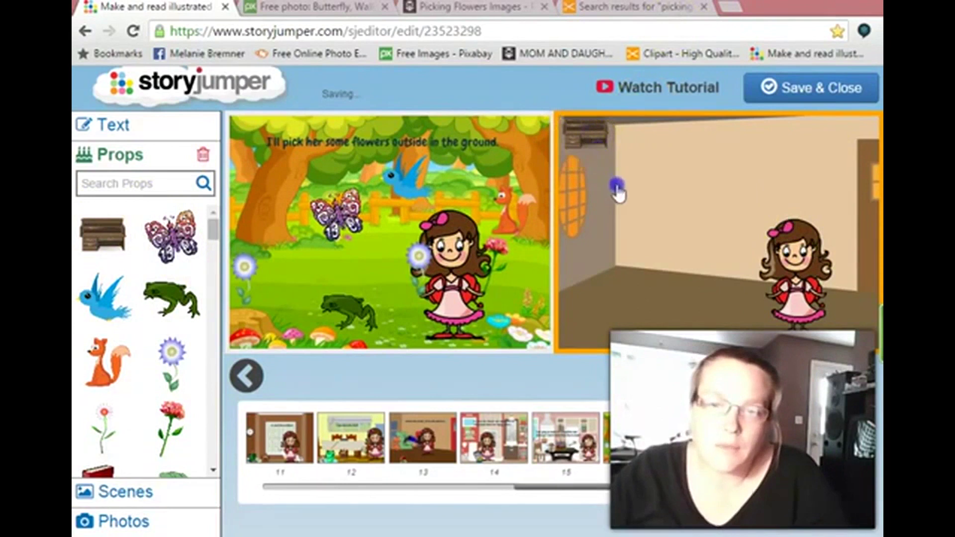
{"action": "left_click", "coordinate": [585, 143]}
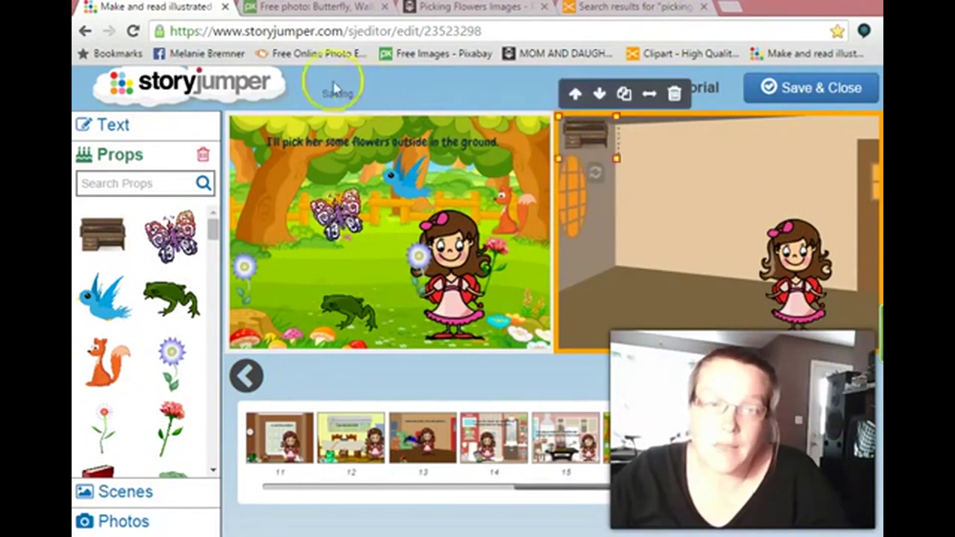
{"action": "left_click", "coordinate": [579, 147]}
{"action": "left_click_drag", "start_coordinate": [587, 140], "coordinate": [709, 313]}
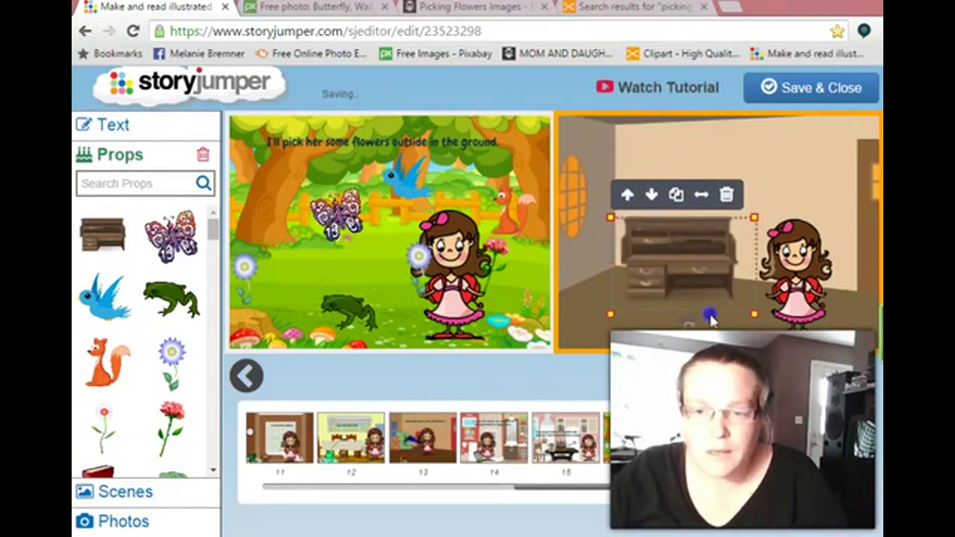
{"action": "mouse_move", "coordinate": [669, 254]}
{"action": "left_mouse_down"}
{"action": "mouse_move", "coordinate": [658, 241]}
{"action": "mouse_move", "coordinate": [667, 243]}
{"action": "left_mouse_up"}
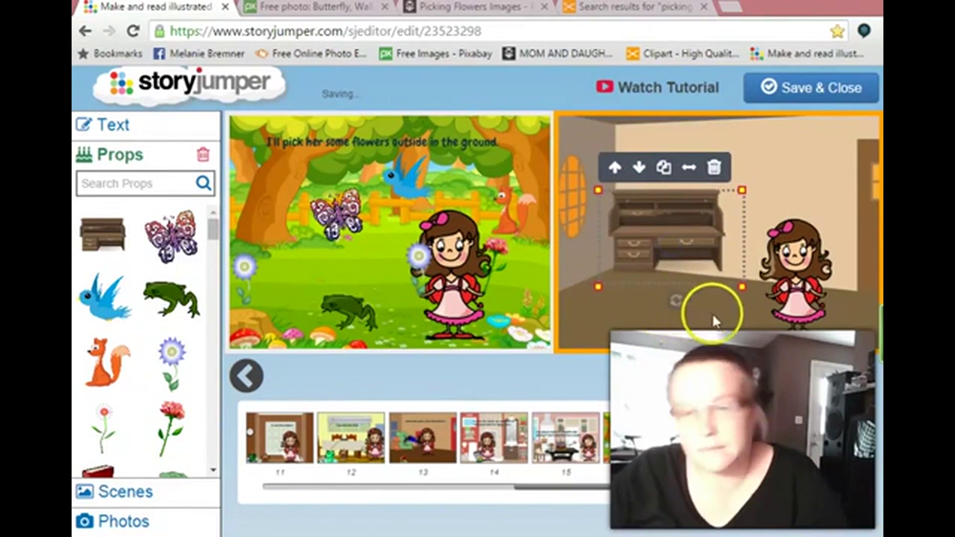
{"action": "left_click_drag", "start_coordinate": [660, 310], "coordinate": [668, 301]}
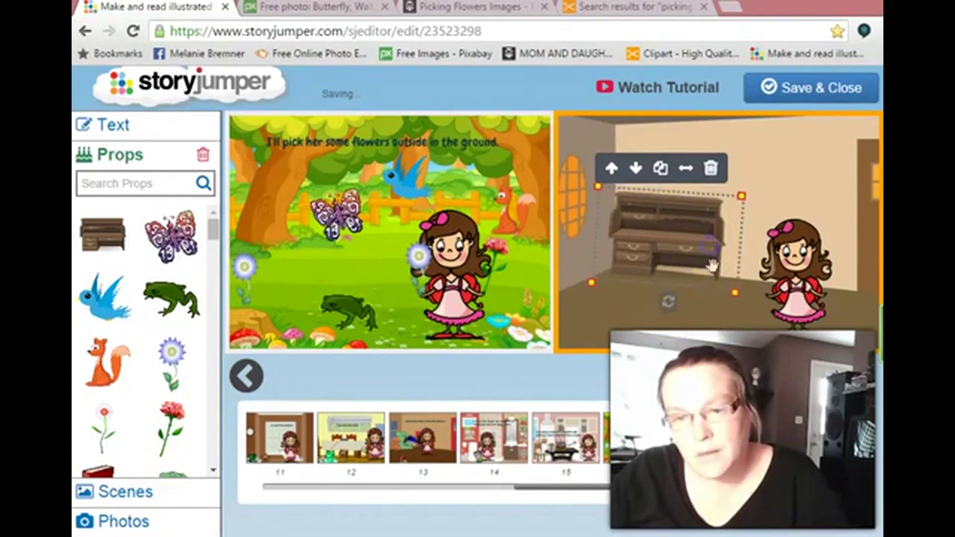
{"action": "left_click", "coordinate": [618, 322]}
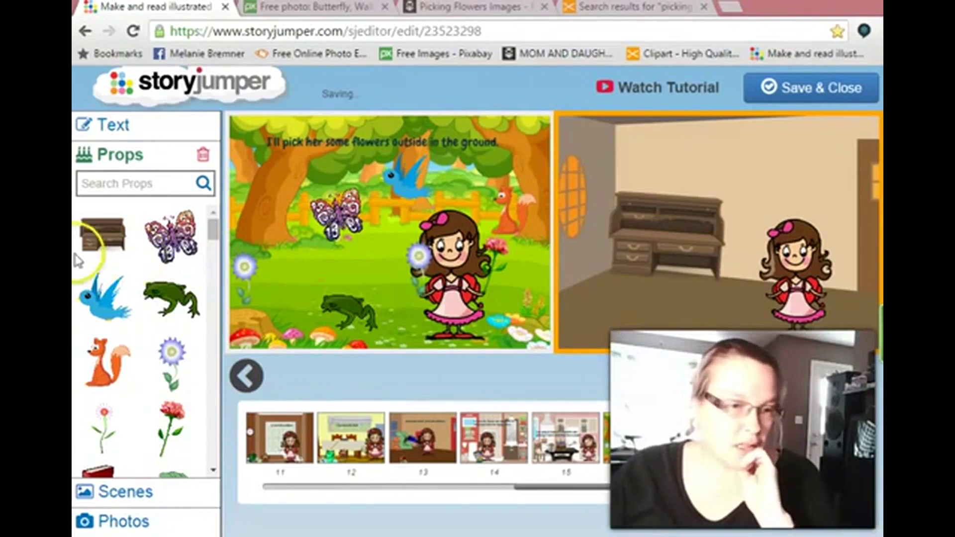
Upload Chair_Black_Office.png from the Chairs folder to the book's photos and close the upload window.
{"action": "left_click", "coordinate": [125, 526]}
{"action": "left_click", "coordinate": [143, 283]}
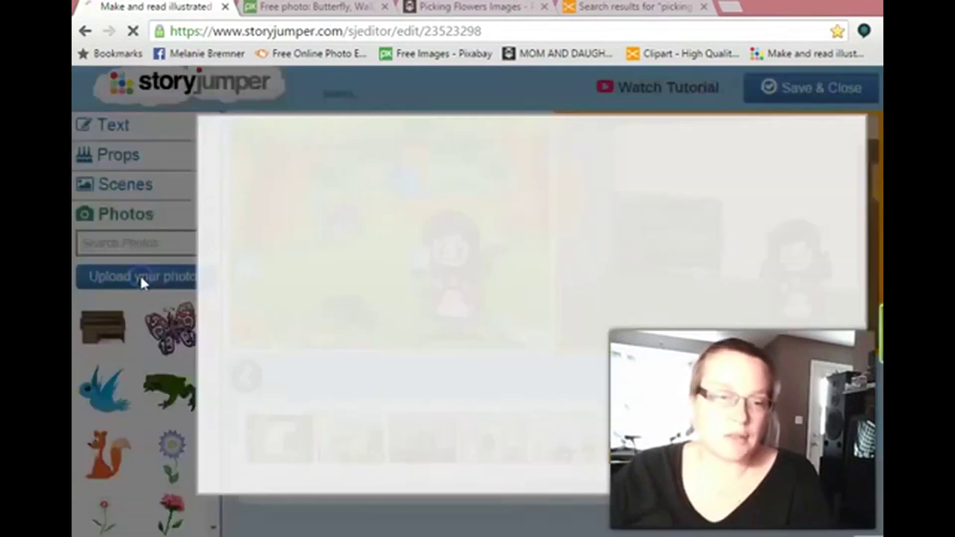
{"action": "left_click", "coordinate": [160, 284]}
{"action": "left_click", "coordinate": [679, 324]}
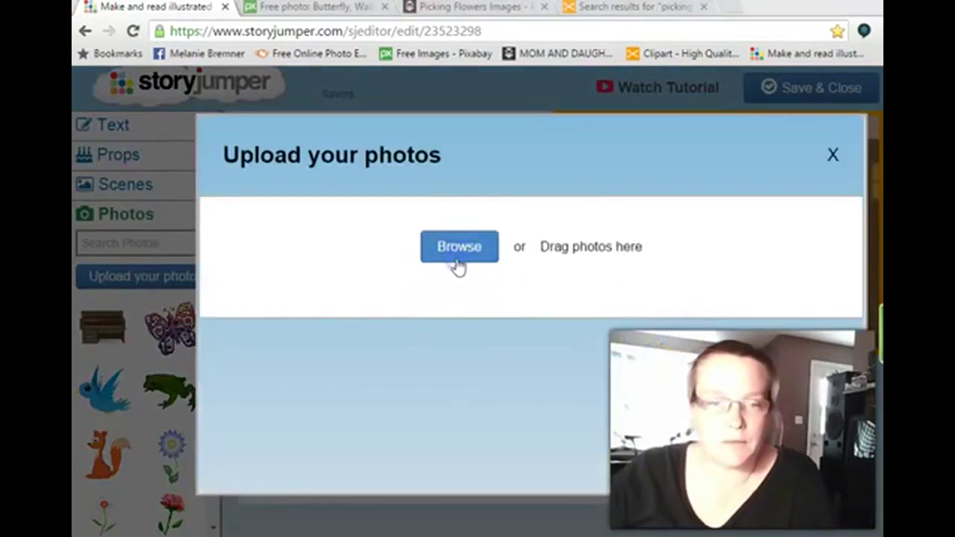
{"action": "left_click", "coordinate": [458, 262]}
{"action": "left_click", "coordinate": [156, 23]}
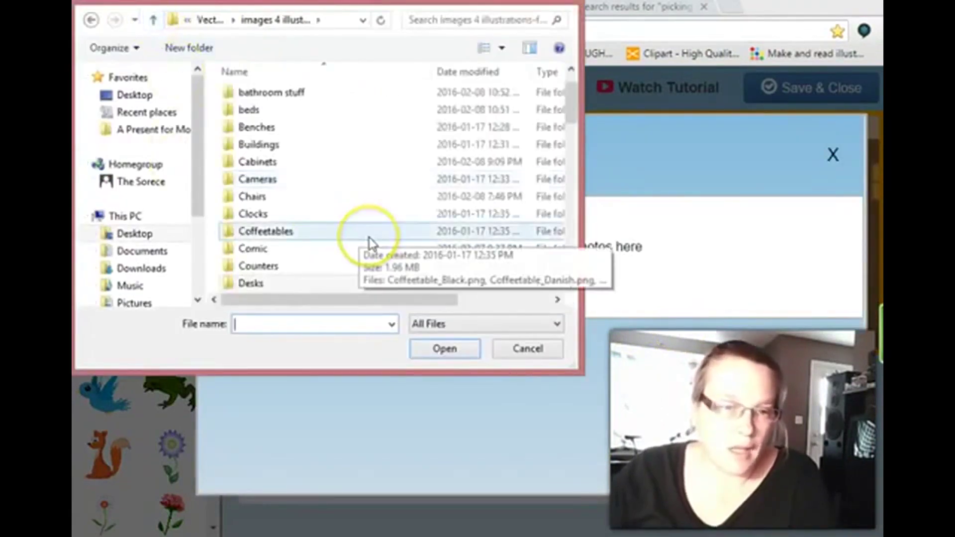
{"action": "double_click", "coordinate": [311, 198]}
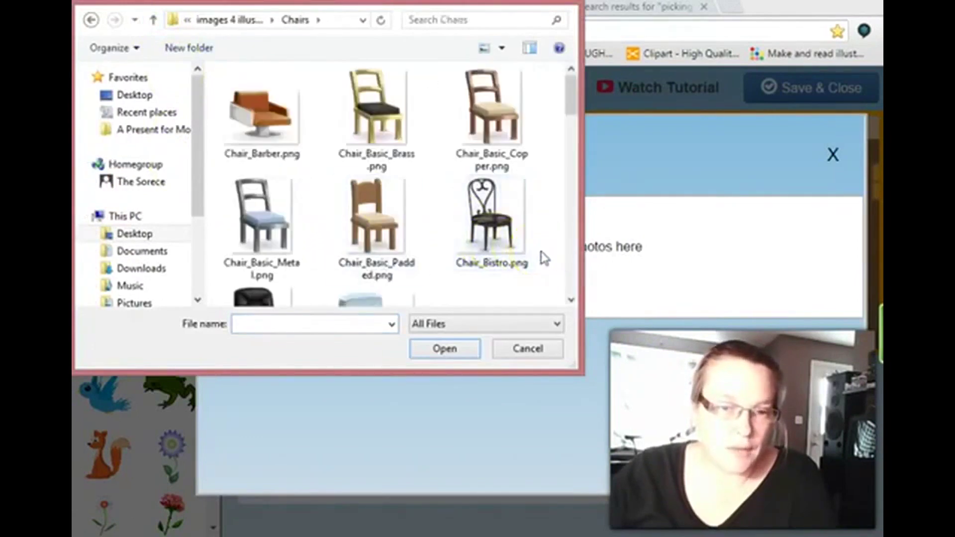
{"action": "scroll", "coordinate": [544, 257], "scroll_direction": "down", "scroll_amount": 2}
{"action": "scroll", "coordinate": [544, 257], "scroll_direction": "down", "scroll_amount": 2}
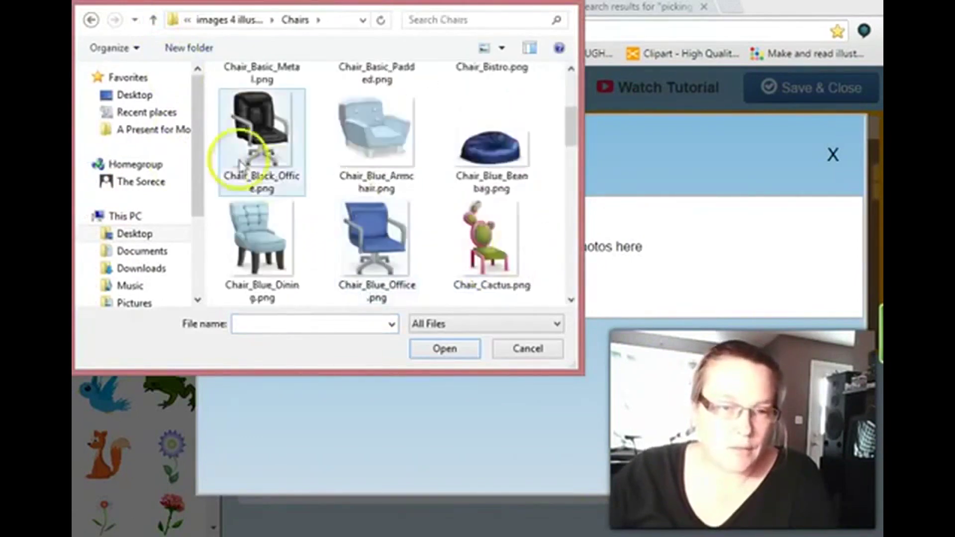
{"action": "left_click_drag", "start_coordinate": [234, 154], "coordinate": [259, 140]}
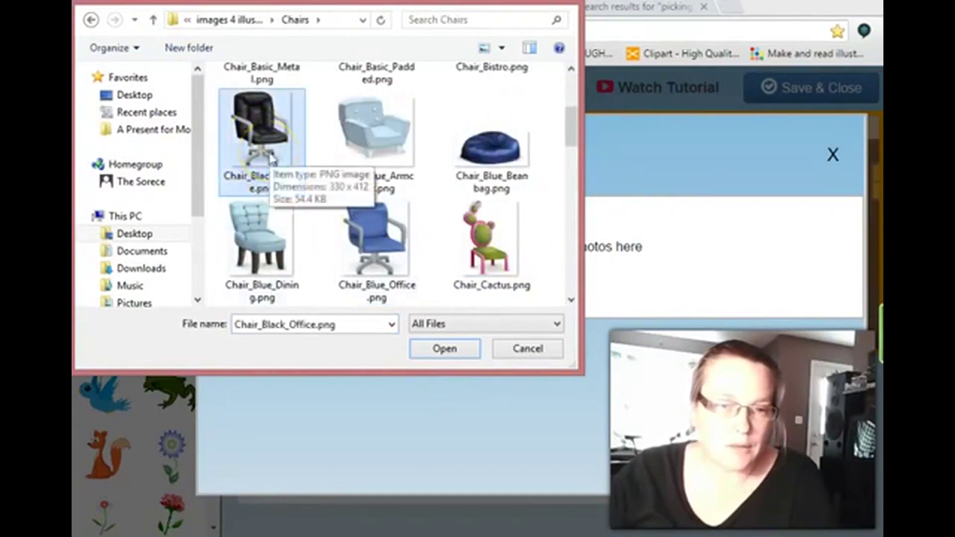
{"action": "left_click", "coordinate": [445, 352]}
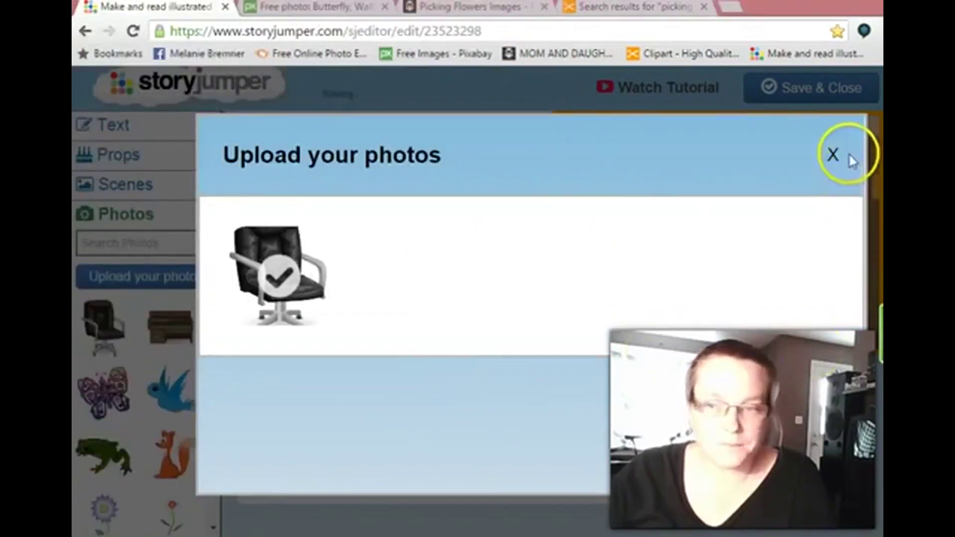
{"action": "left_click", "coordinate": [833, 155]}
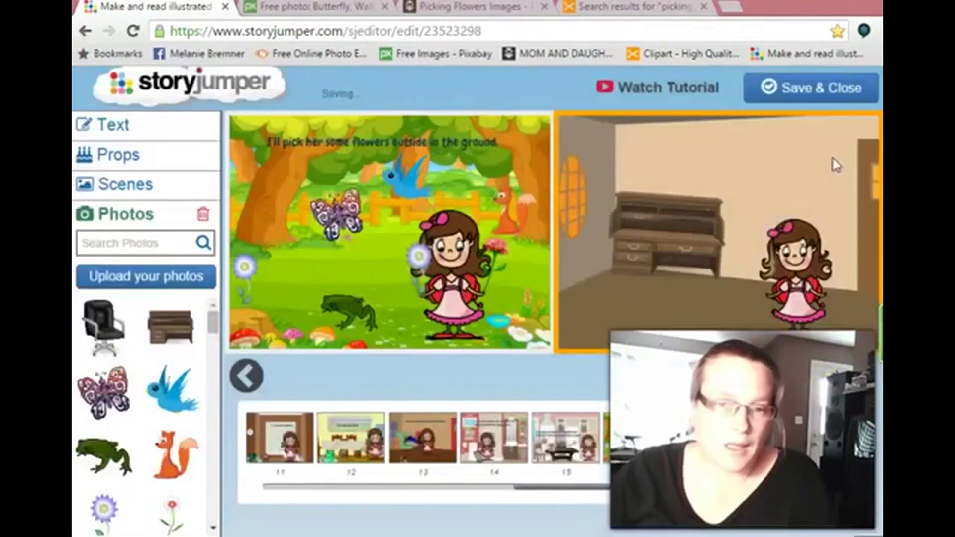
Turn the uncropped black office chair photo into a prop and add it to the room page.
{"action": "left_click", "coordinate": [167, 326]}
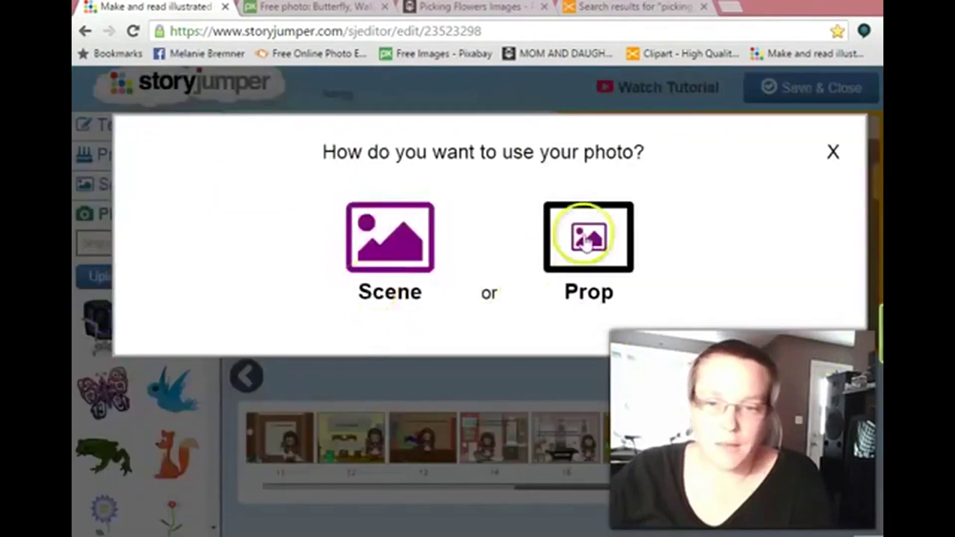
{"action": "left_click", "coordinate": [582, 232]}
{"action": "left_click", "coordinate": [513, 142]}
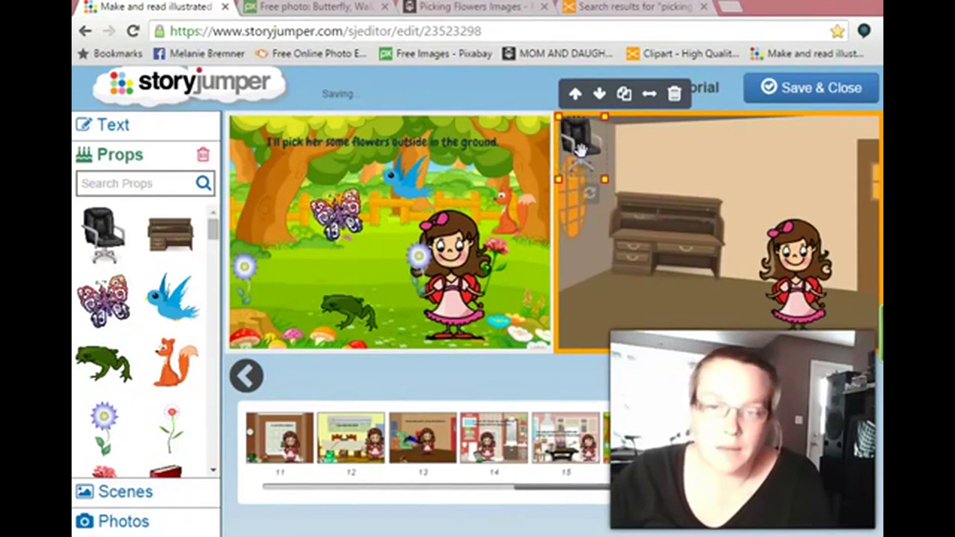
Enlarge the office chair to about one and a half times its size and place it on the floor just left of the desk.
{"action": "left_click_drag", "start_coordinate": [581, 149], "coordinate": [591, 249]}
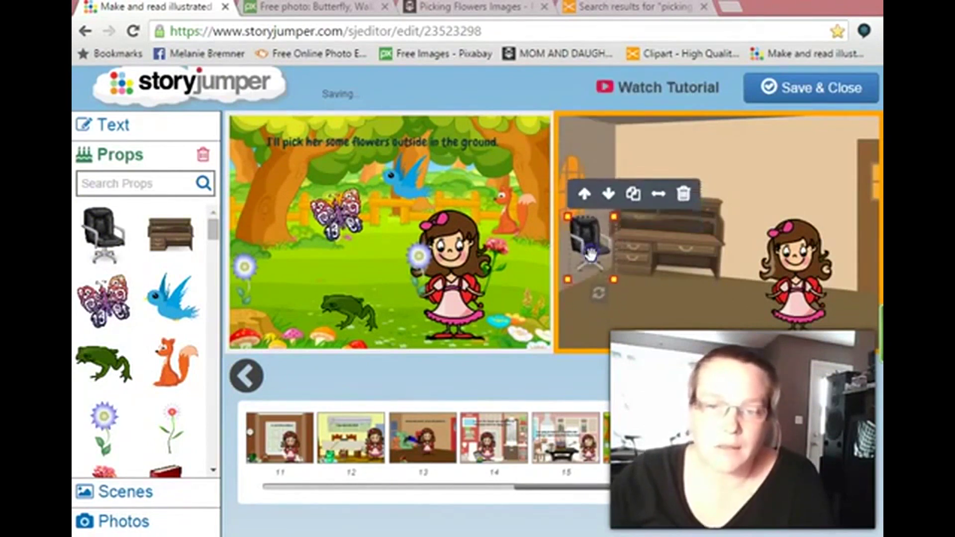
{"action": "left_click", "coordinate": [614, 279]}
{"action": "left_click_drag", "start_coordinate": [621, 287], "coordinate": [640, 312]}
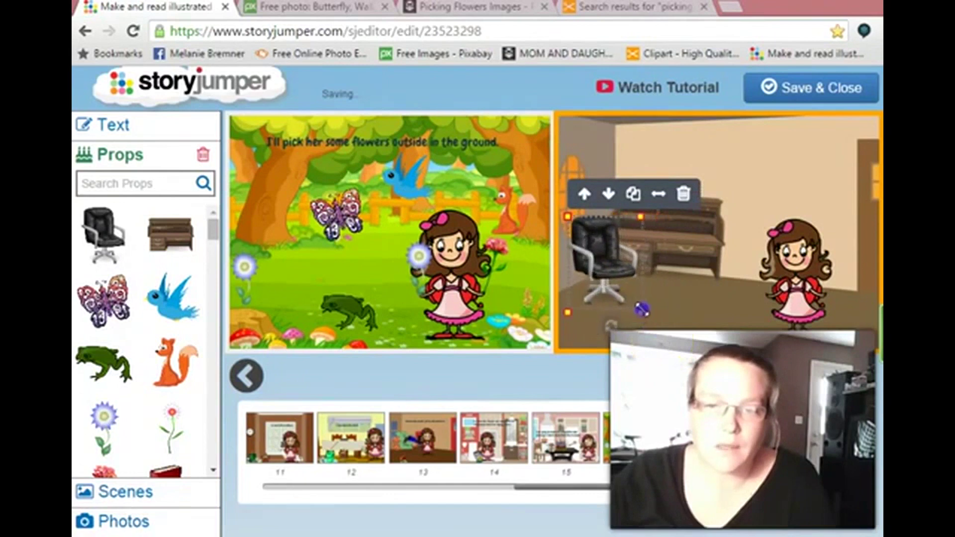
{"action": "left_click_drag", "start_coordinate": [608, 279], "coordinate": [597, 275]}
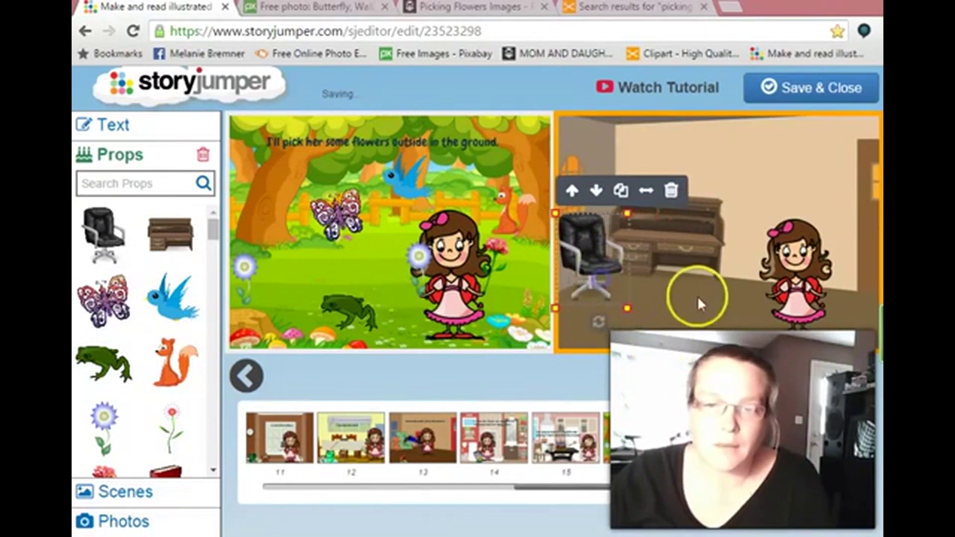
{"action": "left_click", "coordinate": [699, 301]}
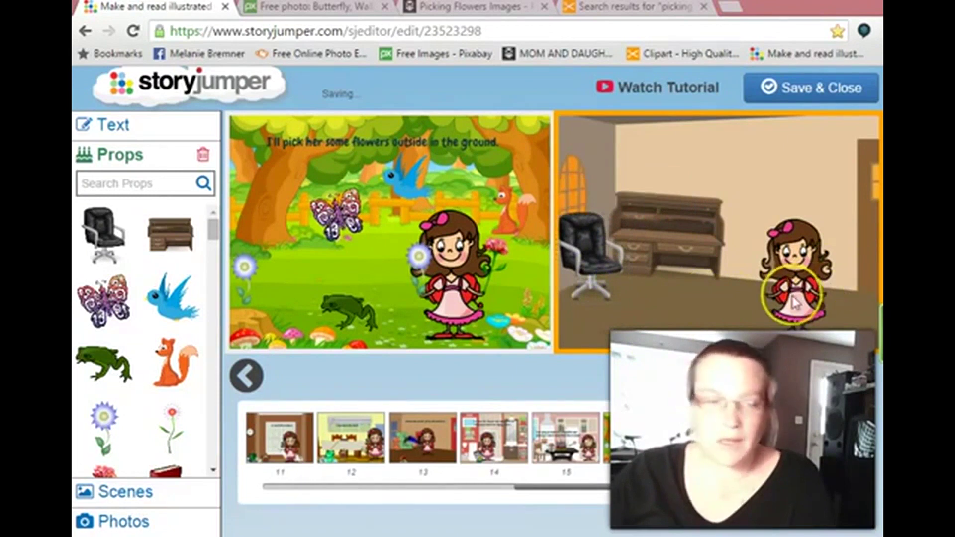
Upload flowers-688503_1280.png from the Downloads folder to the book's photos and close the upload window.
{"action": "left_click", "coordinate": [120, 522]}
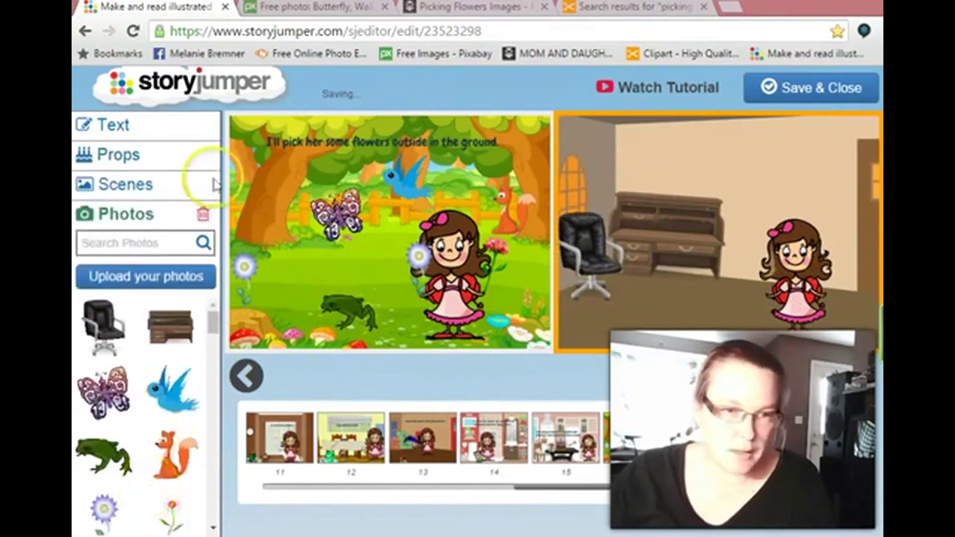
{"action": "left_click", "coordinate": [133, 277]}
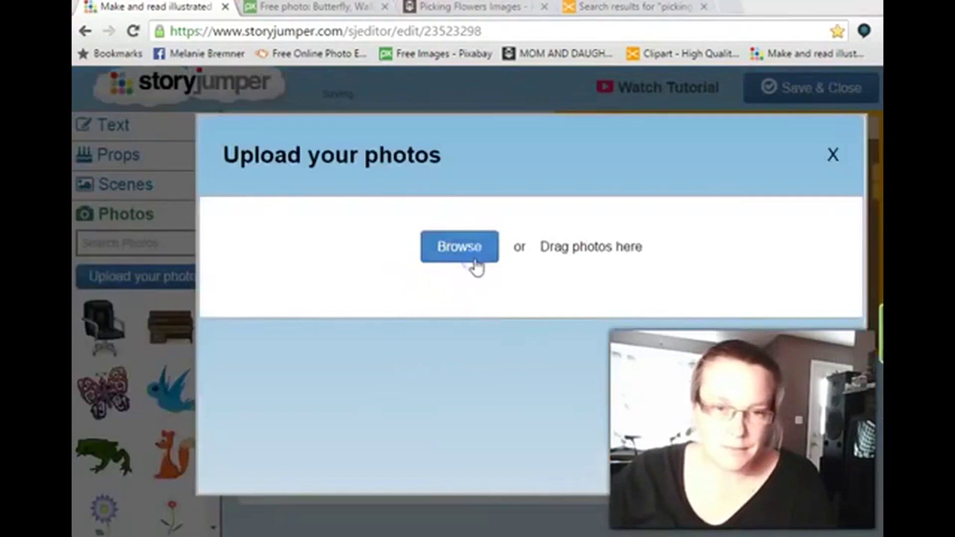
{"action": "left_click", "coordinate": [475, 262]}
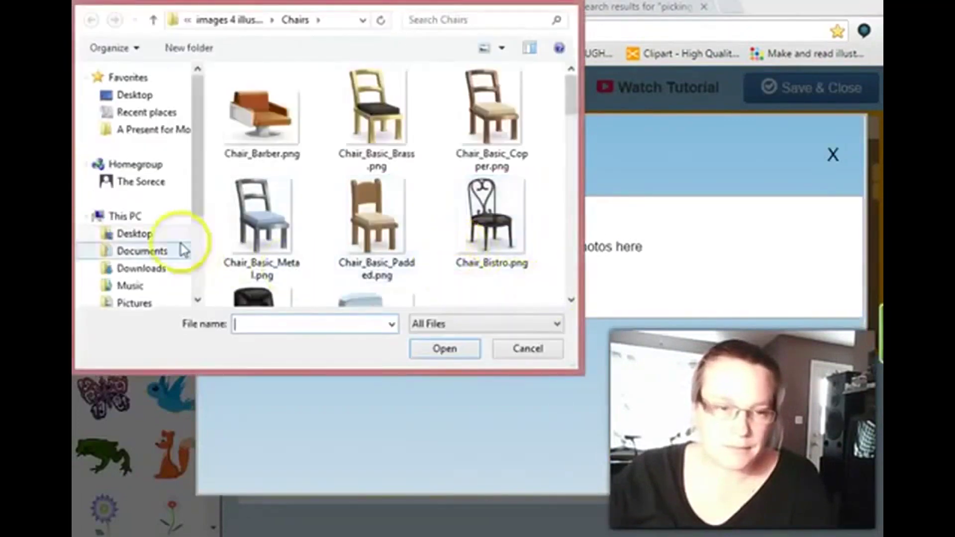
{"action": "left_click", "coordinate": [147, 269]}
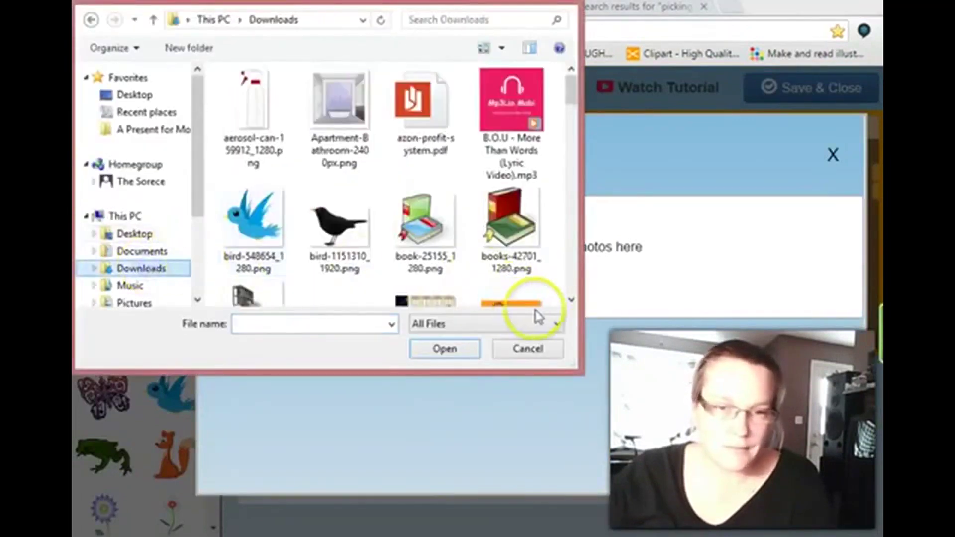
{"action": "left_click", "coordinate": [571, 300]}
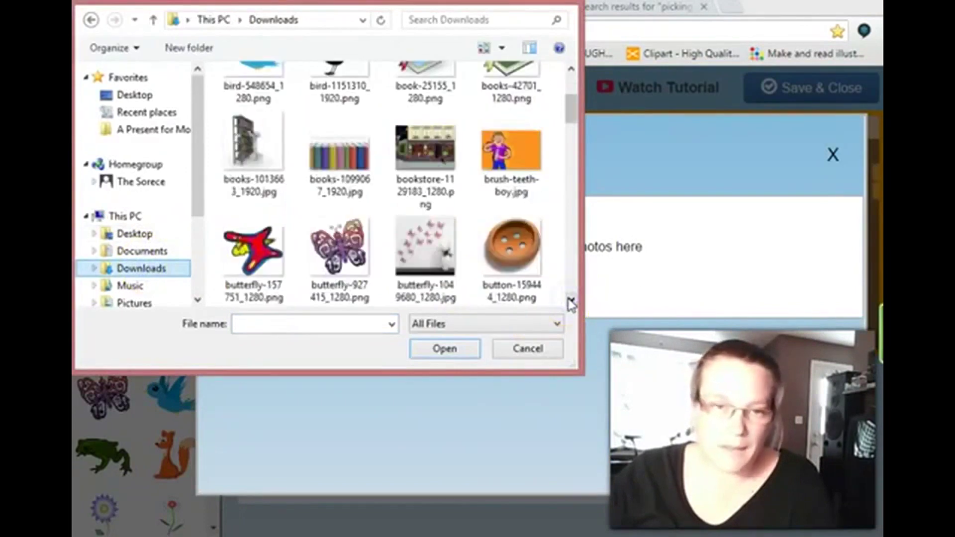
{"action": "left_click", "coordinate": [571, 301]}
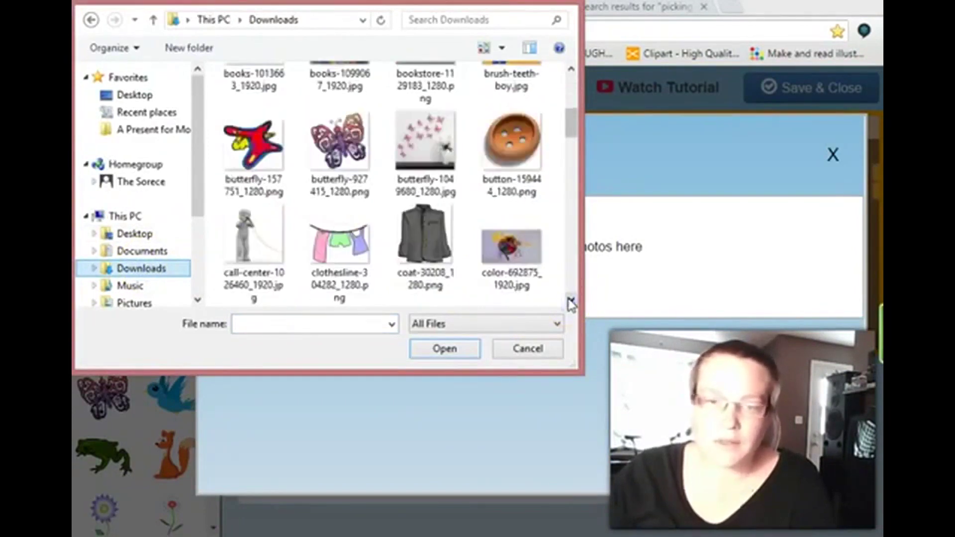
{"action": "left_click", "coordinate": [571, 300]}
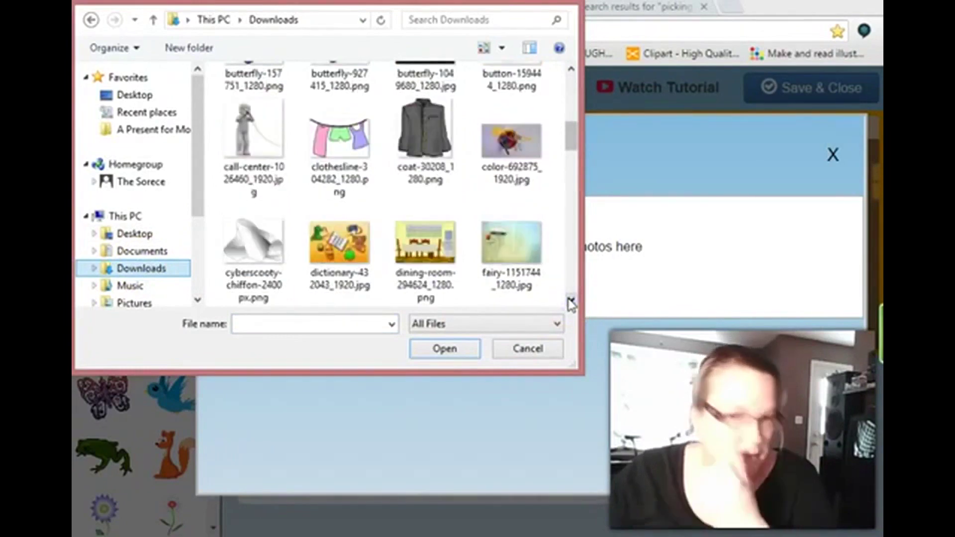
{"action": "left_click", "coordinate": [571, 300]}
{"action": "left_click", "coordinate": [571, 301]}
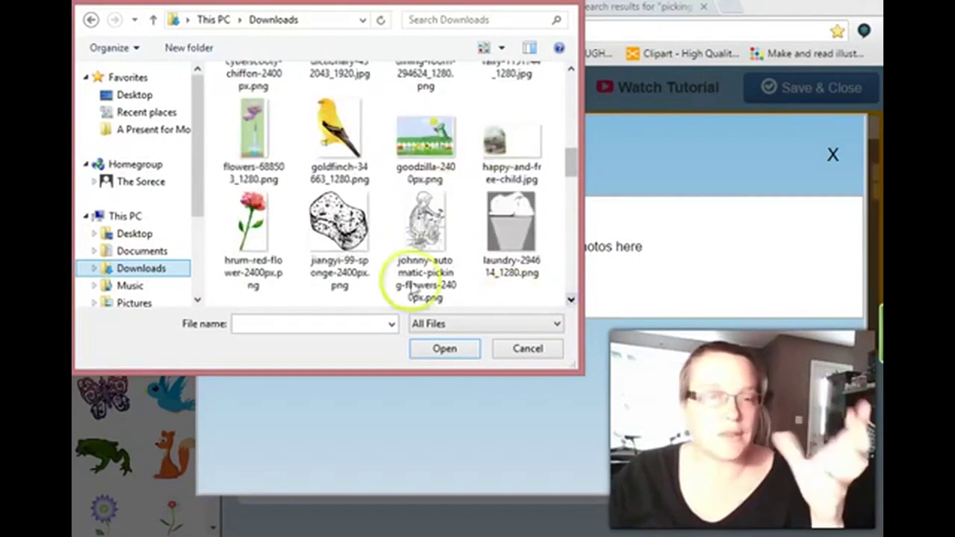
{"action": "left_click", "coordinate": [264, 141]}
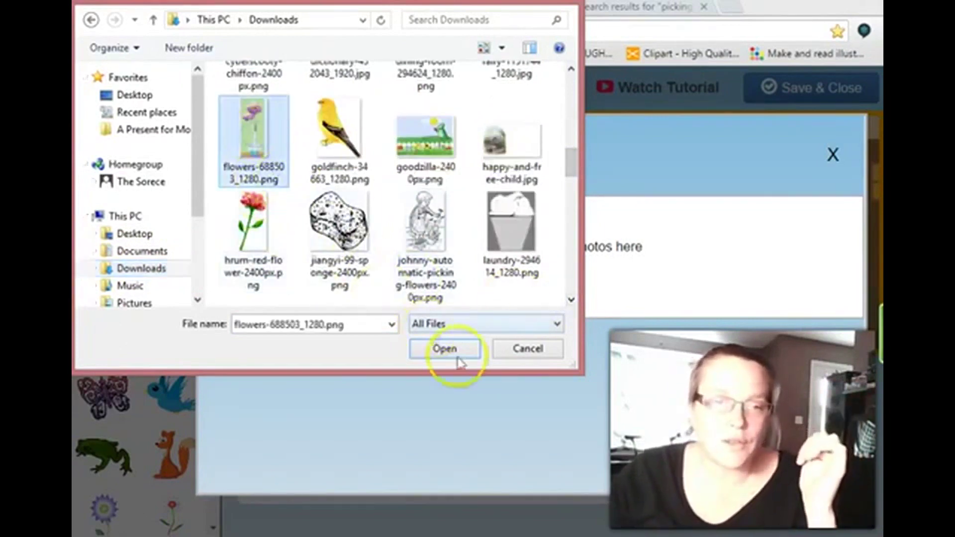
{"action": "left_click", "coordinate": [444, 349]}
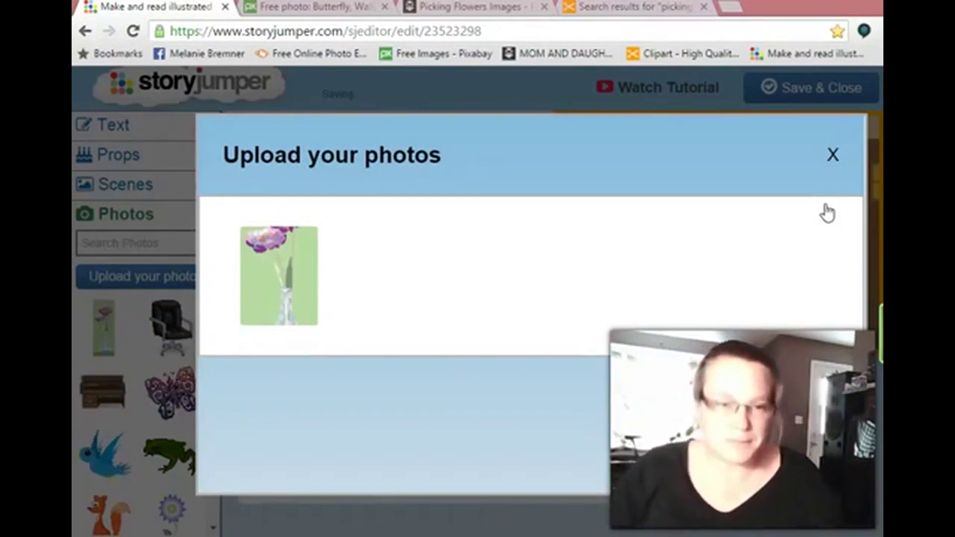
{"action": "left_click", "coordinate": [825, 199]}
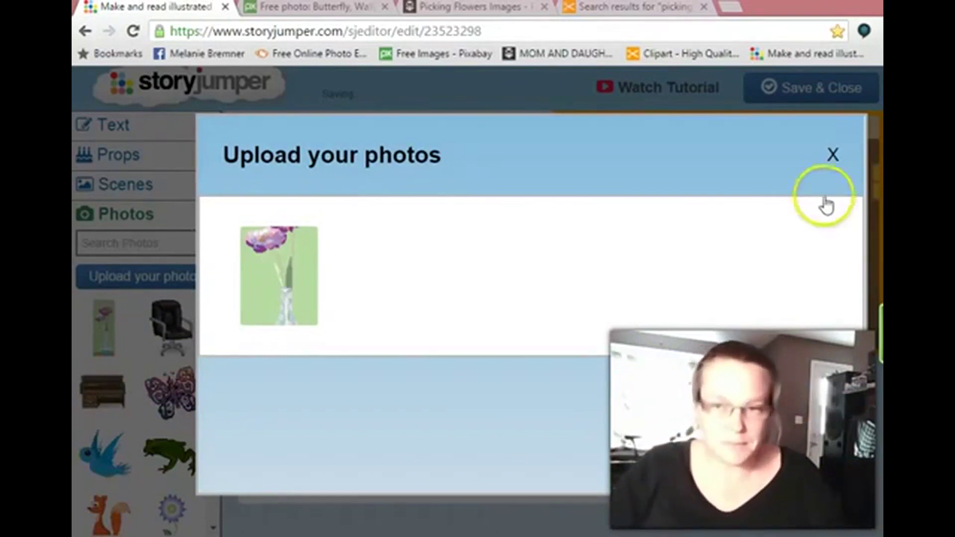
{"action": "left_click", "coordinate": [831, 155]}
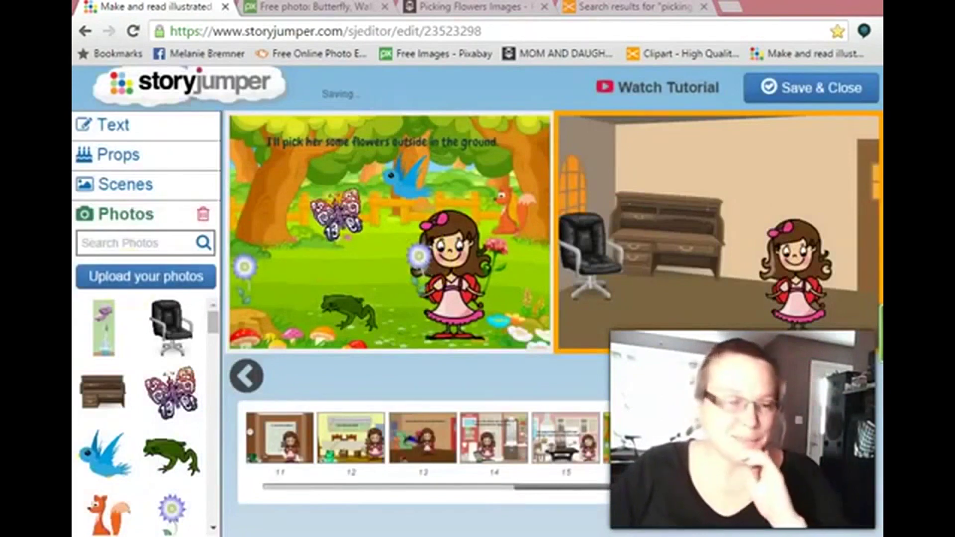
Turn the uncropped flower vase photo into a prop.
{"action": "left_click", "coordinate": [103, 328]}
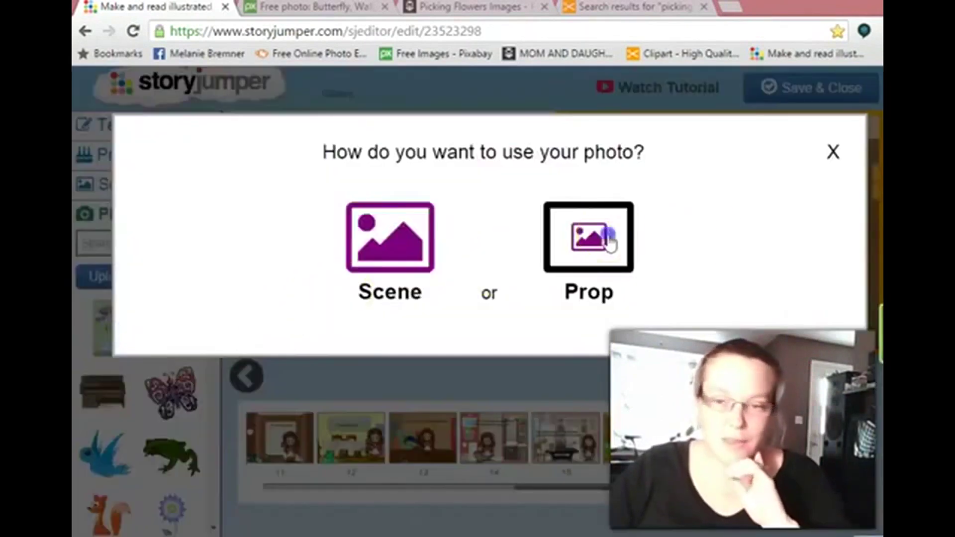
{"action": "left_click", "coordinate": [608, 242]}
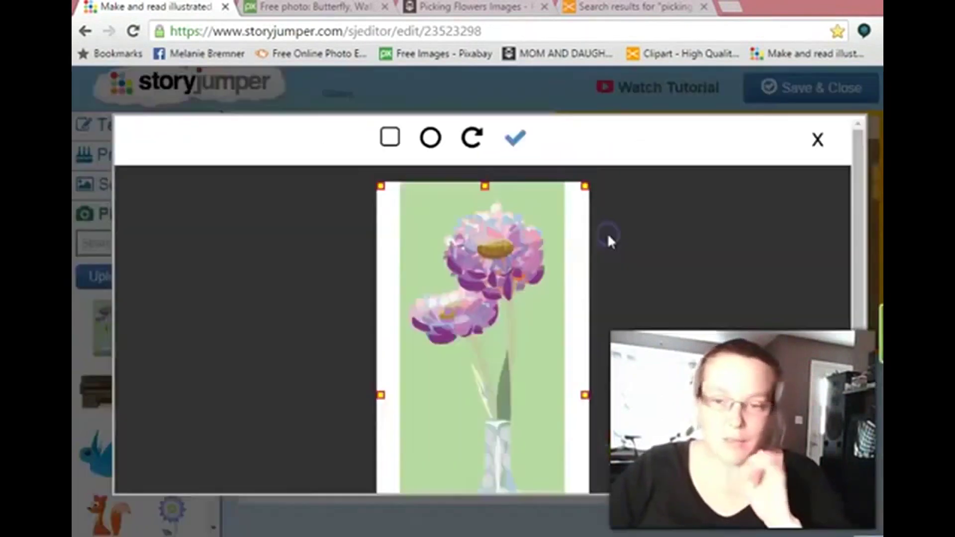
{"action": "left_click", "coordinate": [515, 141]}
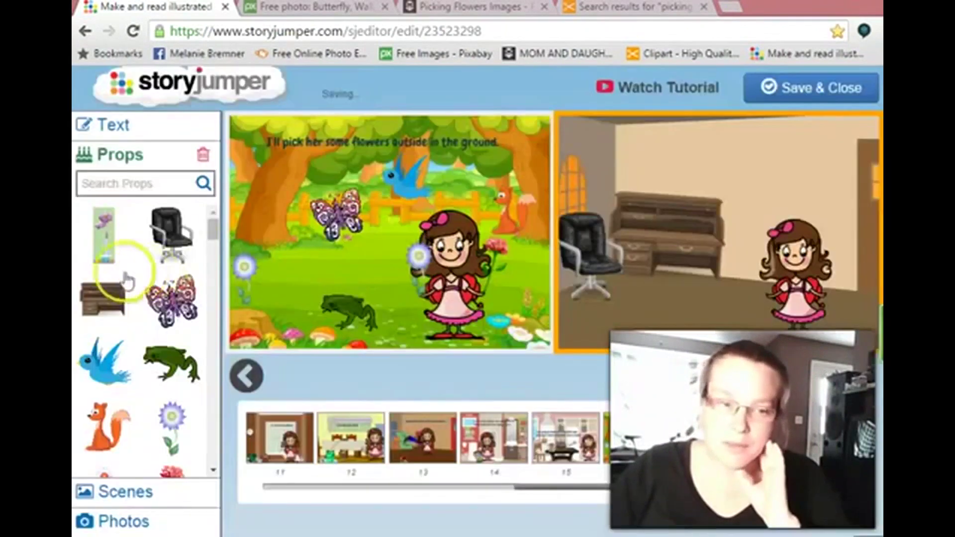
Try the flower vase prop on the right end of the desk and remove it from the room page.
{"action": "left_click", "coordinate": [101, 236]}
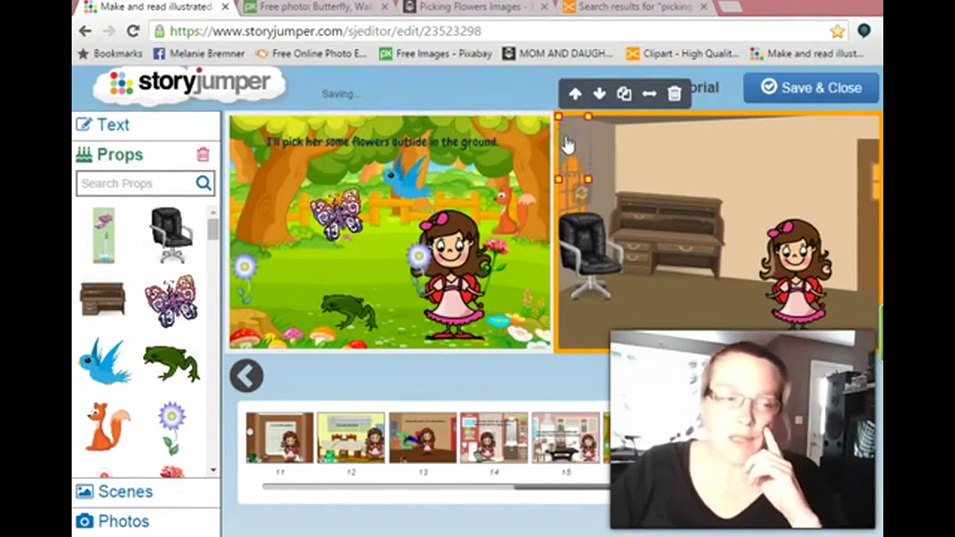
{"action": "left_click_drag", "start_coordinate": [569, 145], "coordinate": [713, 210]}
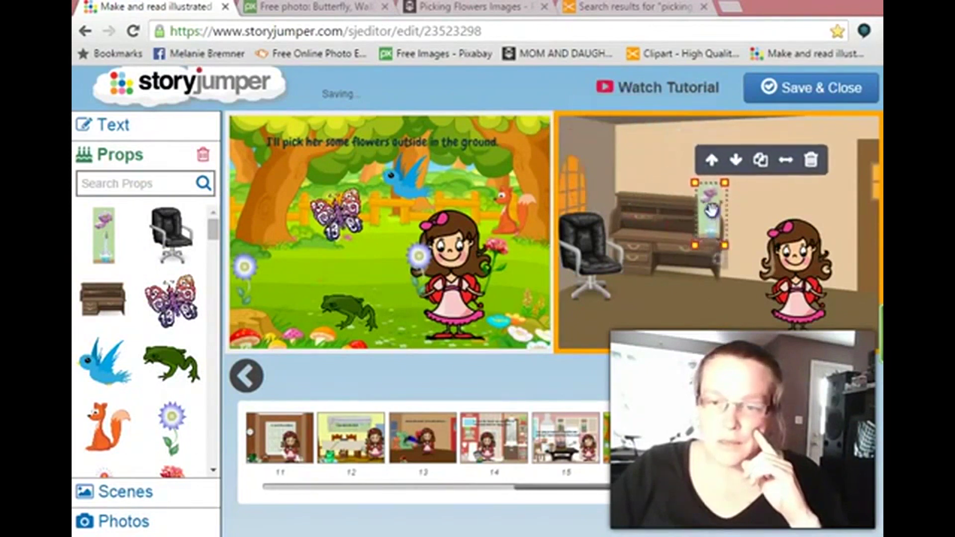
{"action": "left_click", "coordinate": [769, 202]}
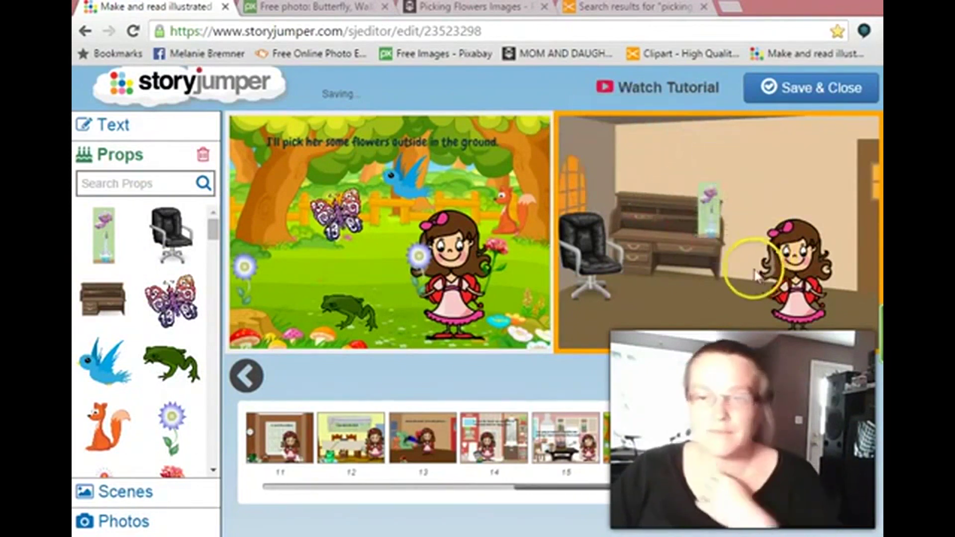
{"action": "left_click", "coordinate": [707, 202]}
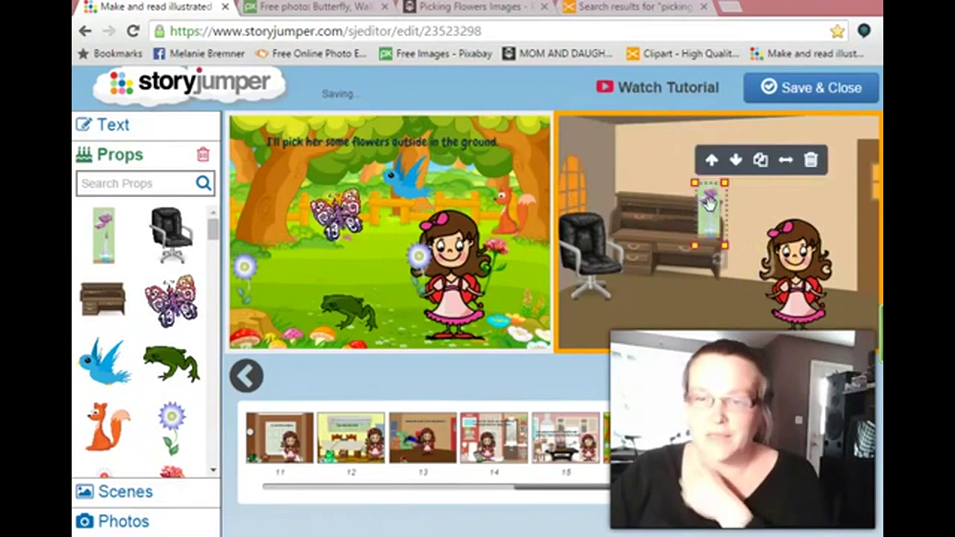
{"action": "left_click", "coordinate": [813, 160]}
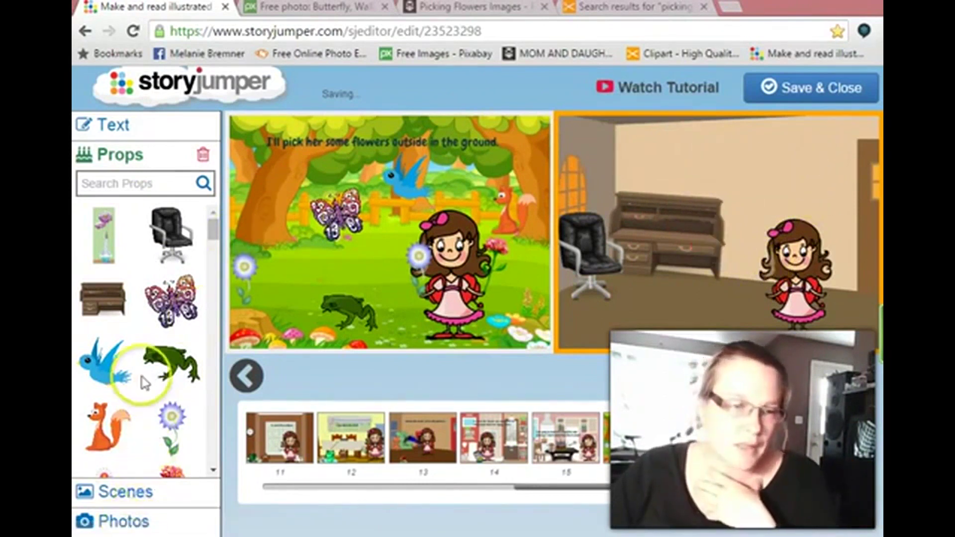
Switch to Pixabay and search all images for "flowers in a vase".
{"action": "left_click", "coordinate": [311, 9]}
{"action": "left_click", "coordinate": [335, 88]}
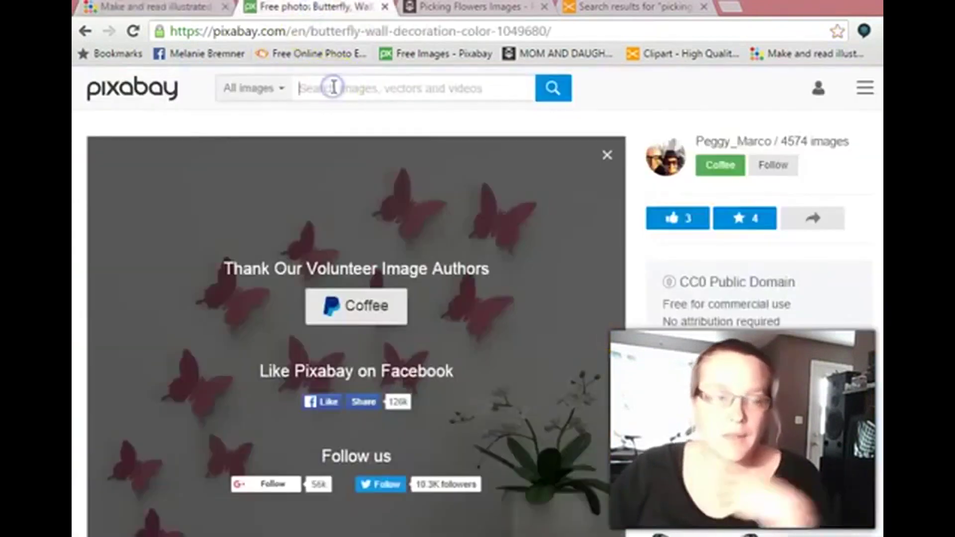
{"action": "type", "text": "flowers in a vase"}
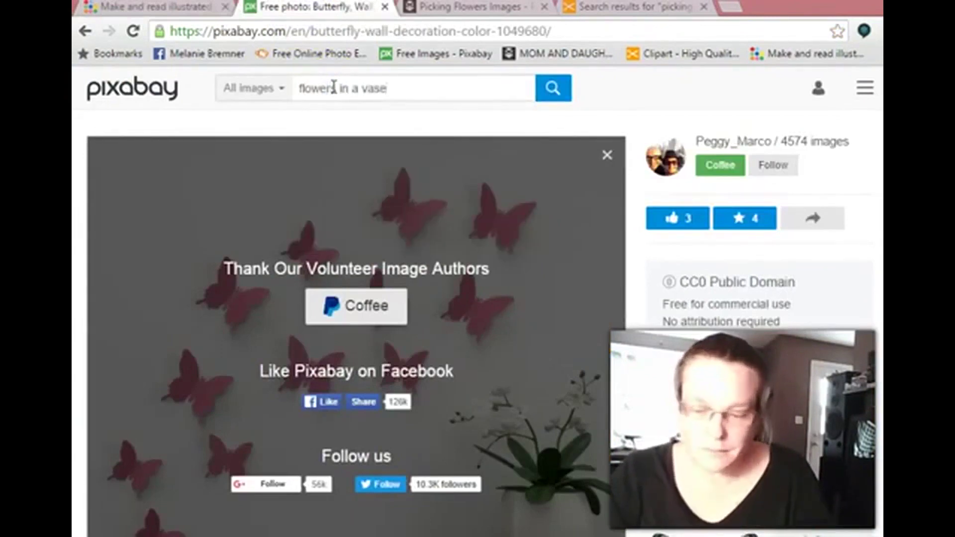
{"action": "key", "text": "Return"}
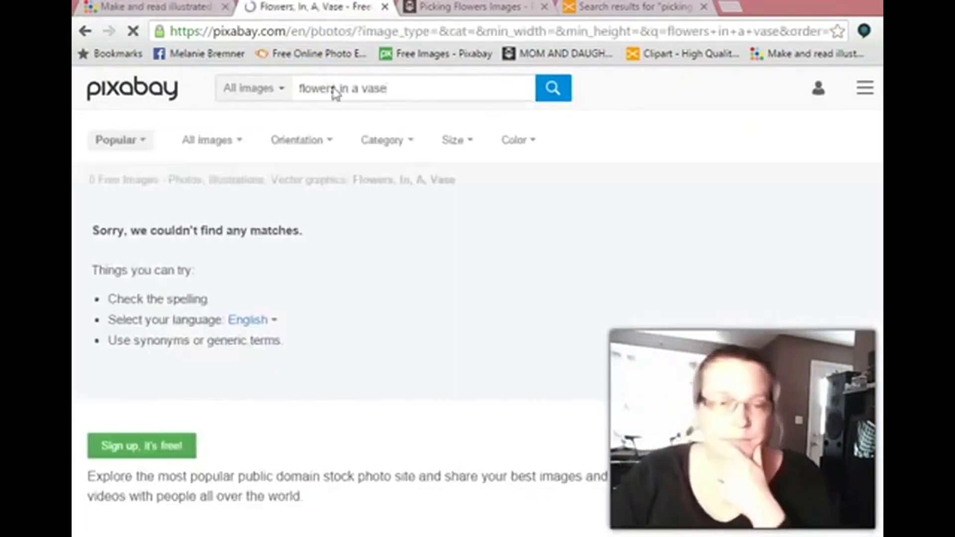
Switch to PublicDomainPictures.net and search it for "flowers in a vase" in place of the earlier query.
{"action": "left_click", "coordinate": [479, 11]}
{"action": "scroll", "coordinate": [351, 99], "scroll_direction": "up", "scroll_amount": 20}
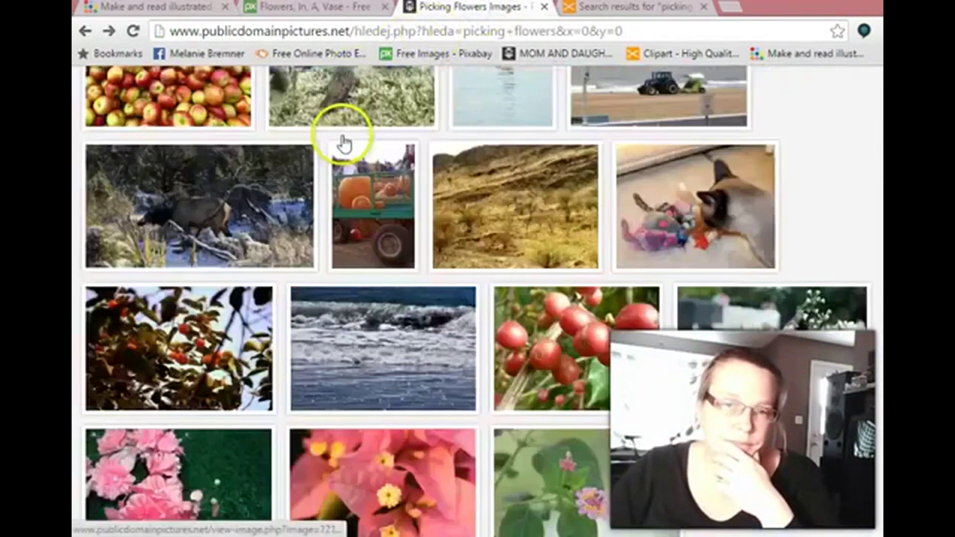
{"action": "scroll", "coordinate": [343, 145], "scroll_direction": "up", "scroll_amount": 5}
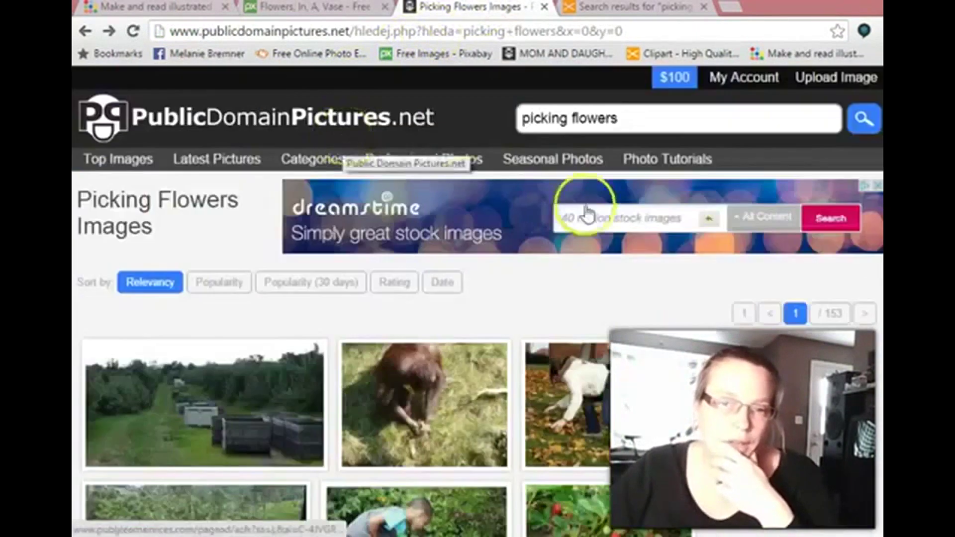
{"action": "left_click", "coordinate": [650, 117]}
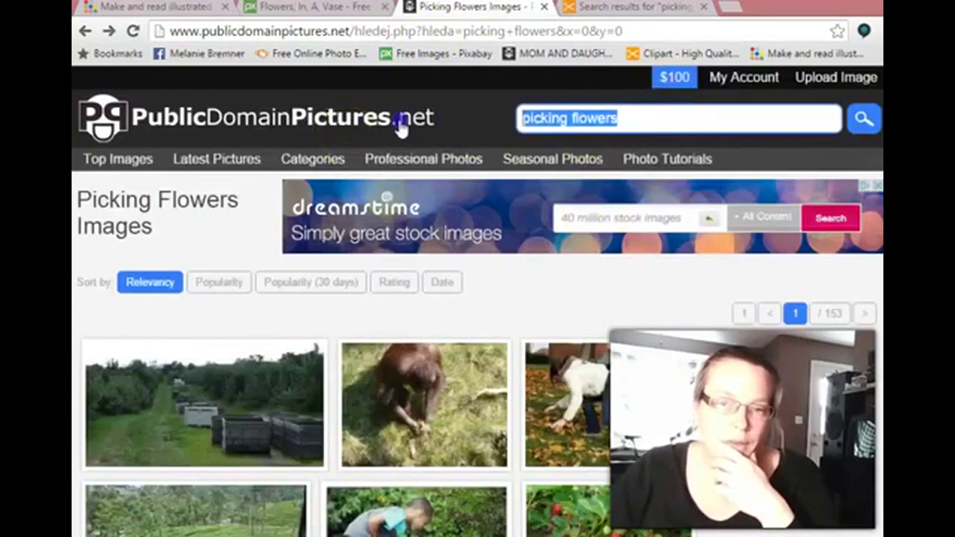
{"action": "type", "text": "flowers in a vase"}
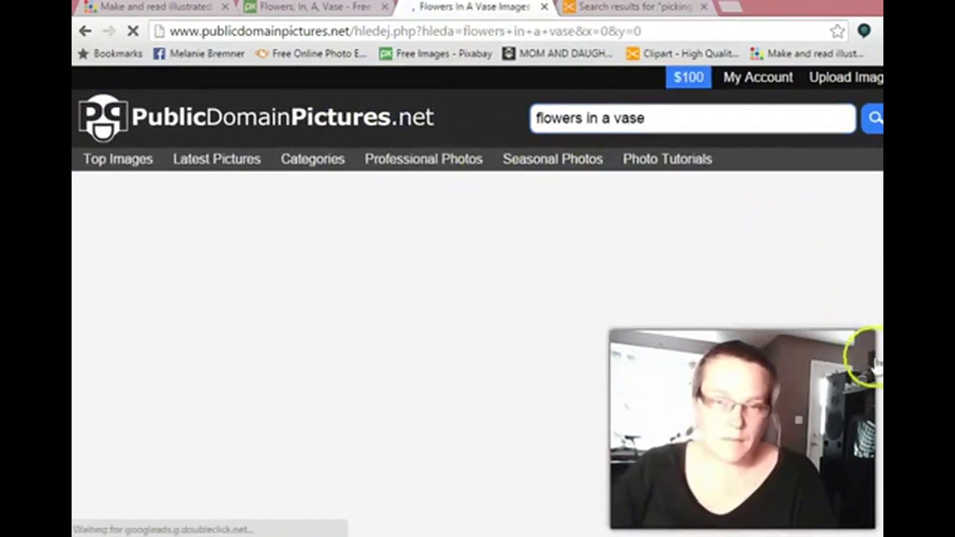
Look through the first rows of flower vase pictures for one that could serve as a book prop.
{"action": "scroll", "coordinate": [805, 270], "scroll_direction": "down", "scroll_amount": 2}
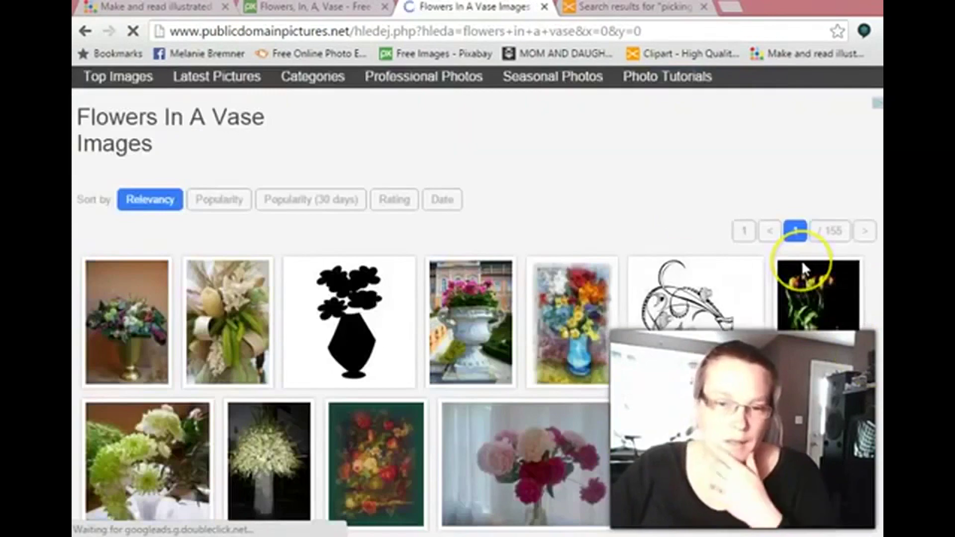
{"action": "scroll", "coordinate": [801, 261], "scroll_direction": "down", "scroll_amount": 2}
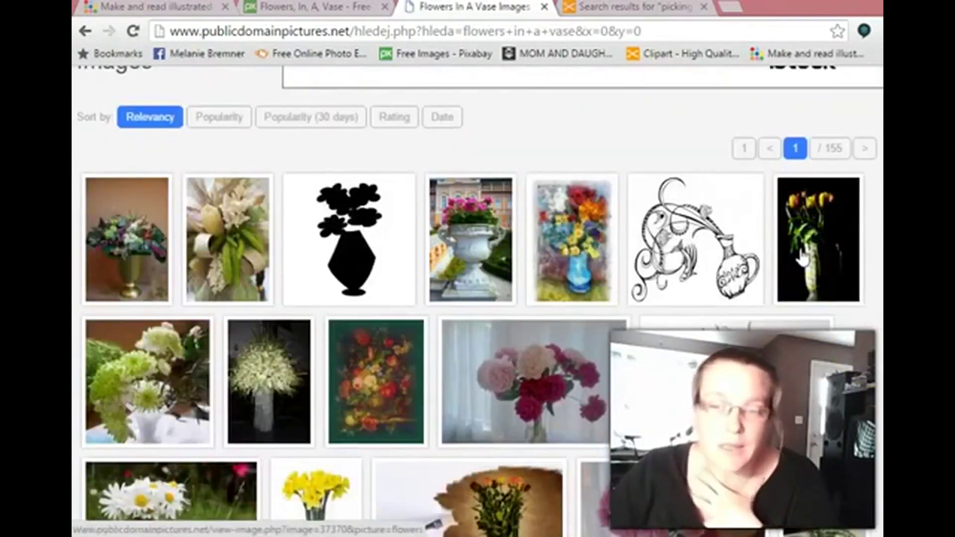
{"action": "scroll", "coordinate": [802, 257], "scroll_direction": "down", "scroll_amount": 2}
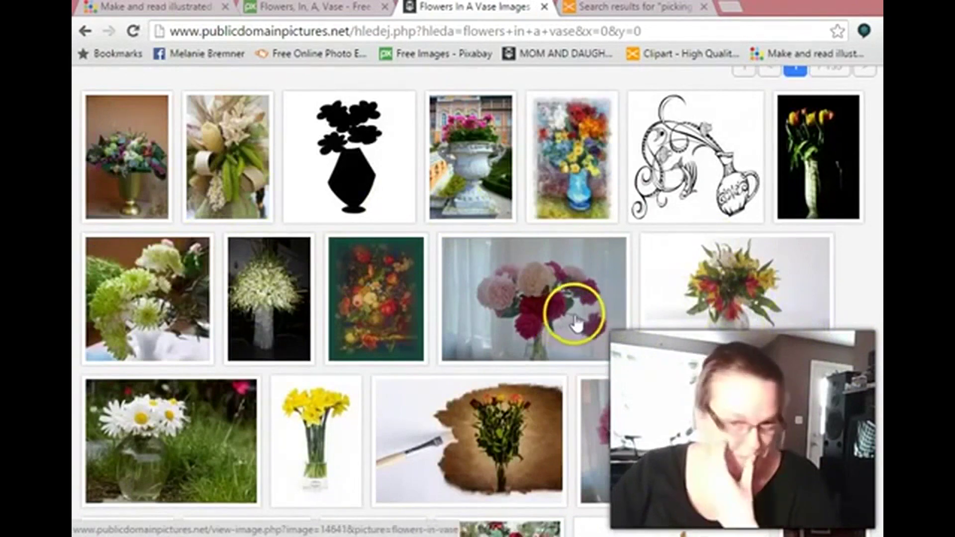
{"action": "scroll", "coordinate": [578, 324], "scroll_direction": "down", "scroll_amount": 2}
{"action": "scroll", "coordinate": [577, 321], "scroll_direction": "down", "scroll_amount": 2}
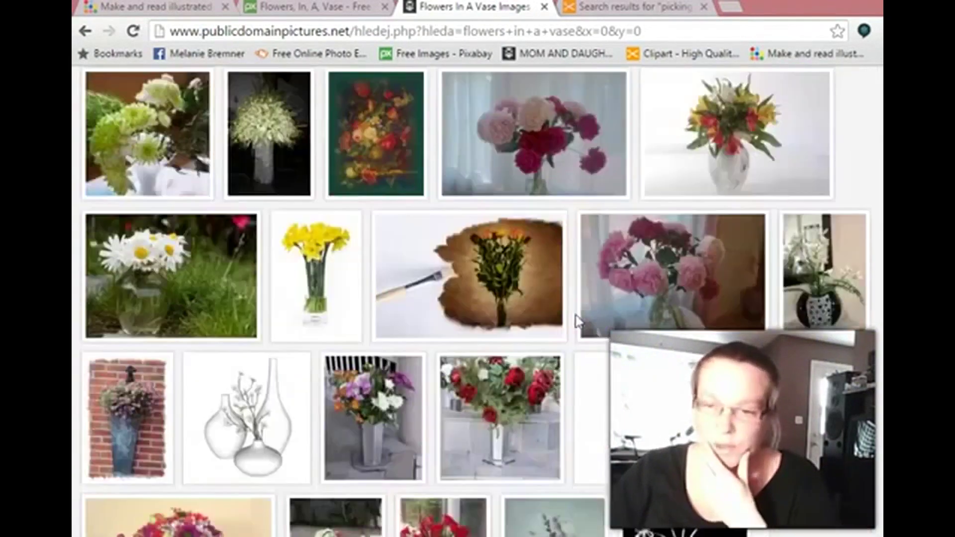
{"action": "scroll", "coordinate": [577, 323], "scroll_direction": "down", "scroll_amount": 2}
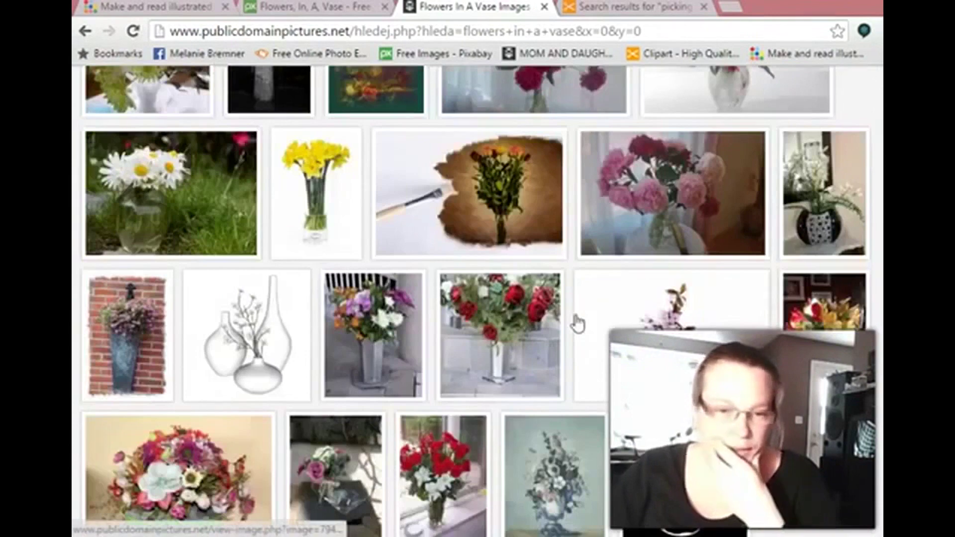
{"action": "scroll", "coordinate": [577, 323], "scroll_direction": "down", "scroll_amount": 2}
{"action": "scroll", "coordinate": [578, 323], "scroll_direction": "down", "scroll_amount": 2}
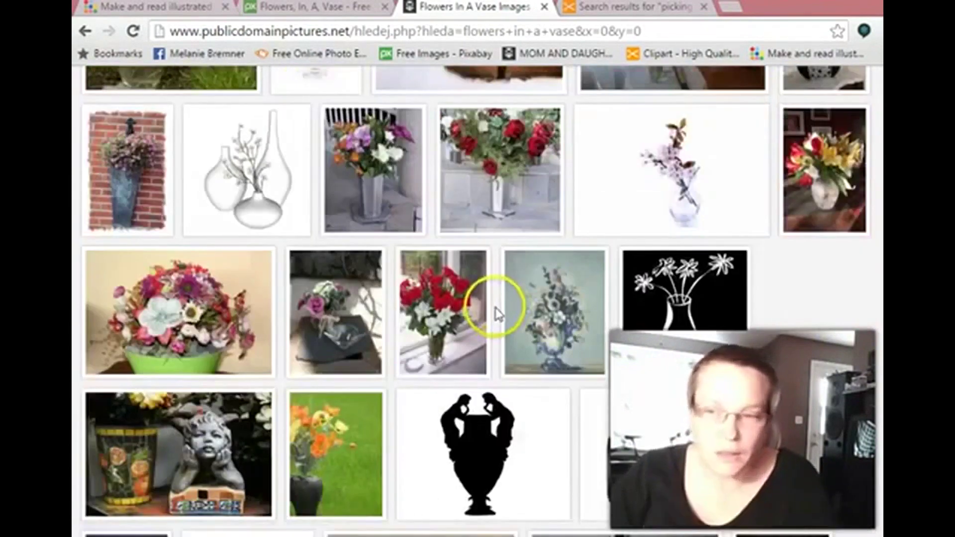
Open the grey drawing of three vases with a blossoming branch and download its free version.
{"action": "left_click", "coordinate": [256, 169]}
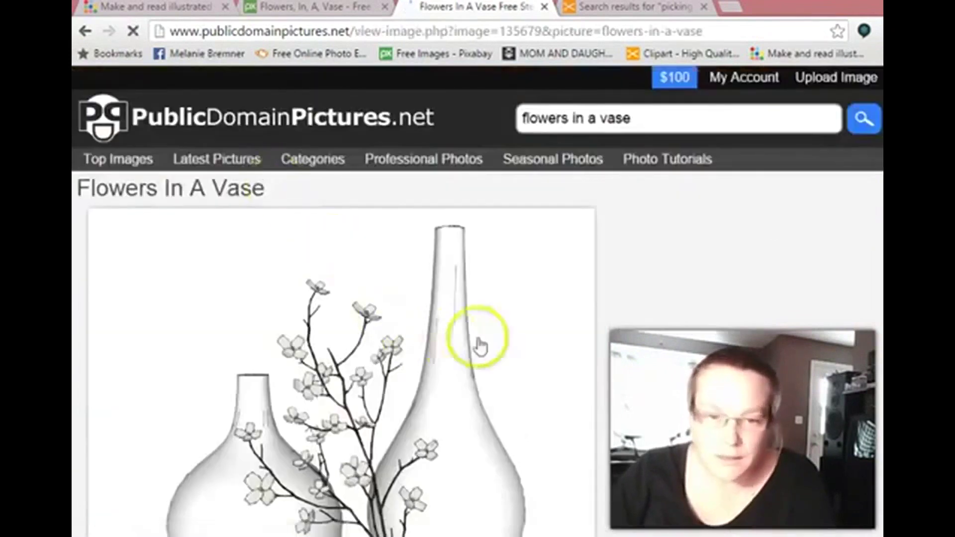
{"action": "scroll", "coordinate": [517, 337], "scroll_direction": "down", "scroll_amount": 2}
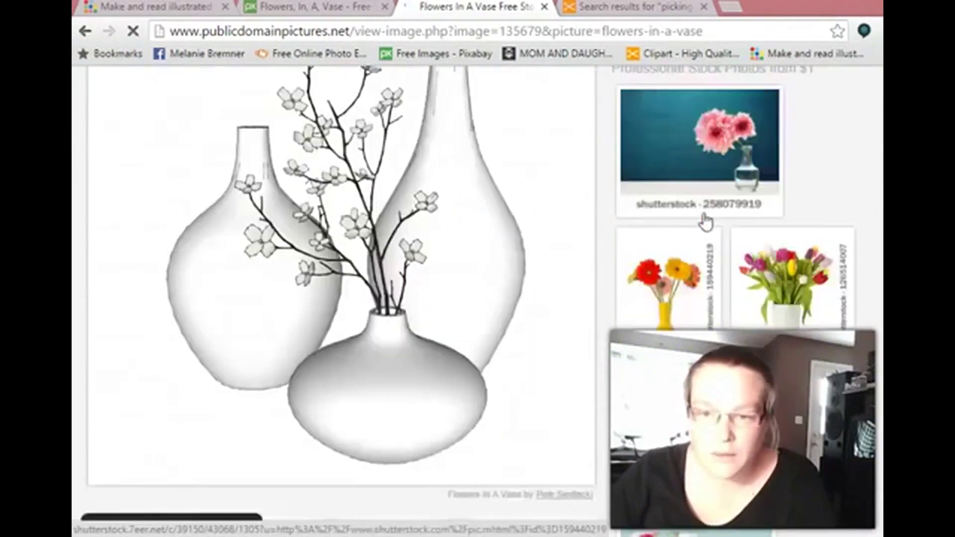
{"action": "scroll", "coordinate": [706, 219], "scroll_direction": "down", "scroll_amount": 7}
{"action": "scroll", "coordinate": [706, 219], "scroll_direction": "down", "scroll_amount": 2}
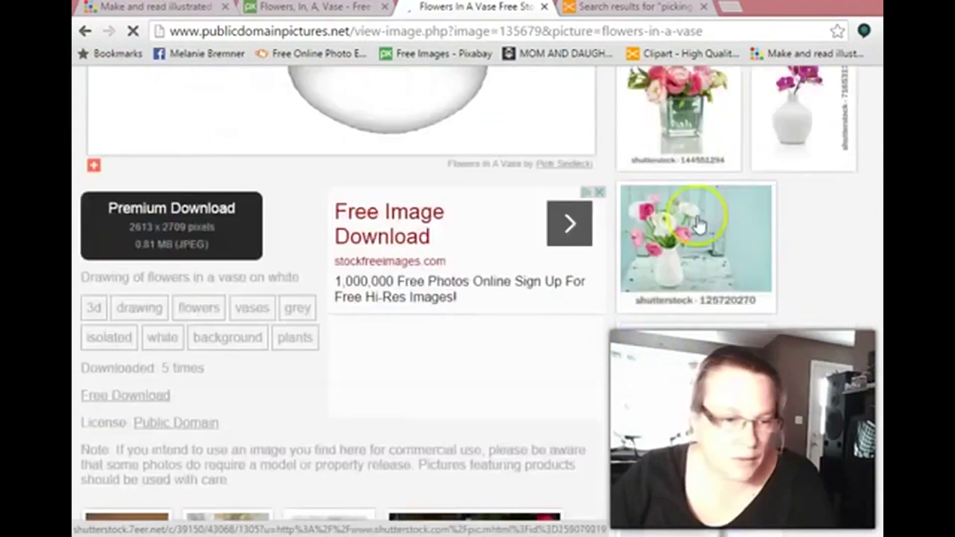
{"action": "left_click", "coordinate": [119, 396]}
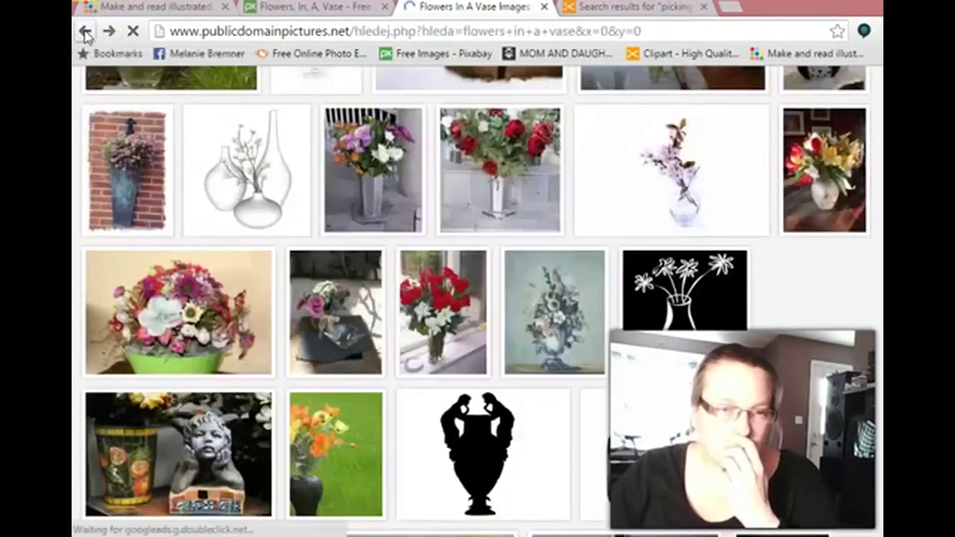
Open the Blossoming Branches In The Vase photo, download its free version and return to the search results.
{"action": "left_click", "coordinate": [544, 256]}
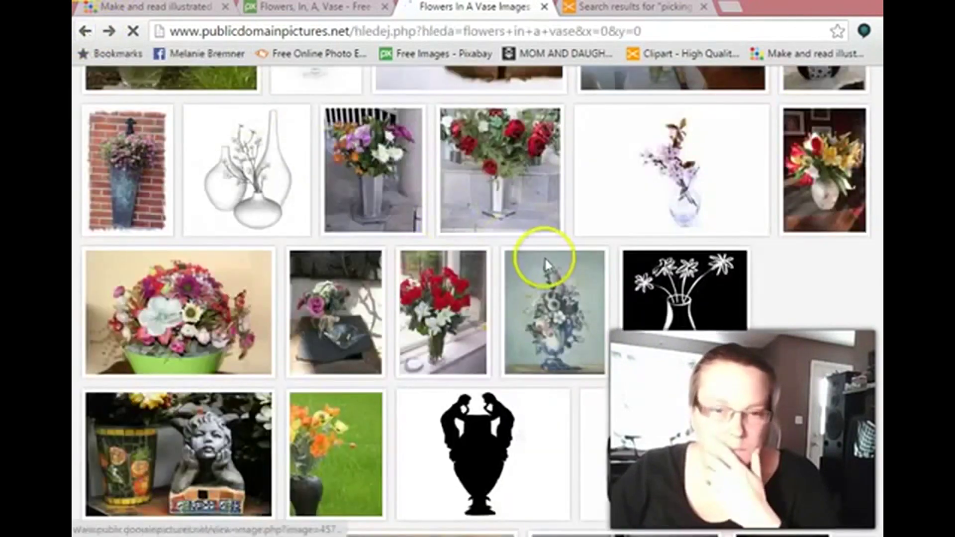
{"action": "left_click", "coordinate": [695, 201]}
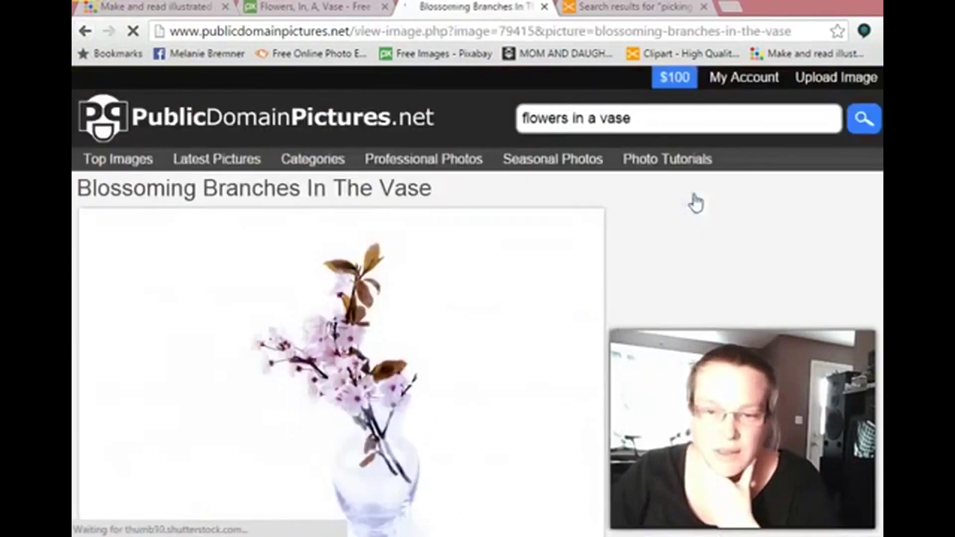
{"action": "left_click", "coordinate": [793, 273]}
{"action": "scroll", "coordinate": [796, 273], "scroll_direction": "down", "scroll_amount": 5}
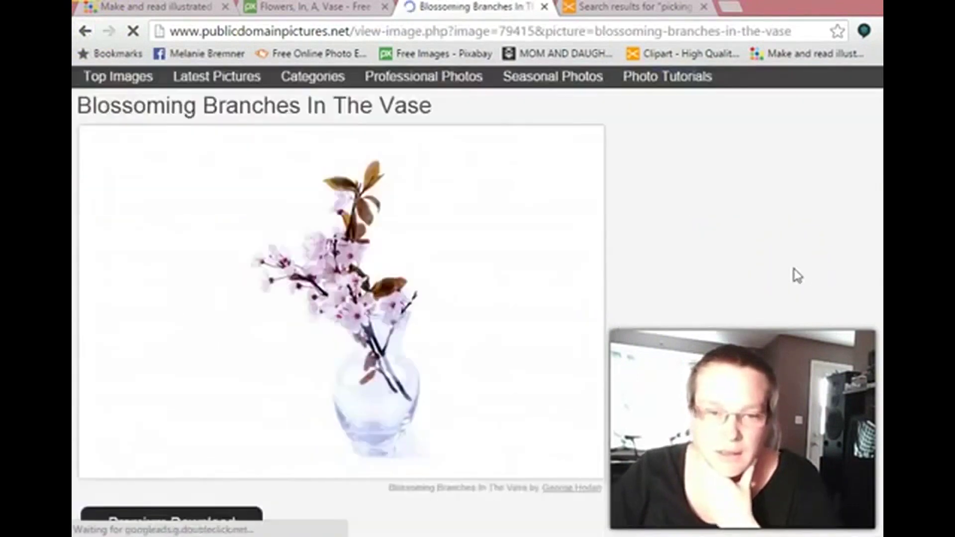
{"action": "scroll", "coordinate": [798, 275], "scroll_direction": "down", "scroll_amount": 2}
{"action": "scroll", "coordinate": [796, 274], "scroll_direction": "down", "scroll_amount": 2}
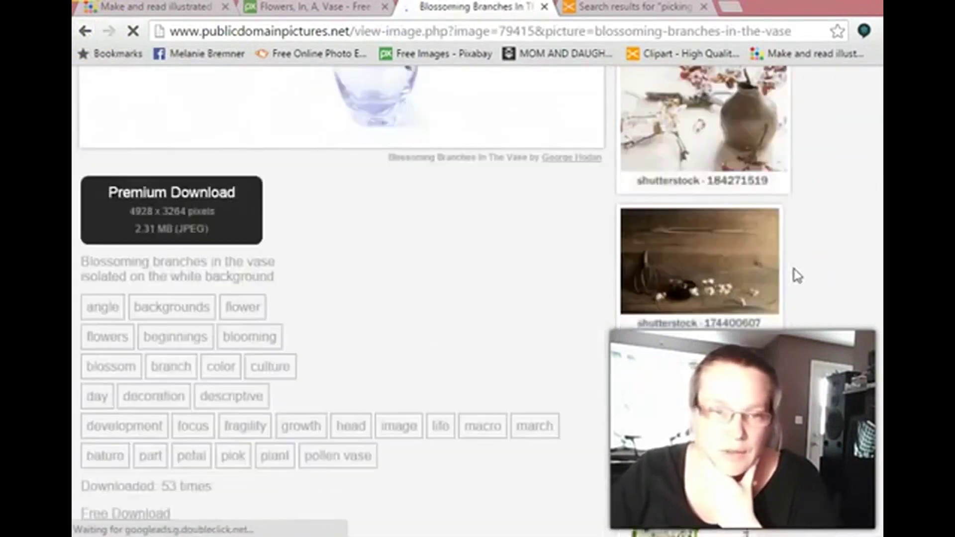
{"action": "scroll", "coordinate": [249, 440], "scroll_direction": "down", "scroll_amount": 2}
{"action": "scroll", "coordinate": [230, 450], "scroll_direction": "down", "scroll_amount": 2}
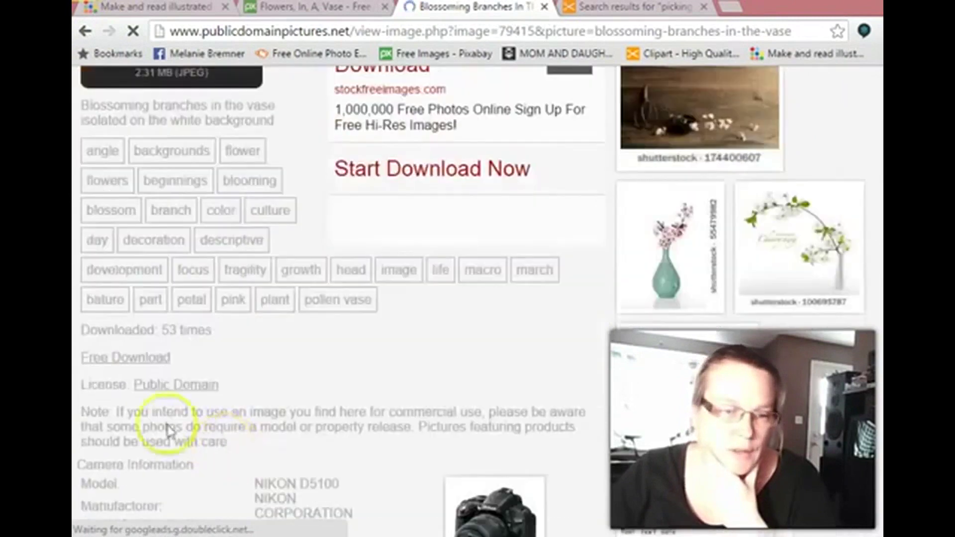
{"action": "left_click", "coordinate": [117, 358]}
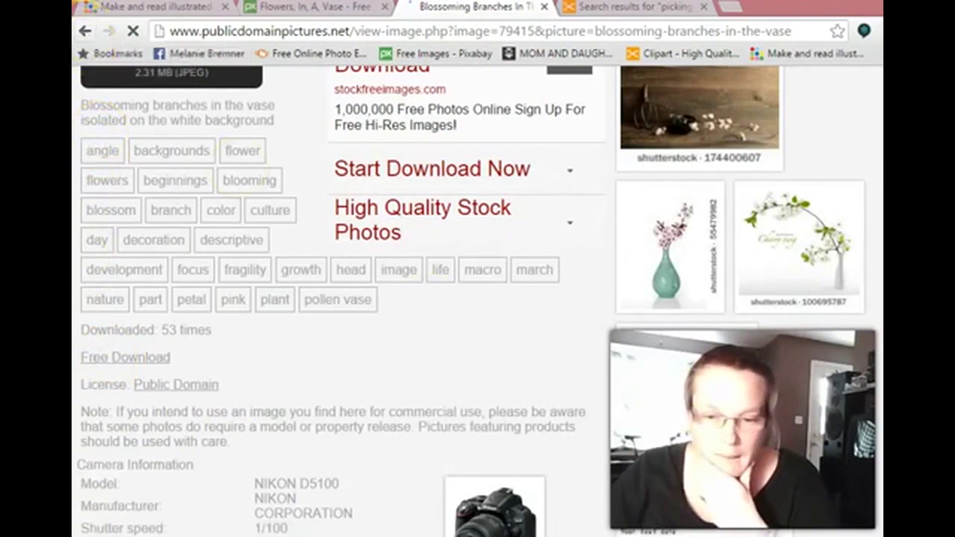
{"action": "left_click", "coordinate": [604, 496]}
{"action": "left_click", "coordinate": [85, 34]}
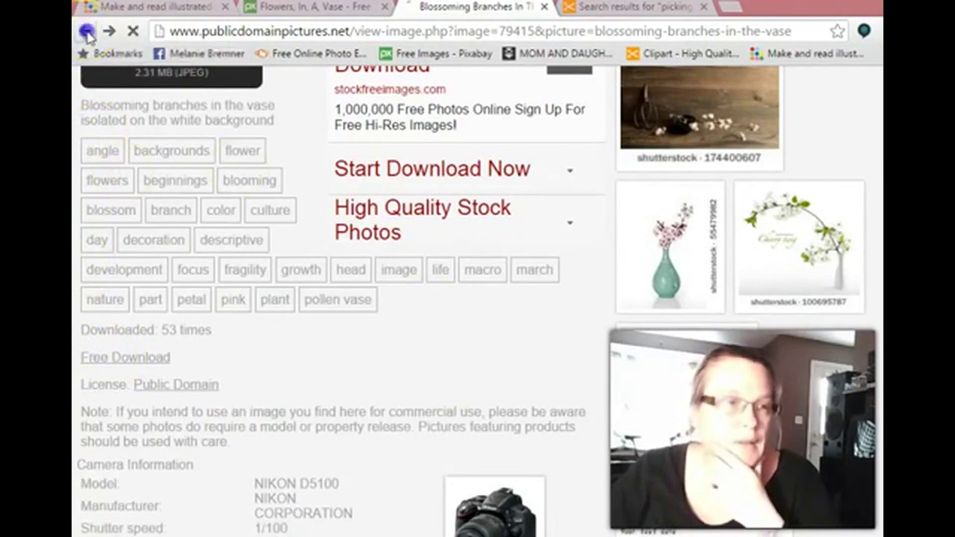
Examine the remaining flower vase results and the professional stock photos through the end of the first results page.
{"action": "left_click", "coordinate": [744, 286]}
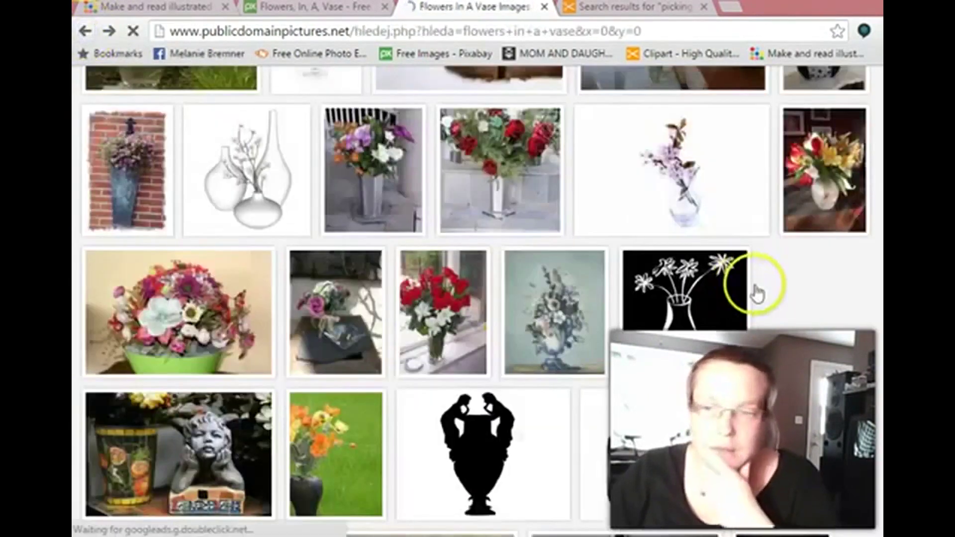
{"action": "scroll", "coordinate": [757, 289], "scroll_direction": "down", "scroll_amount": 2}
{"action": "scroll", "coordinate": [758, 291], "scroll_direction": "down", "scroll_amount": 4}
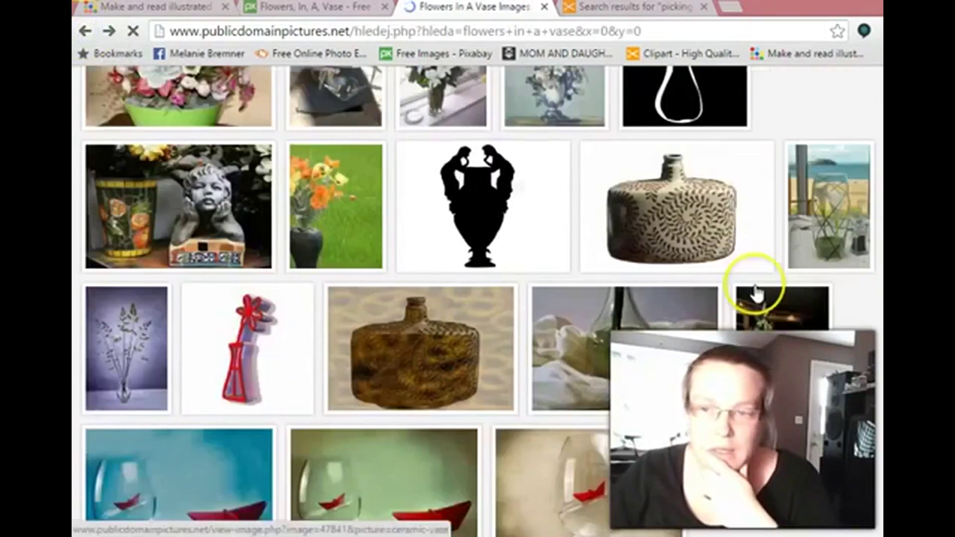
{"action": "scroll", "coordinate": [757, 294], "scroll_direction": "down", "scroll_amount": 2}
{"action": "scroll", "coordinate": [758, 294], "scroll_direction": "down", "scroll_amount": 2}
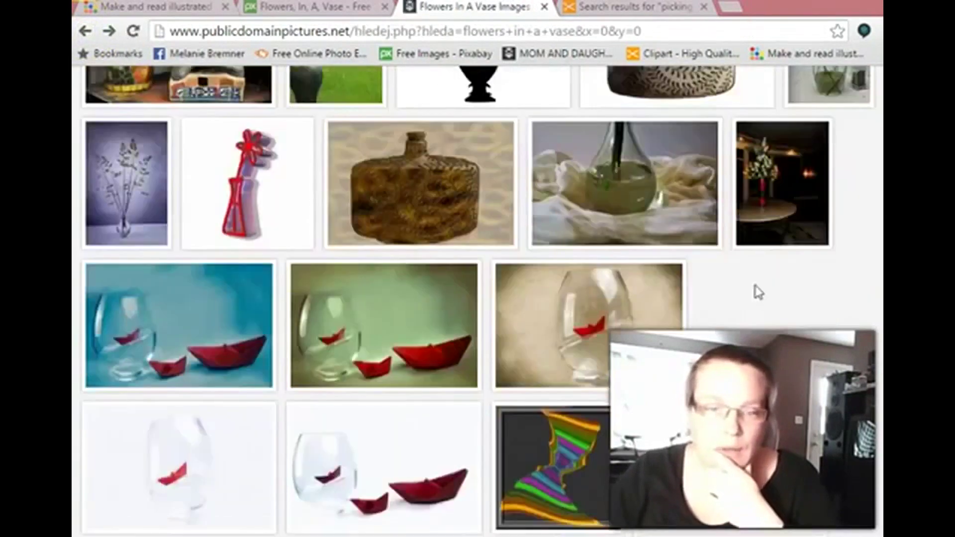
{"action": "scroll", "coordinate": [758, 292], "scroll_direction": "down", "scroll_amount": 2}
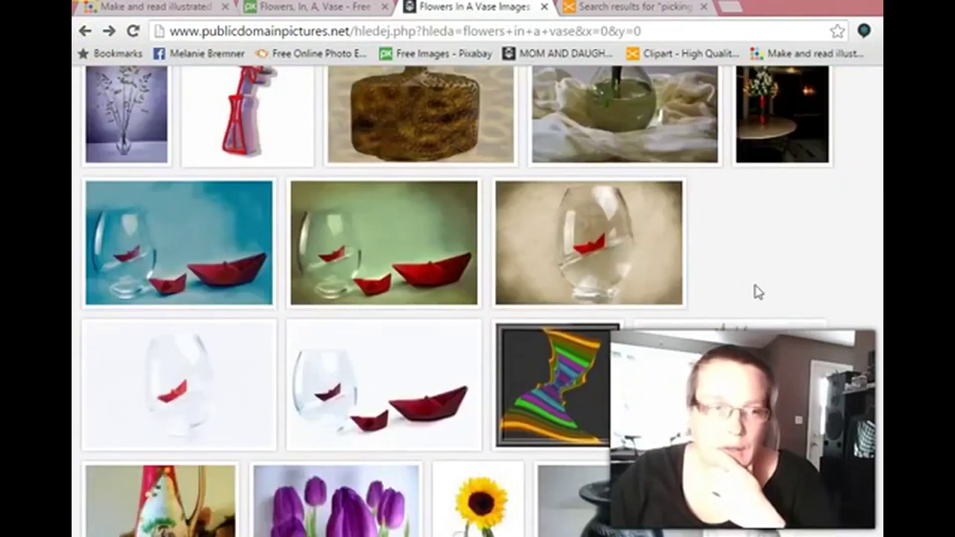
{"action": "scroll", "coordinate": [757, 294], "scroll_direction": "down", "scroll_amount": 6}
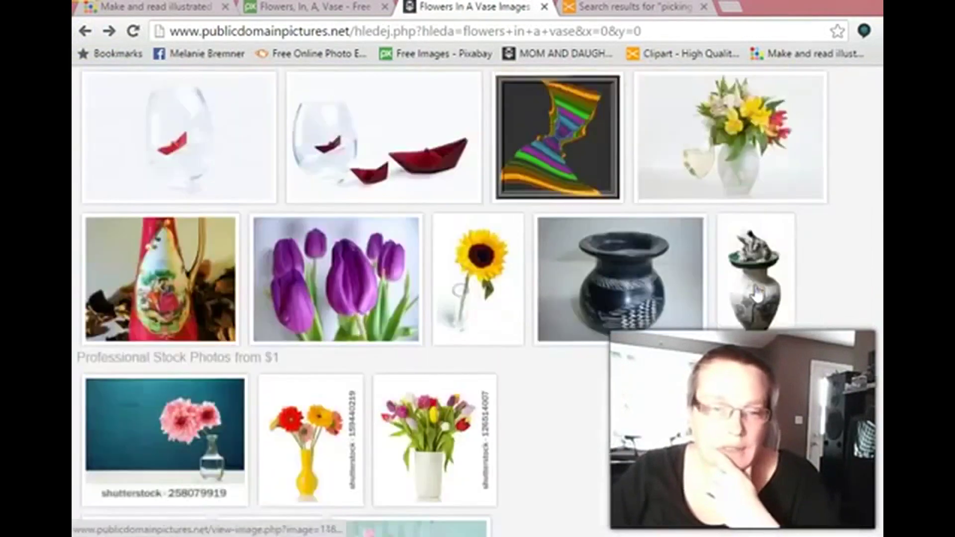
{"action": "scroll", "coordinate": [758, 294], "scroll_direction": "down", "scroll_amount": 2}
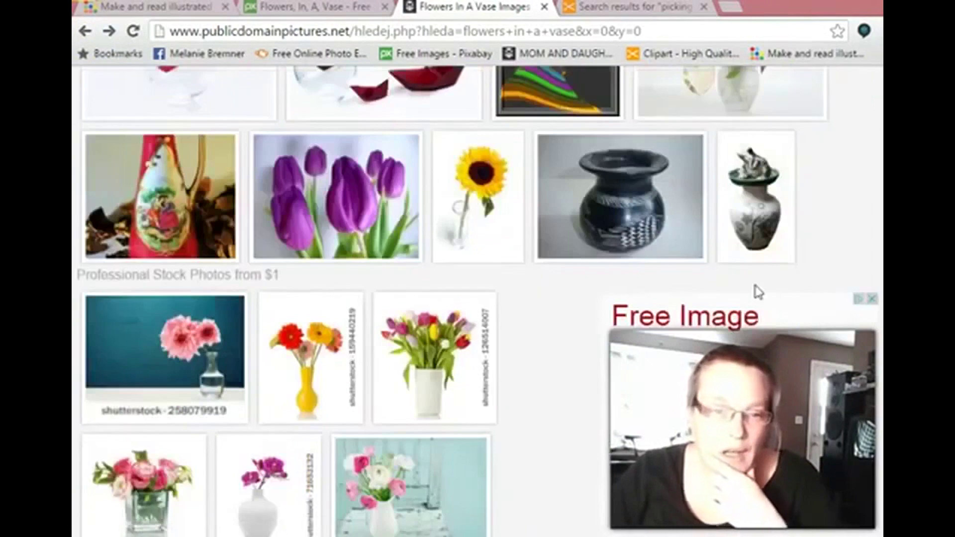
{"action": "scroll", "coordinate": [758, 292], "scroll_direction": "down", "scroll_amount": 2}
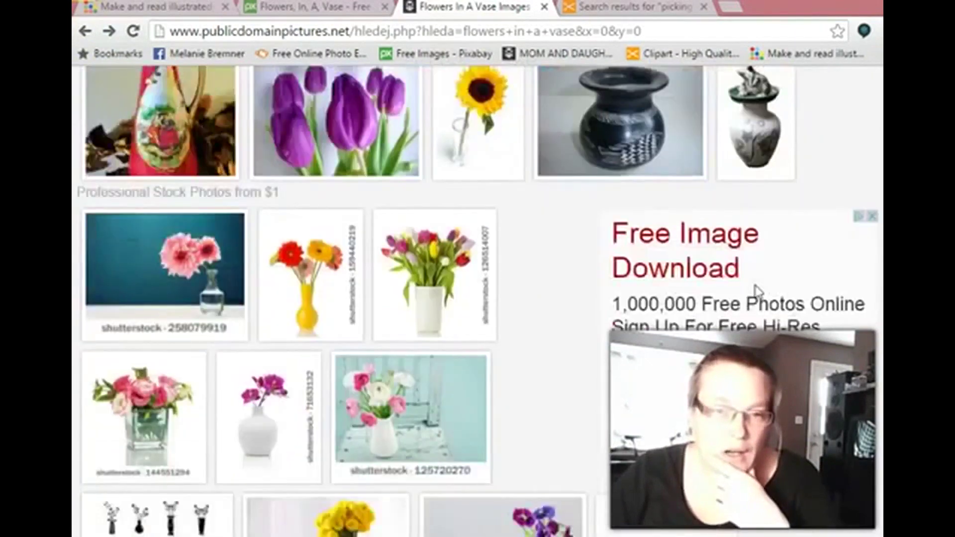
{"action": "scroll", "coordinate": [757, 292], "scroll_direction": "up", "scroll_amount": 2}
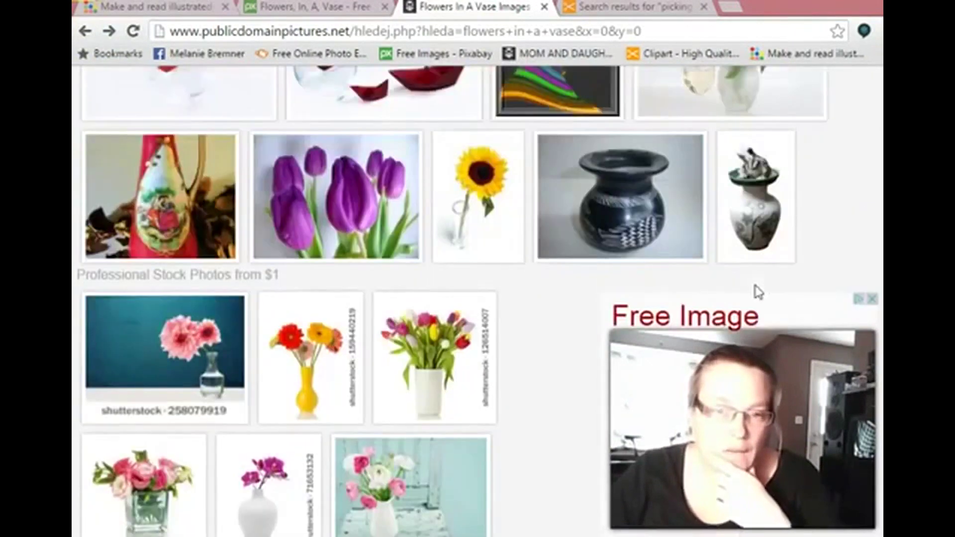
{"action": "scroll", "coordinate": [757, 292], "scroll_direction": "up", "scroll_amount": 2}
{"action": "scroll", "coordinate": [758, 294], "scroll_direction": "up", "scroll_amount": 2}
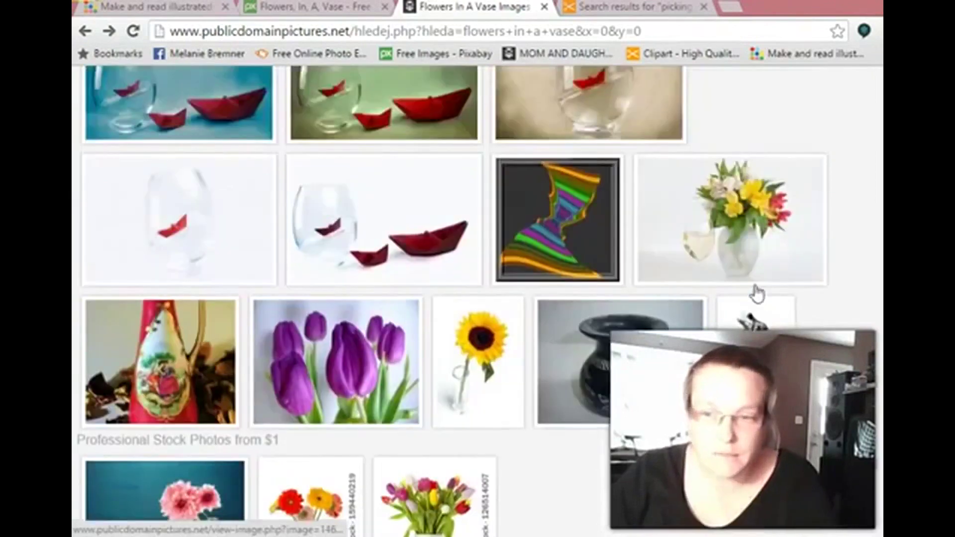
{"action": "scroll", "coordinate": [758, 295], "scroll_direction": "down", "scroll_amount": 10}
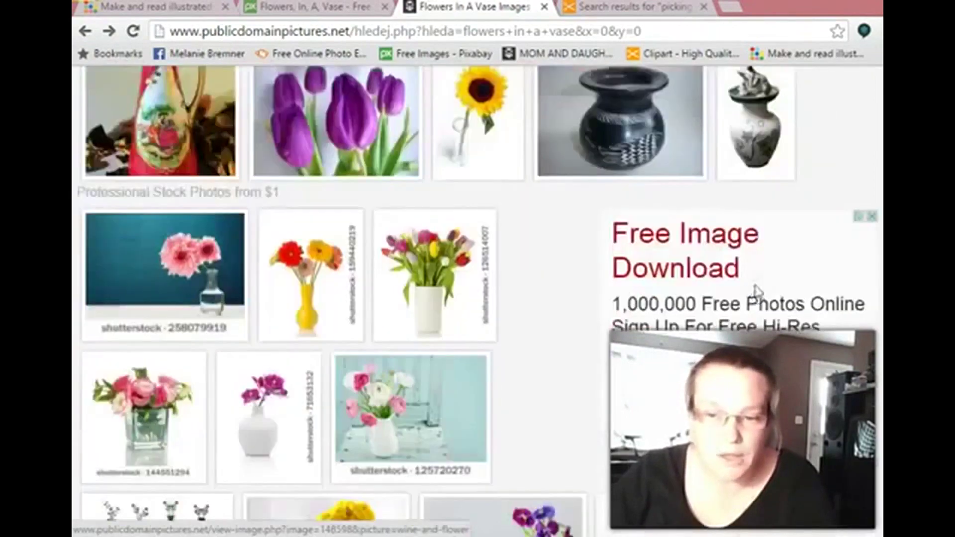
{"action": "scroll", "coordinate": [757, 292], "scroll_direction": "down", "scroll_amount": 2}
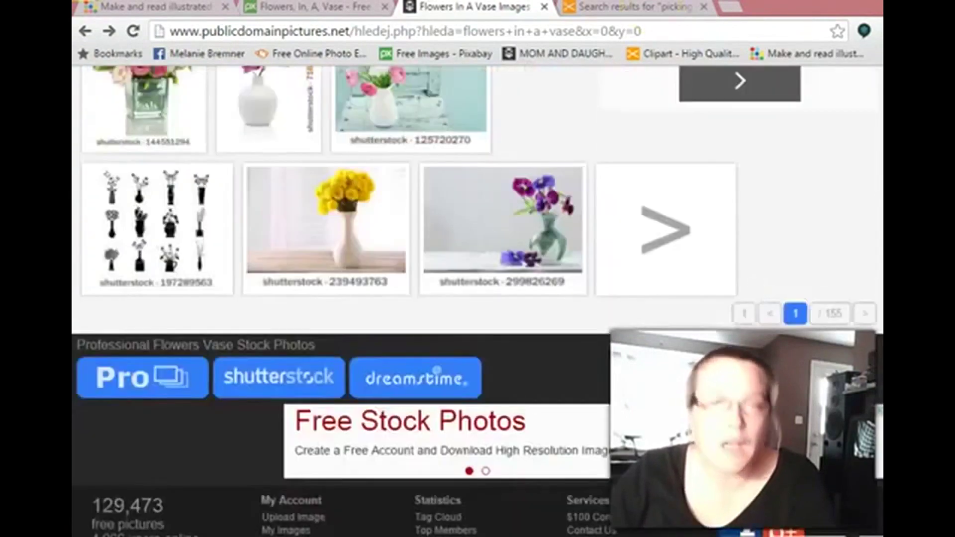
Switch to the Openclipart site and replace the earlier query with a search for "flowers in a vase".
{"action": "left_click", "coordinate": [630, 14]}
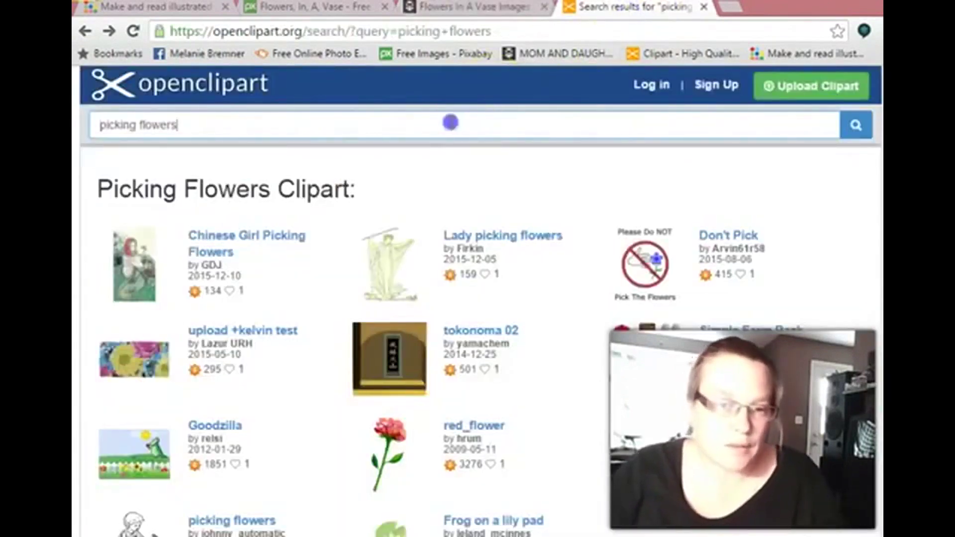
{"action": "left_click_drag", "start_coordinate": [246, 121], "coordinate": [89, 124]}
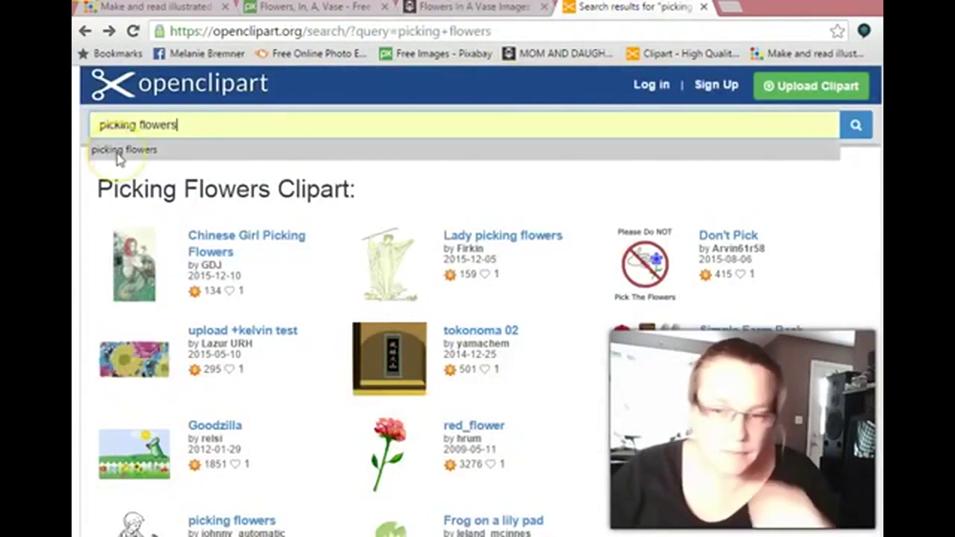
{"action": "type", "text": "ff"}
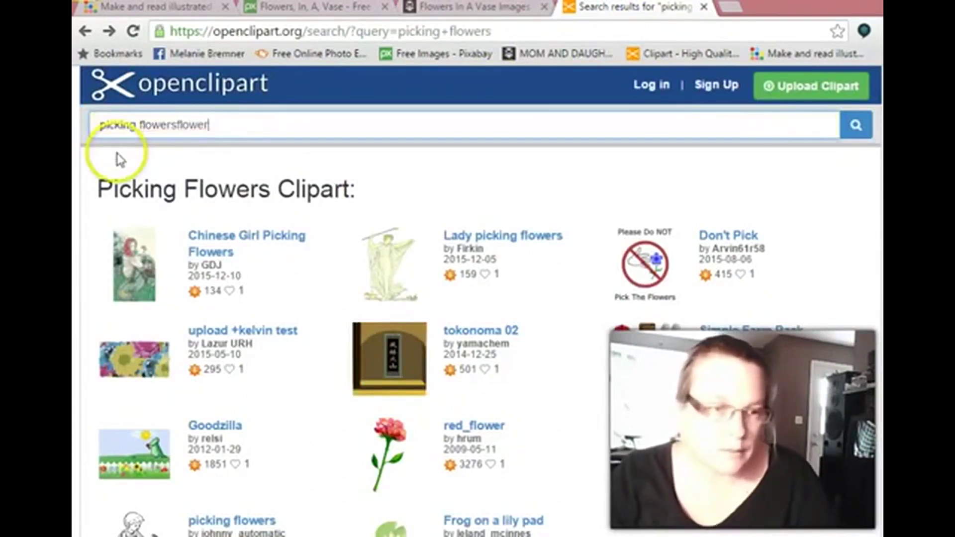
{"action": "key", "text": "BackSpace"}
{"action": "key", "text": "BackSpace"}
{"action": "key", "text": "BackSpace"}
{"action": "key", "text": "BackSpace"}
{"action": "key", "text": "BackSpace"}
{"action": "key", "text": "BackSpace"}
{"action": "key", "text": "BackSpace"}
{"action": "key", "text": "BackSpace"}
{"action": "key", "text": "BackSpace"}
{"action": "key", "text": "BackSpace"}
{"action": "key", "text": "BackSpace"}
{"action": "key", "text": "BackSpace"}
{"action": "key", "text": "BackSpace"}
{"action": "key", "text": "BackSpace"}
{"action": "key", "text": "BackSpace"}
{"action": "key", "text": "BackSpace"}
{"action": "key", "text": "BackSpace"}
{"action": "key", "text": "BackSpace"}
{"action": "key", "text": "BackSpace"}
{"action": "key", "text": "BackSpace"}
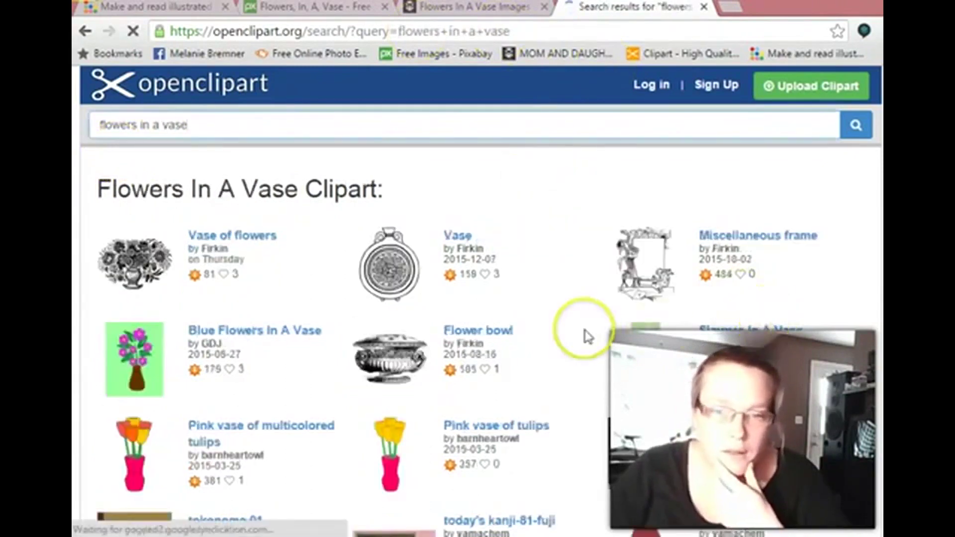
Look through the flowers in a vase clipart results for a picture that suits the room scene.
{"action": "scroll", "coordinate": [587, 336], "scroll_direction": "down", "scroll_amount": 2}
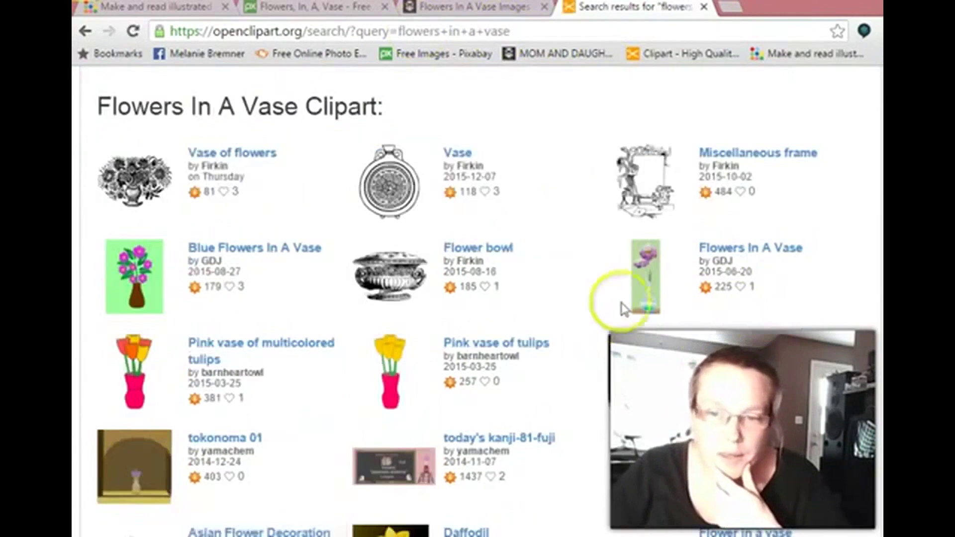
{"action": "left_click", "coordinate": [653, 281]}
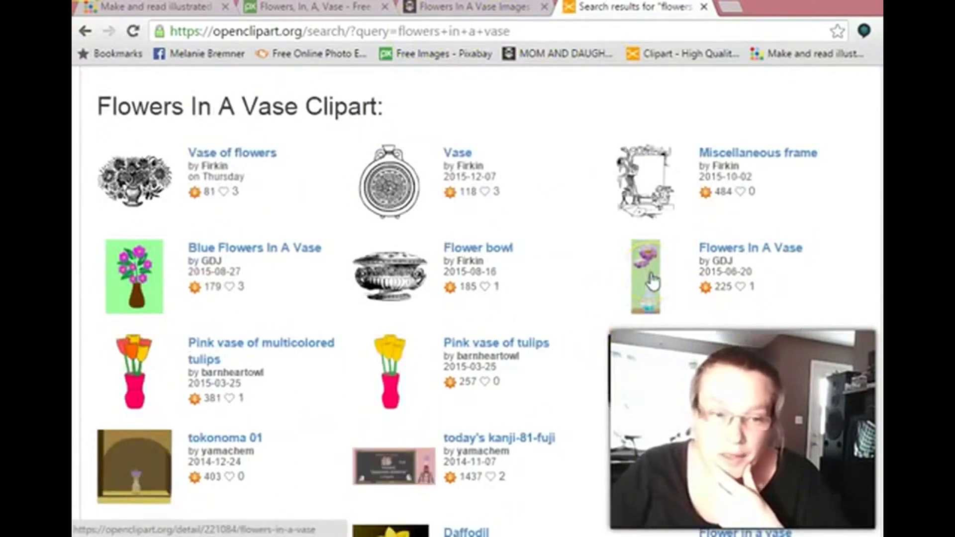
{"action": "scroll", "coordinate": [653, 281], "scroll_direction": "down", "scroll_amount": 2}
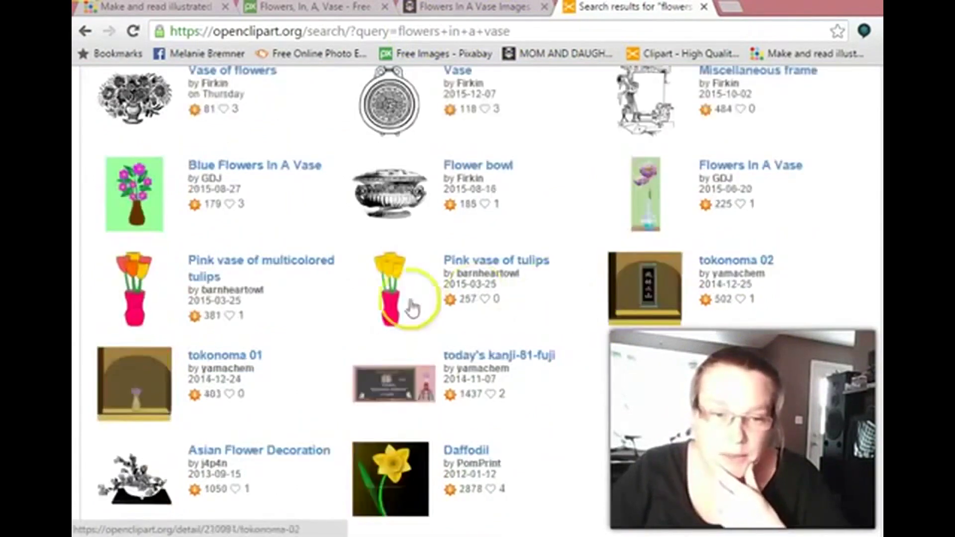
{"action": "left_click", "coordinate": [529, 274]}
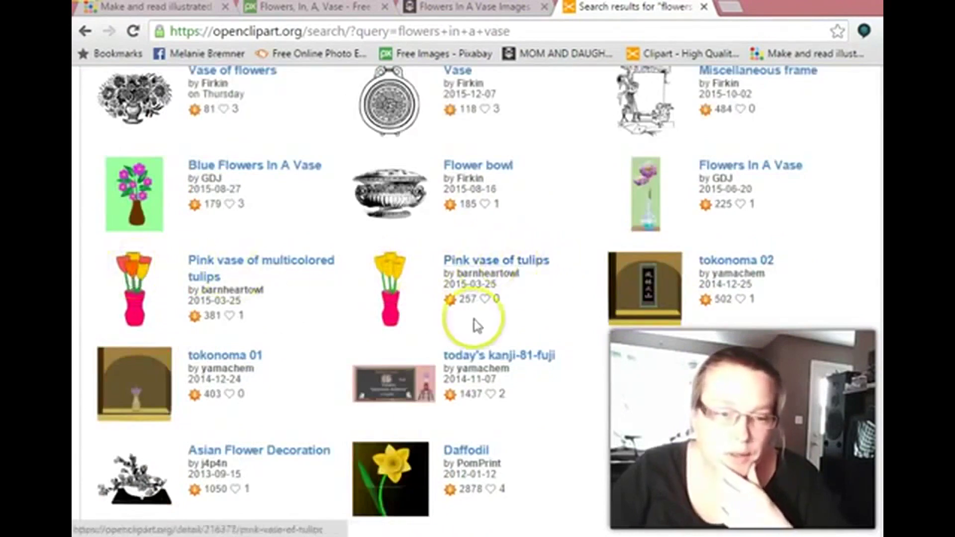
{"action": "scroll", "coordinate": [476, 326], "scroll_direction": "down", "scroll_amount": 2}
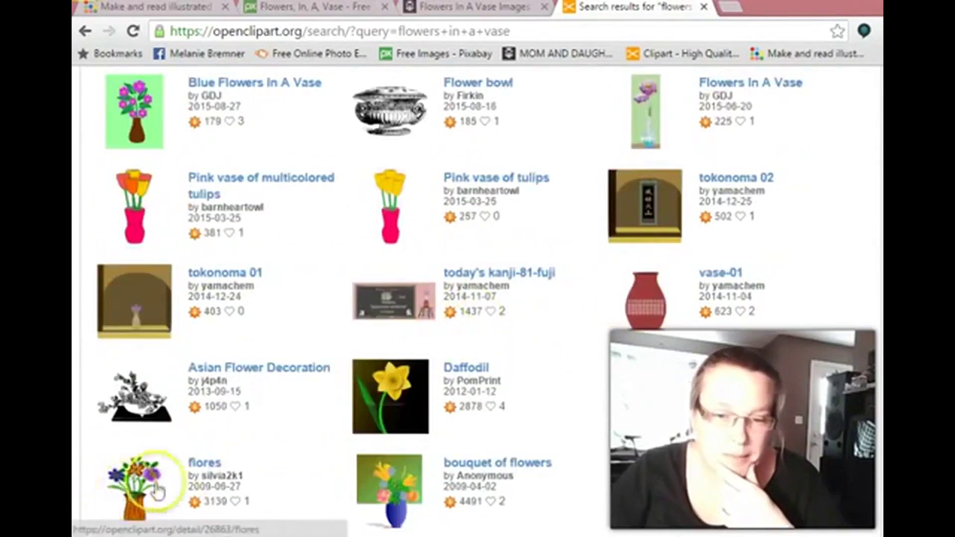
{"action": "scroll", "coordinate": [463, 413], "scroll_direction": "down", "scroll_amount": 4}
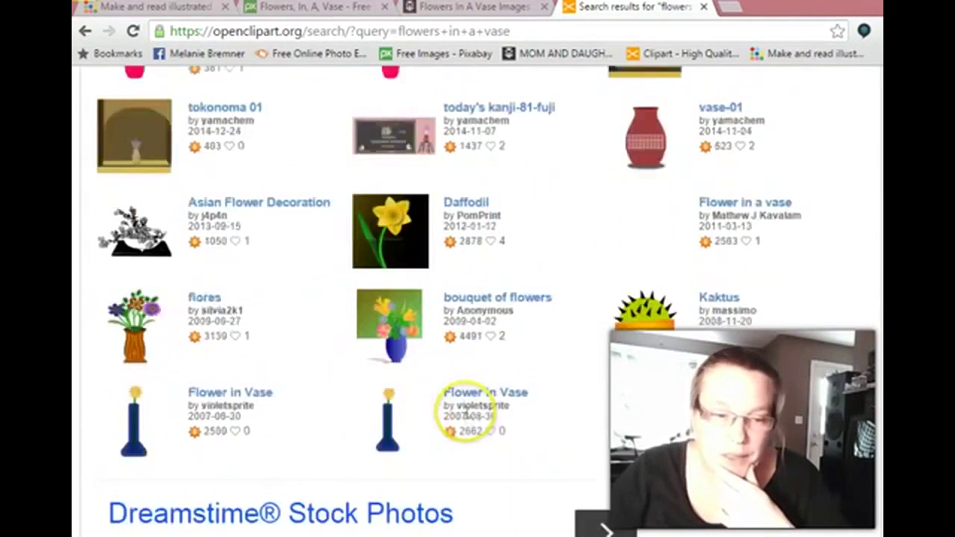
{"action": "scroll", "coordinate": [465, 414], "scroll_direction": "up", "scroll_amount": 2}
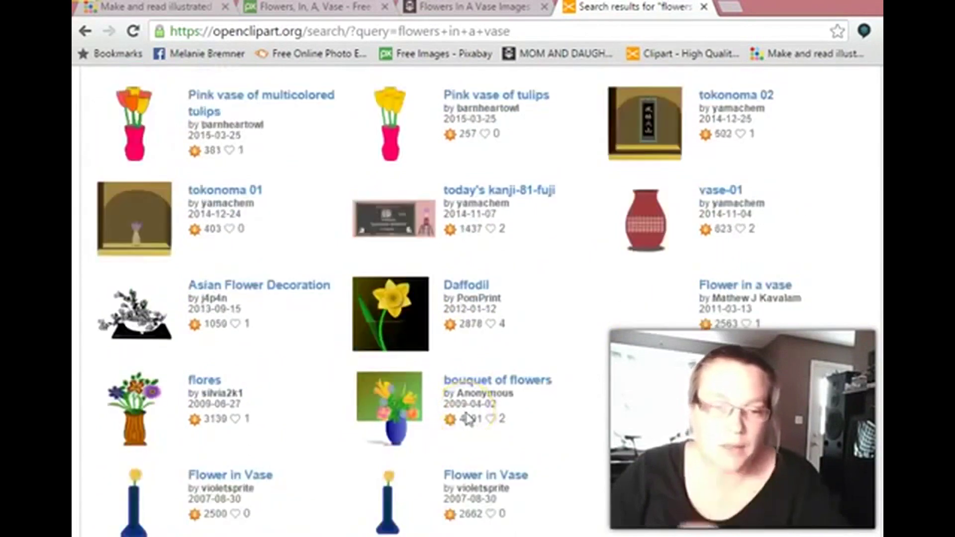
{"action": "scroll", "coordinate": [468, 418], "scroll_direction": "up", "scroll_amount": 2}
Open the Pink vase of multicolored tulips clipart, download its big PNG image and return to the search results.
{"action": "left_click", "coordinate": [256, 188]}
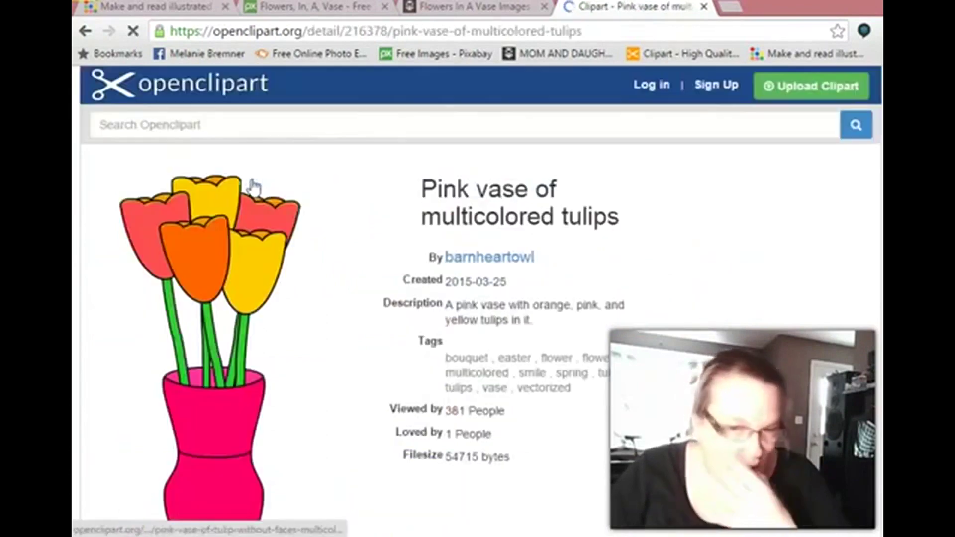
{"action": "left_click", "coordinate": [791, 380]}
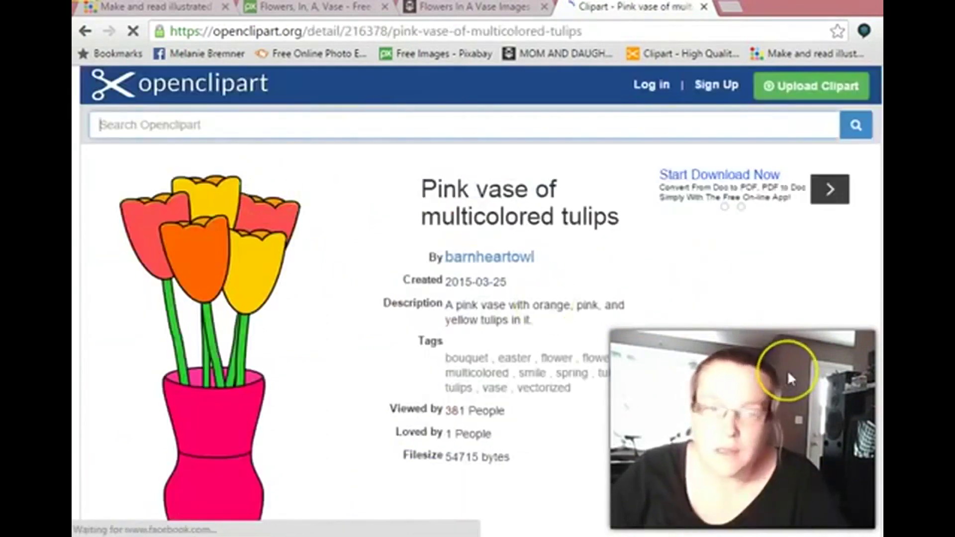
{"action": "scroll", "coordinate": [790, 380], "scroll_direction": "down", "scroll_amount": 5}
{"action": "scroll", "coordinate": [789, 375], "scroll_direction": "down", "scroll_amount": 2}
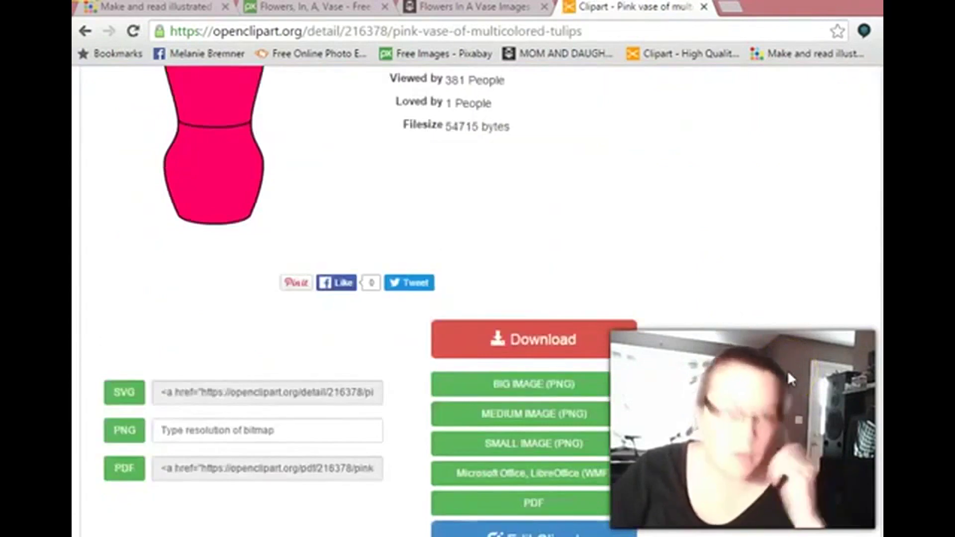
{"action": "left_click", "coordinate": [572, 385]}
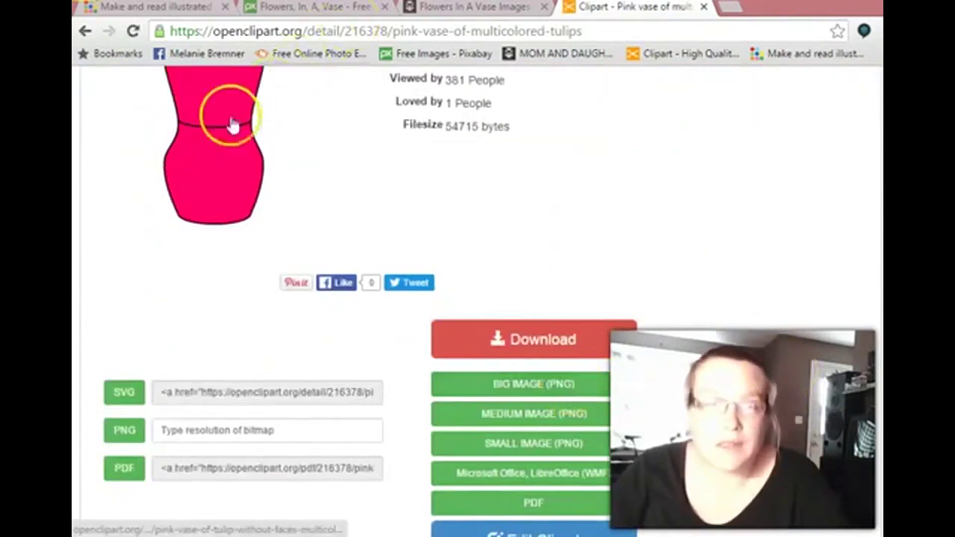
{"action": "scroll", "coordinate": [667, 348], "scroll_direction": "down", "scroll_amount": 2}
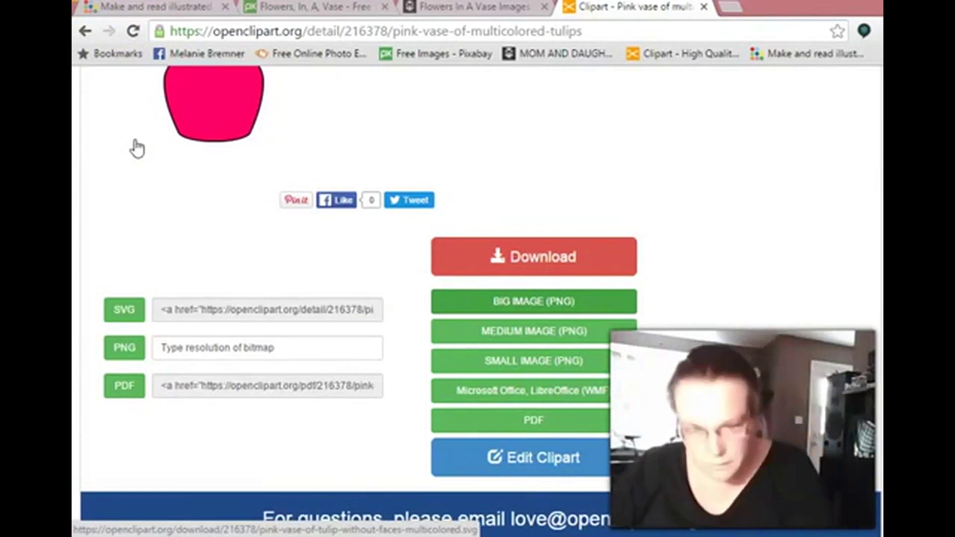
{"action": "left_click", "coordinate": [85, 33]}
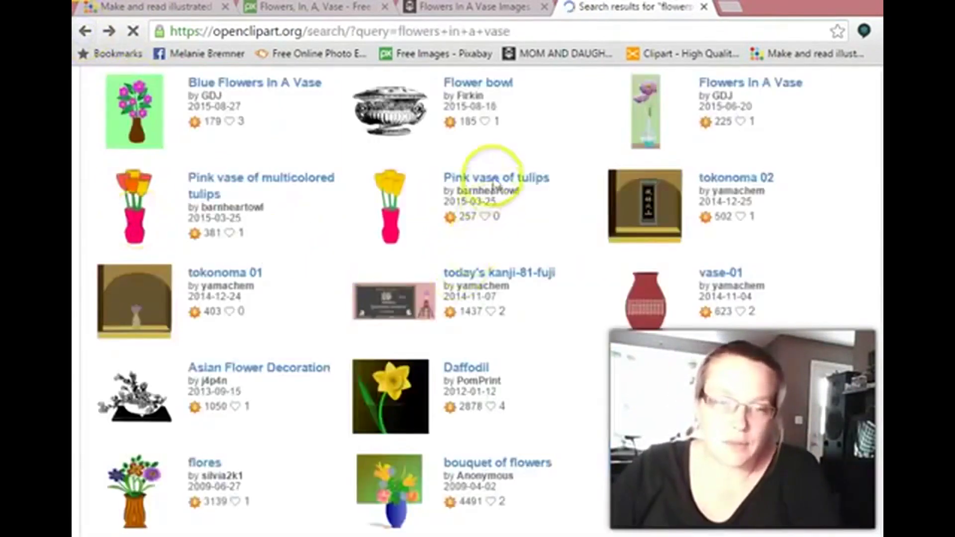
Open the Pink vase of tulips clipart with yellow flowers, download its big PNG image and return to the results.
{"action": "scroll", "coordinate": [510, 254], "scroll_direction": "down", "scroll_amount": 3}
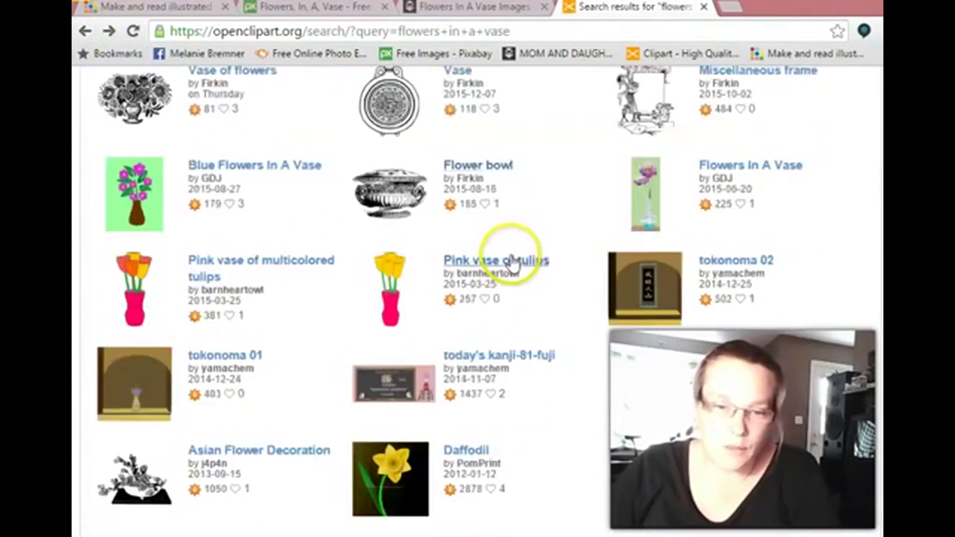
{"action": "left_click", "coordinate": [512, 270]}
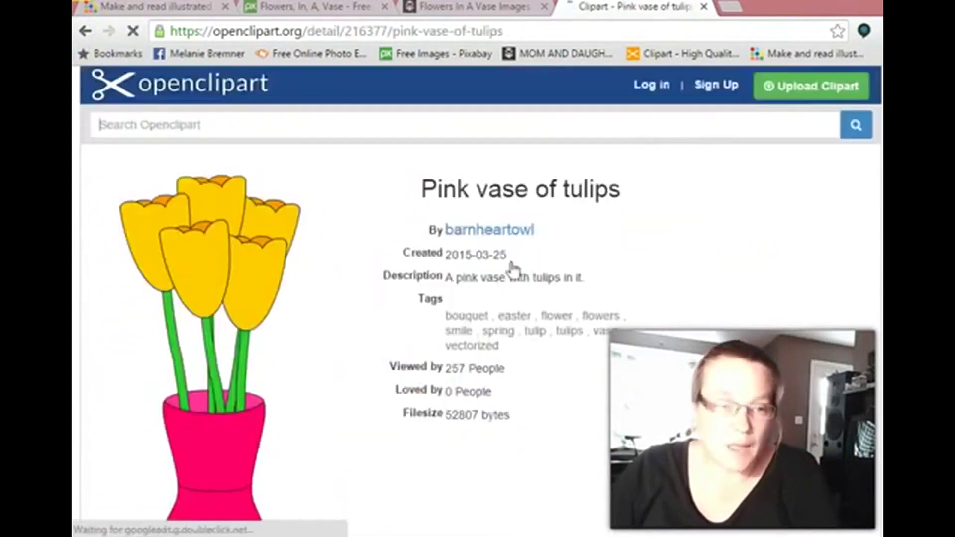
{"action": "left_click", "coordinate": [680, 288]}
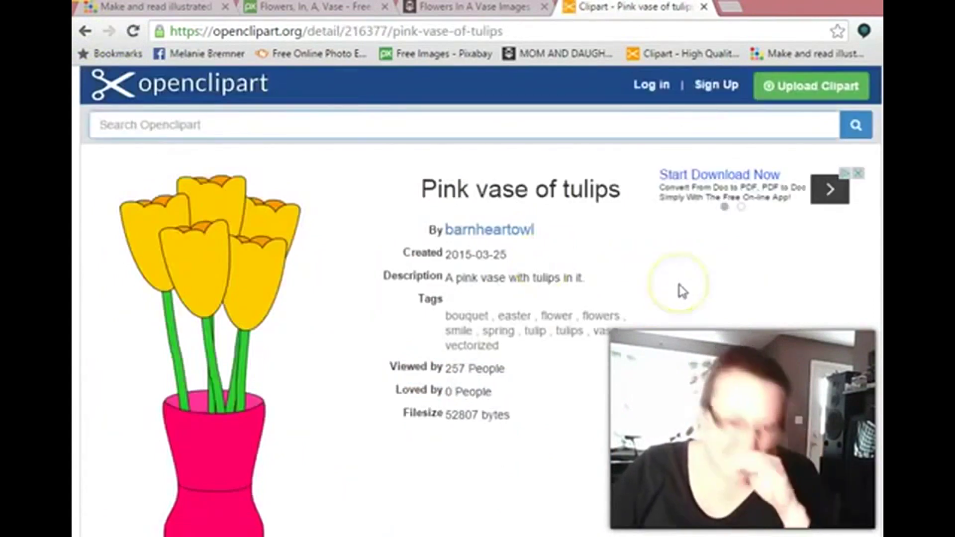
{"action": "scroll", "coordinate": [683, 291], "scroll_direction": "down", "scroll_amount": 2}
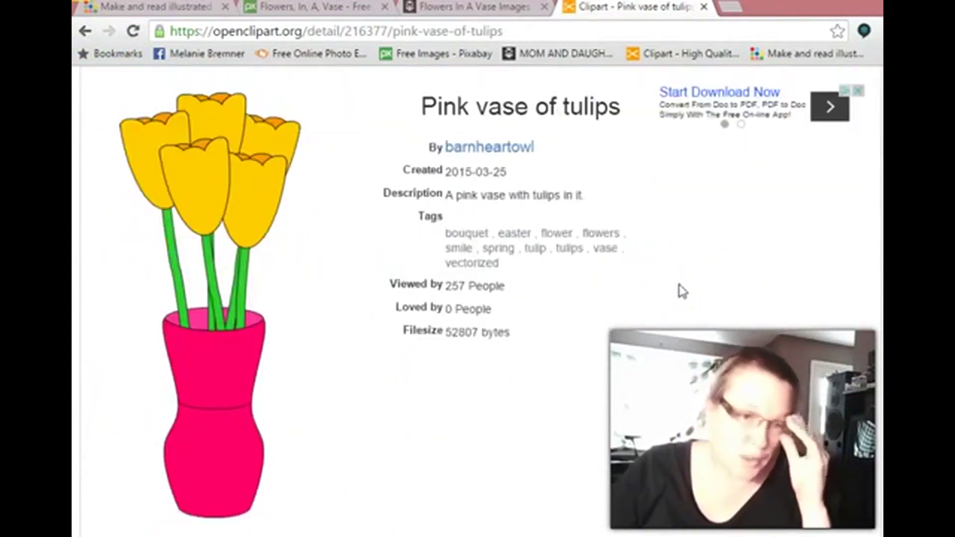
{"action": "scroll", "coordinate": [682, 292], "scroll_direction": "down", "scroll_amount": 2}
{"action": "scroll", "coordinate": [683, 291], "scroll_direction": "down", "scroll_amount": 5}
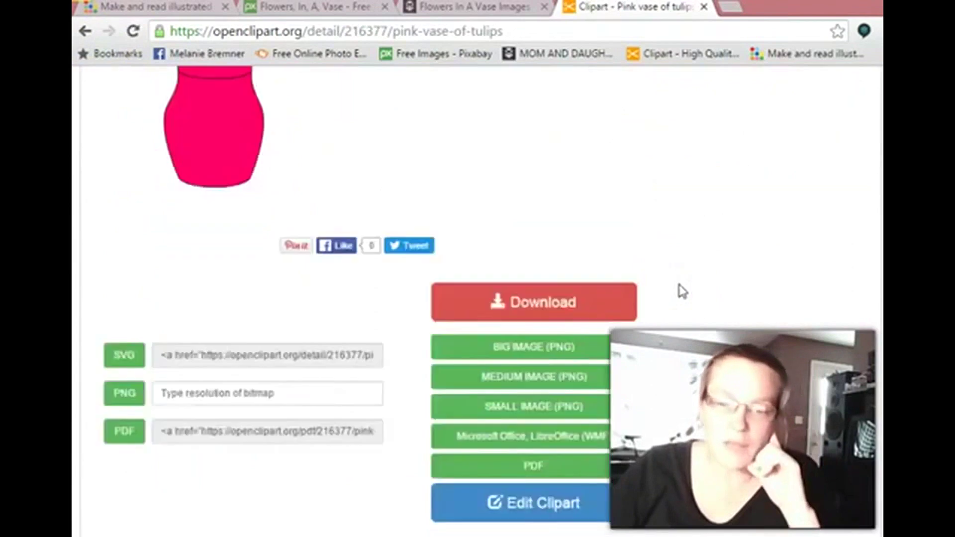
{"action": "left_click", "coordinate": [534, 335]}
{"action": "left_click", "coordinate": [724, 301]}
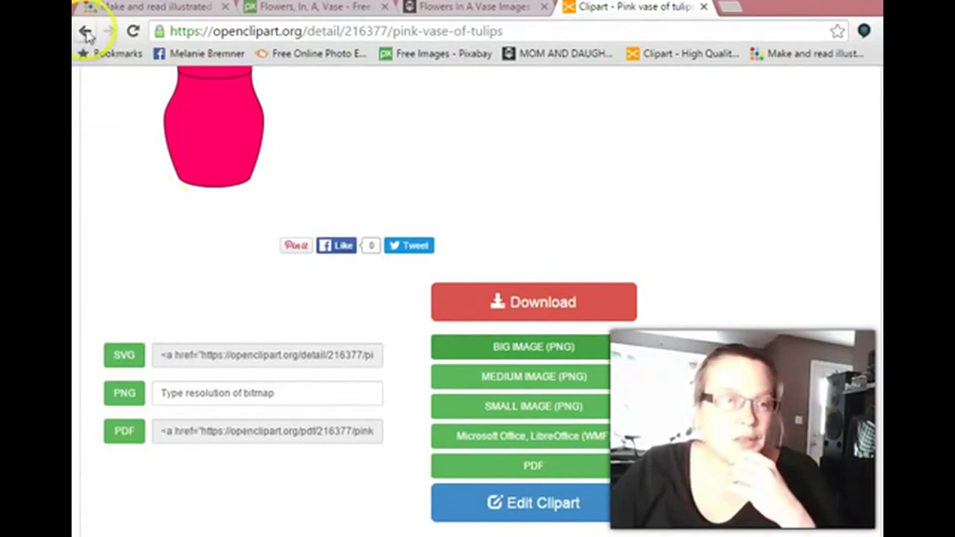
{"action": "left_click", "coordinate": [85, 31]}
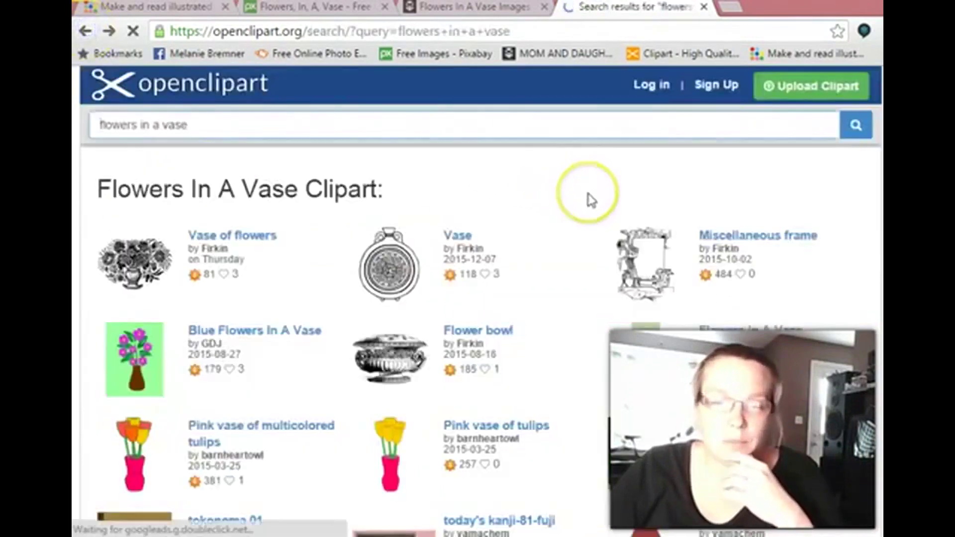
Open the flores clipart of mixed flowers in a wooden-looking vase and download its big PNG image.
{"action": "scroll", "coordinate": [590, 199], "scroll_direction": "down", "scroll_amount": 2}
{"action": "scroll", "coordinate": [591, 200], "scroll_direction": "down", "scroll_amount": 2}
{"action": "scroll", "coordinate": [591, 201], "scroll_direction": "down", "scroll_amount": 4}
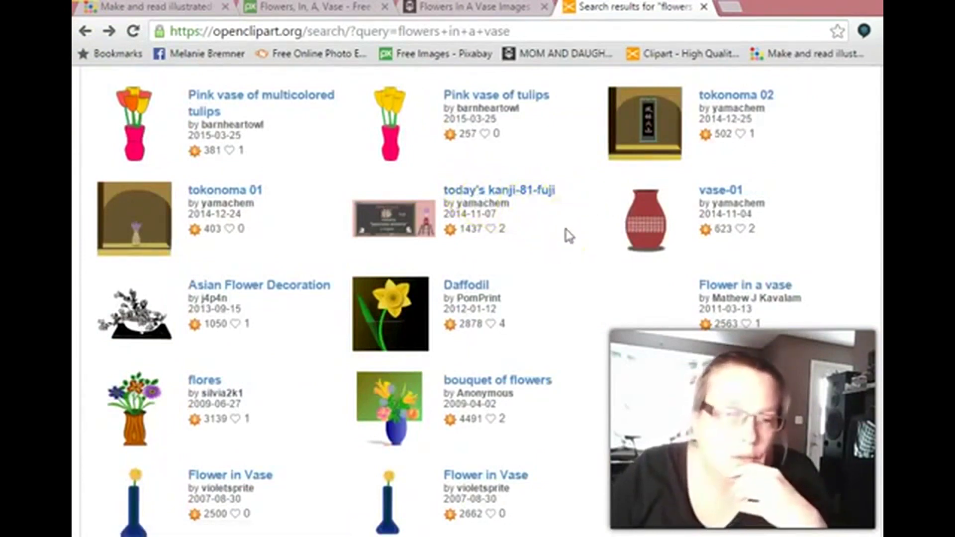
{"action": "scroll", "coordinate": [569, 235], "scroll_direction": "down", "scroll_amount": 2}
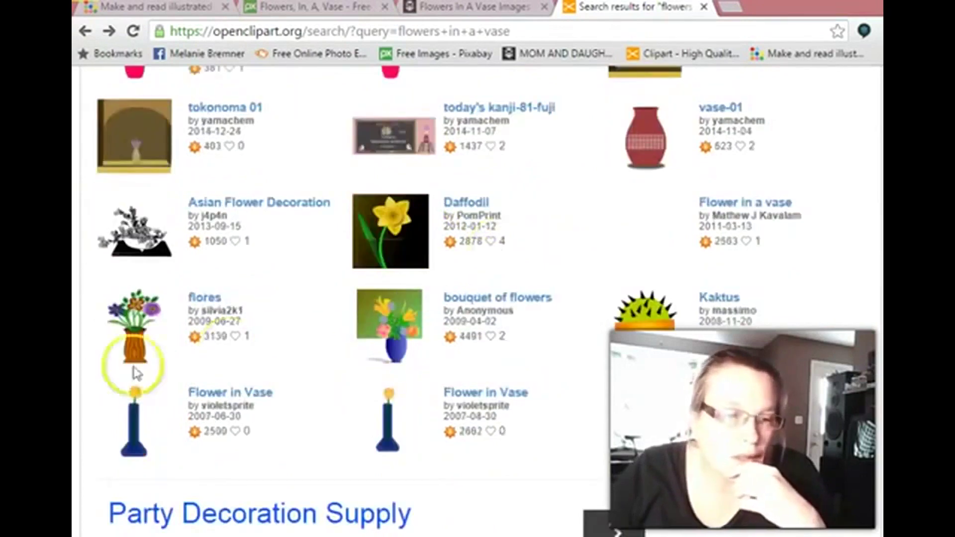
{"action": "left_click", "coordinate": [194, 306]}
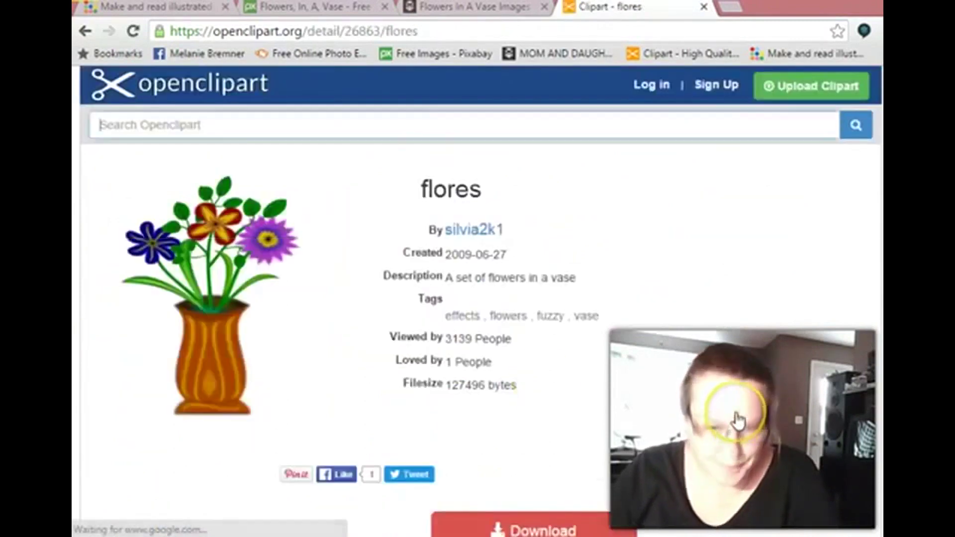
{"action": "scroll", "coordinate": [738, 419], "scroll_direction": "down", "scroll_amount": 3}
{"action": "scroll", "coordinate": [738, 420], "scroll_direction": "down", "scroll_amount": 2}
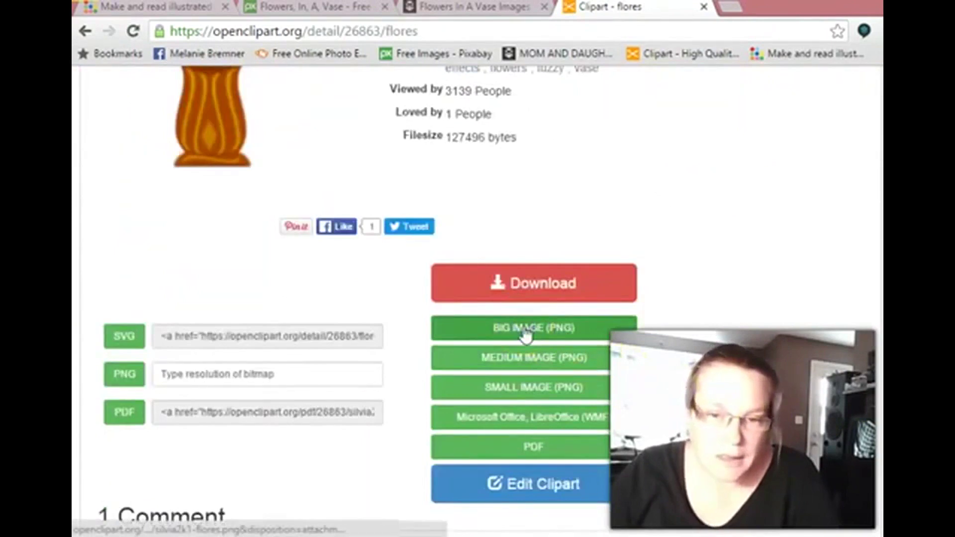
Switch back to the StoryJumper book editor and start choosing a photo file to upload.
{"action": "left_click", "coordinate": [150, 14]}
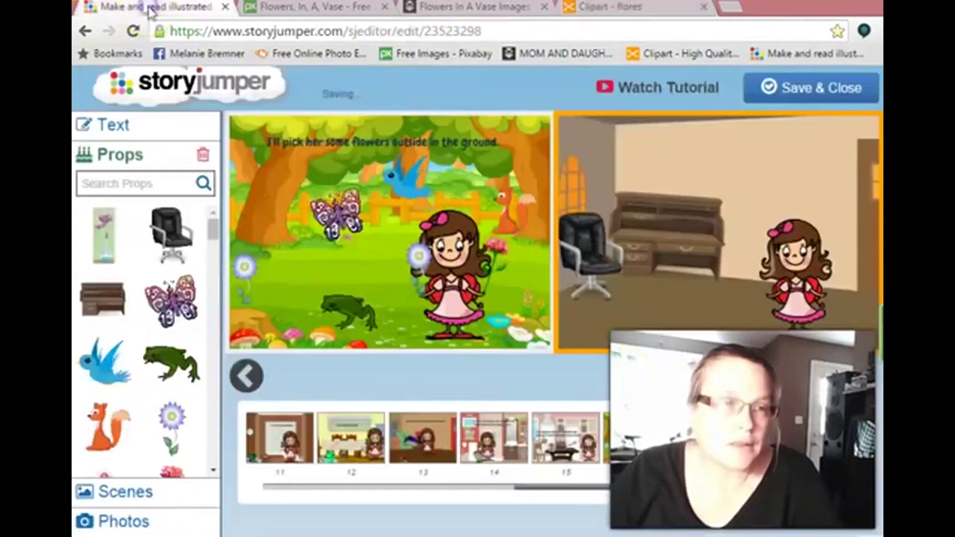
{"action": "left_click", "coordinate": [130, 521]}
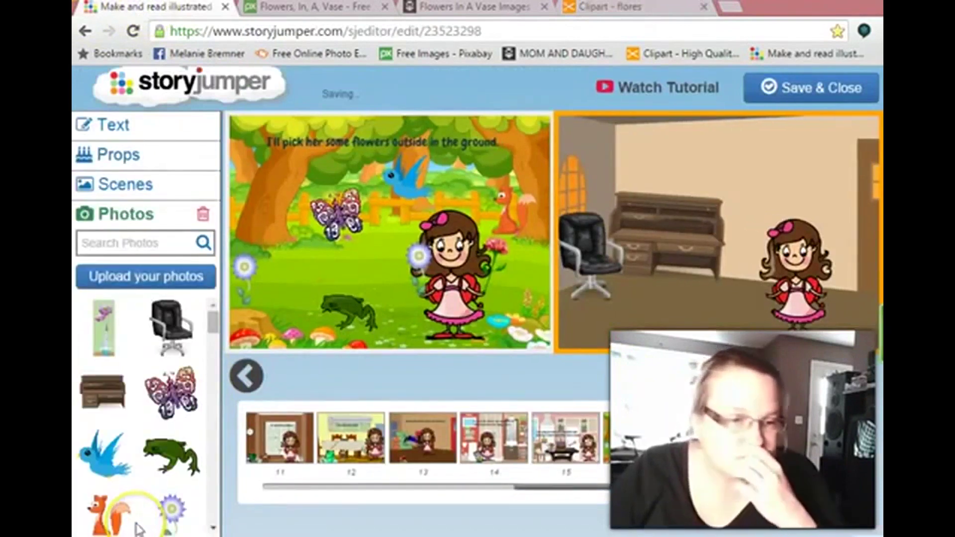
{"action": "left_click", "coordinate": [135, 289]}
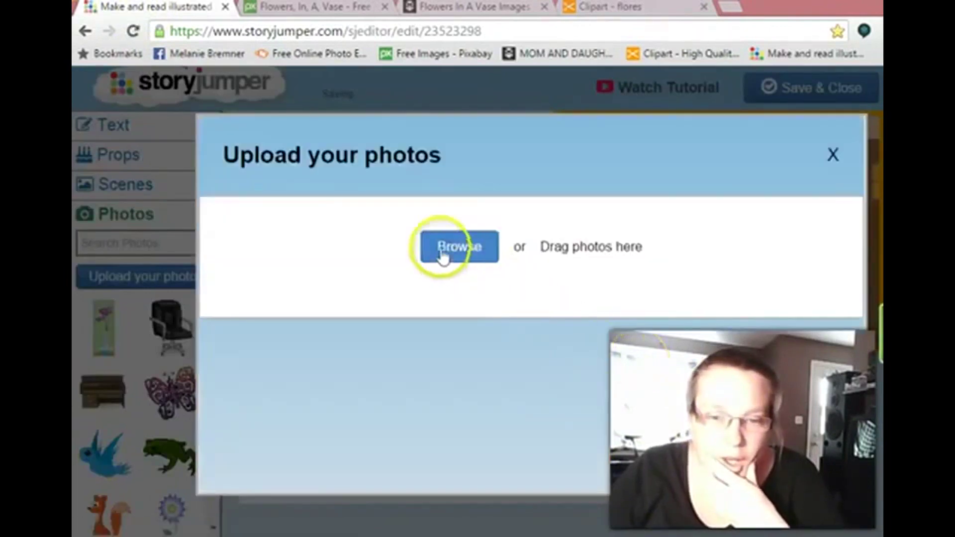
{"action": "left_click", "coordinate": [443, 256]}
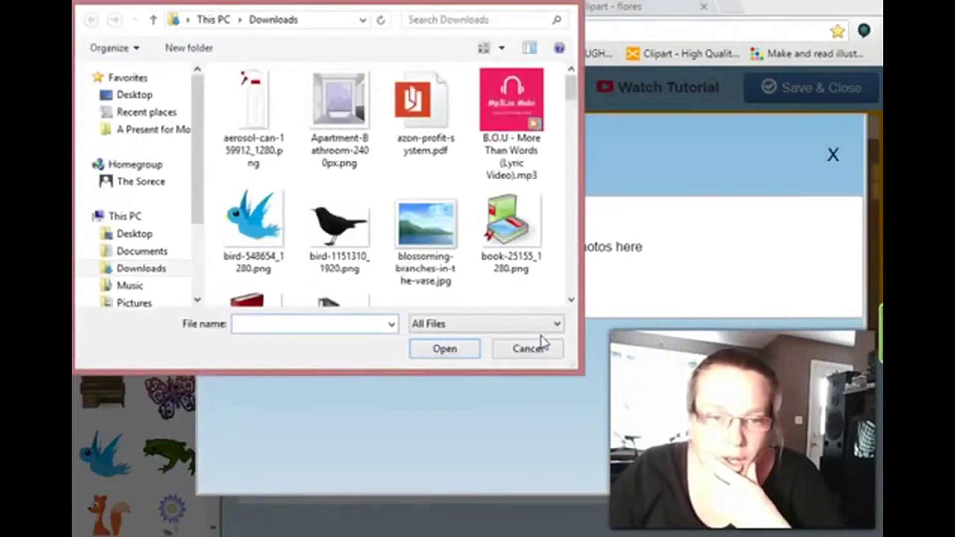
Upload the pink vase of multicolored tulips PNG from the Downloads folder to the photo library and leave the upload dialog.
{"action": "left_click", "coordinate": [572, 300]}
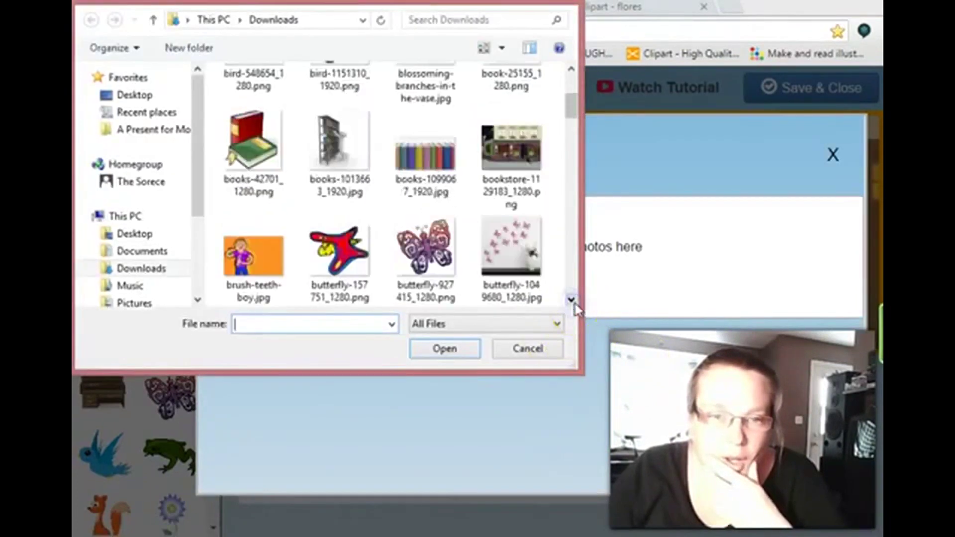
{"action": "left_click", "coordinate": [571, 300]}
{"action": "left_click", "coordinate": [572, 300]}
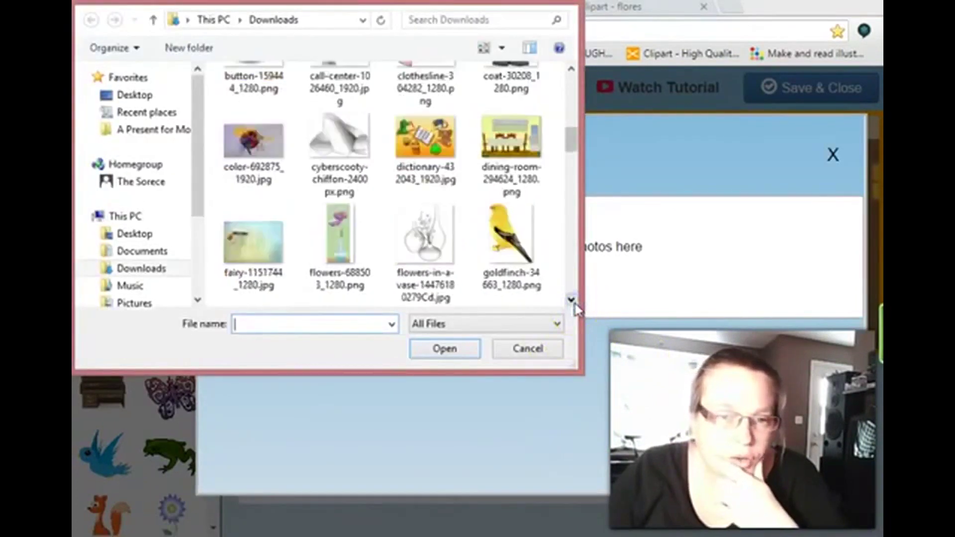
{"action": "left_click", "coordinate": [571, 300]}
{"action": "left_click", "coordinate": [572, 300]}
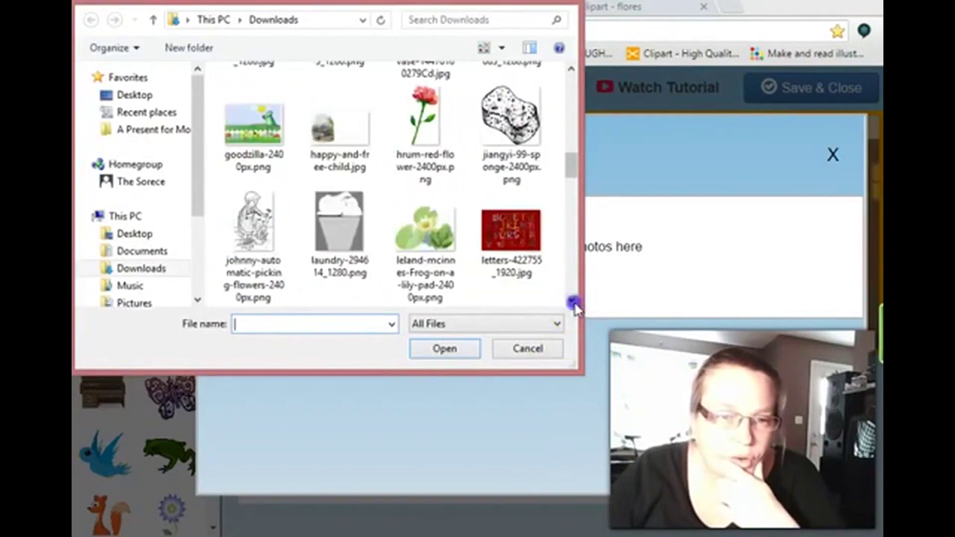
{"action": "left_click", "coordinate": [571, 300]}
{"action": "left_click", "coordinate": [572, 300]}
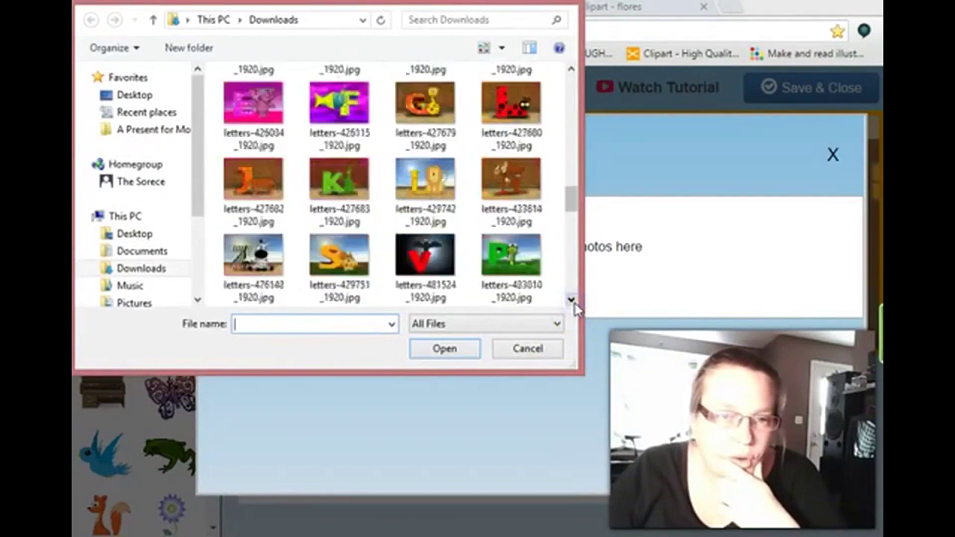
{"action": "left_click", "coordinate": [571, 300]}
{"action": "left_click", "coordinate": [571, 301]}
{"action": "left_click", "coordinate": [572, 300]}
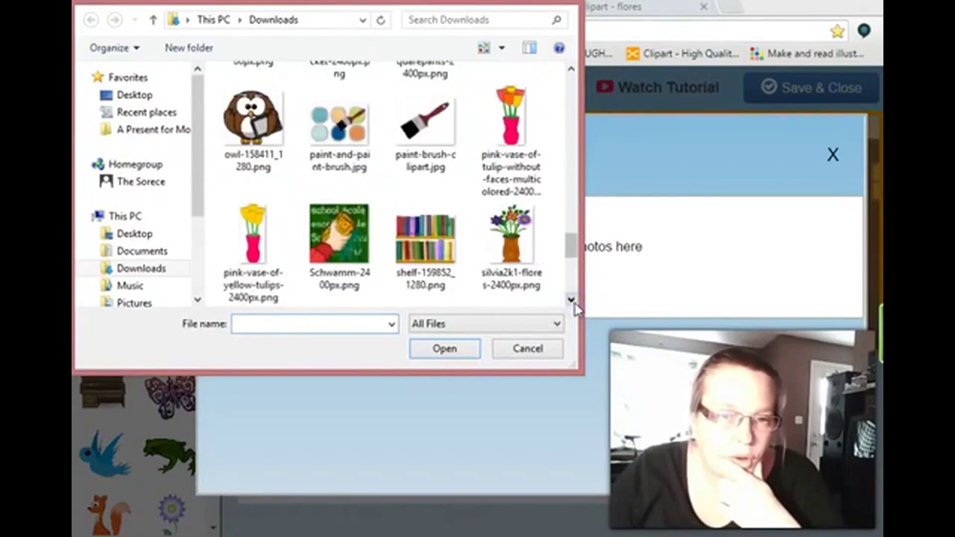
{"action": "left_click", "coordinate": [527, 139]}
{"action": "left_click", "coordinate": [481, 352]}
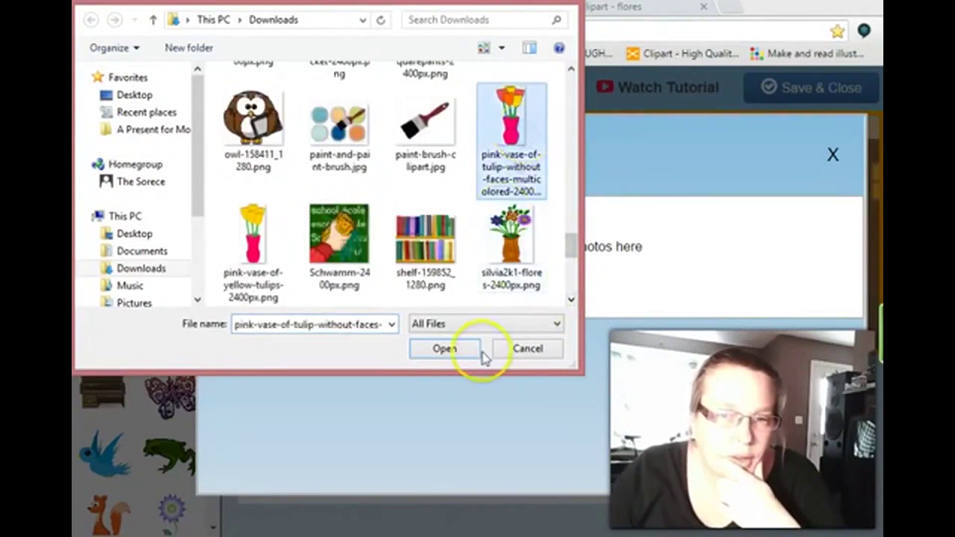
{"action": "left_click", "coordinate": [460, 355]}
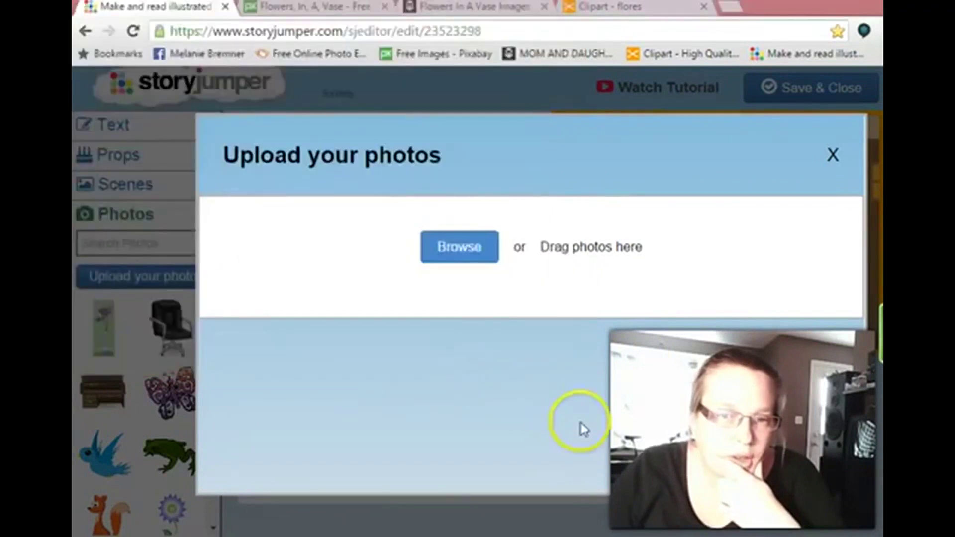
{"action": "left_click", "coordinate": [836, 159]}
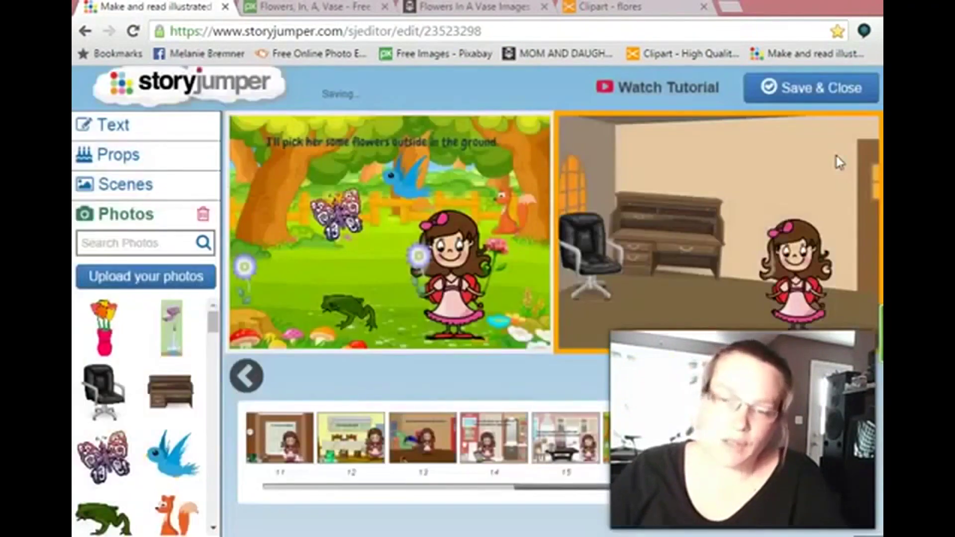
Turn the uploaded multicolored tulip vase photo into a prop, keeping the whole image uncropped.
{"action": "left_click", "coordinate": [103, 328]}
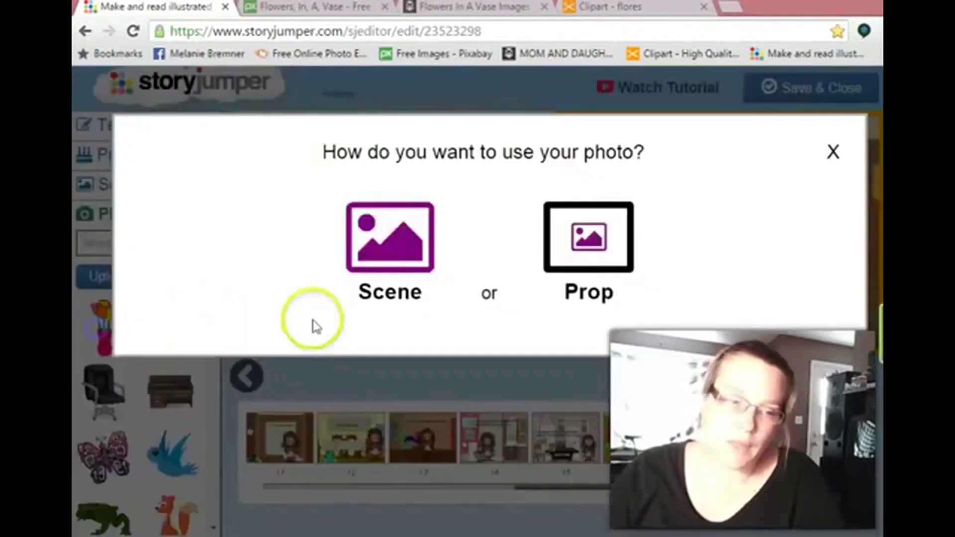
{"action": "left_click", "coordinate": [589, 244]}
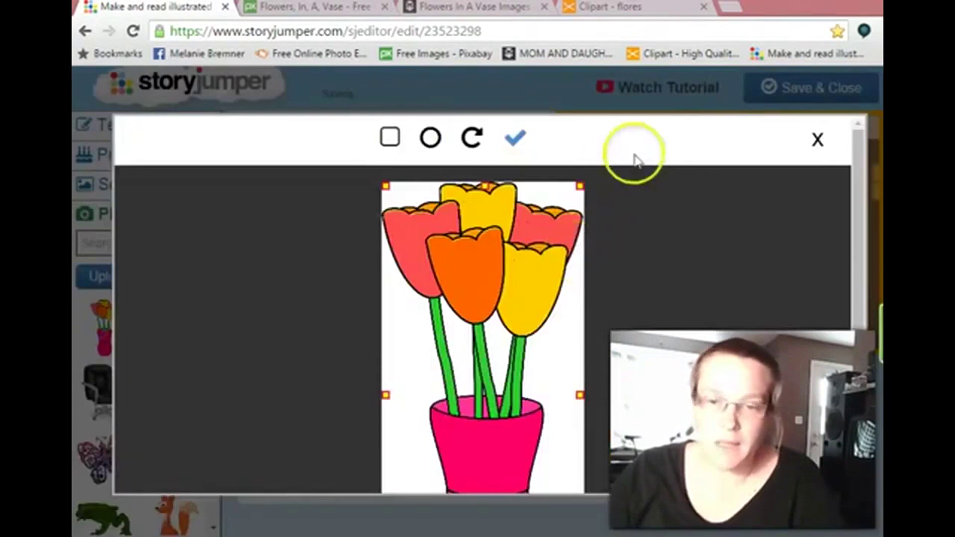
{"action": "left_click", "coordinate": [517, 142]}
{"action": "left_click", "coordinate": [656, 169]}
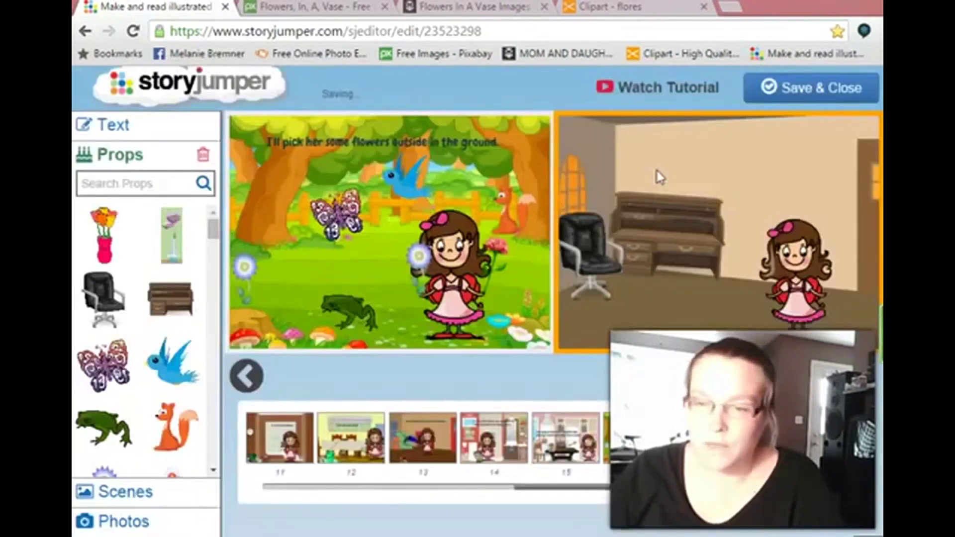
Add the multicolored tulip vase prop to the room page and place it at the right end of the desk.
{"action": "left_click", "coordinate": [100, 239]}
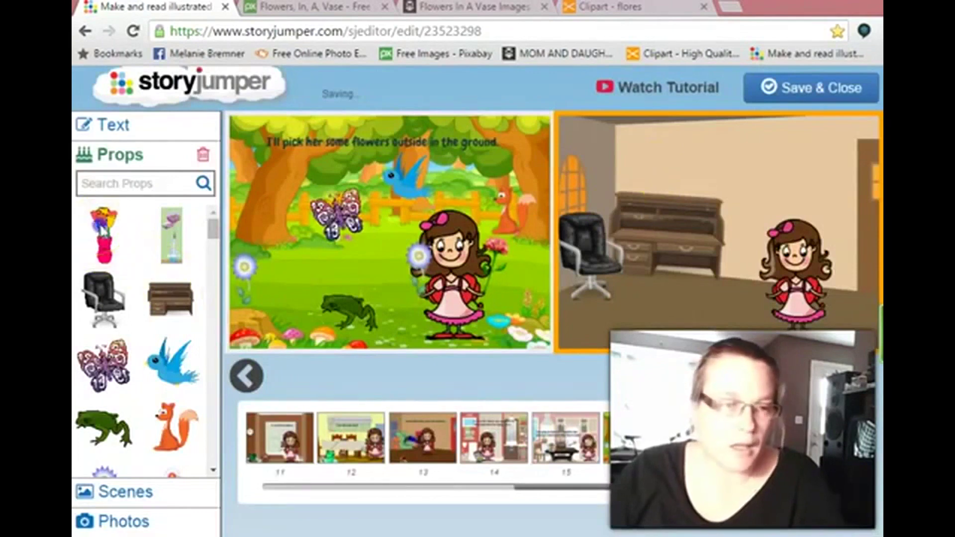
{"action": "left_click", "coordinate": [649, 164]}
{"action": "left_click", "coordinate": [155, 241]}
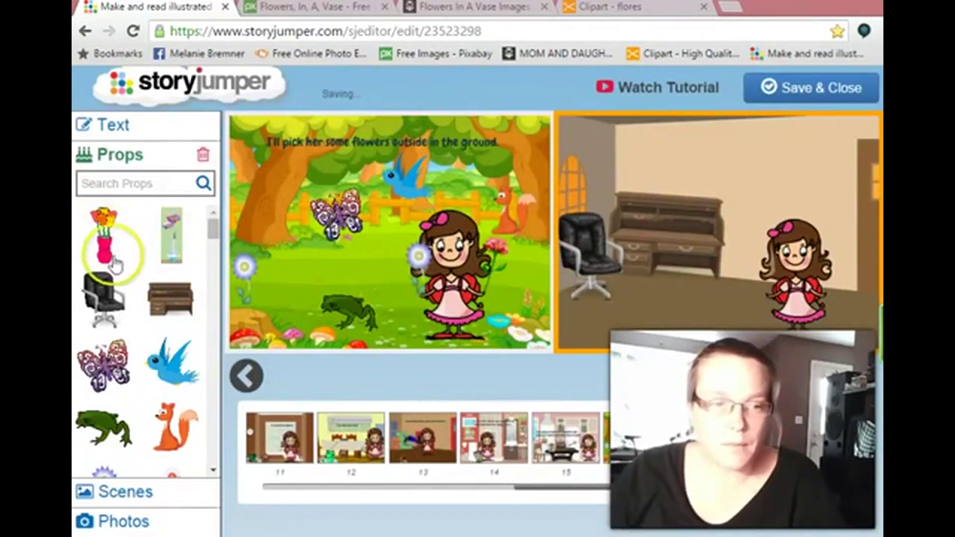
{"action": "left_click", "coordinate": [105, 237]}
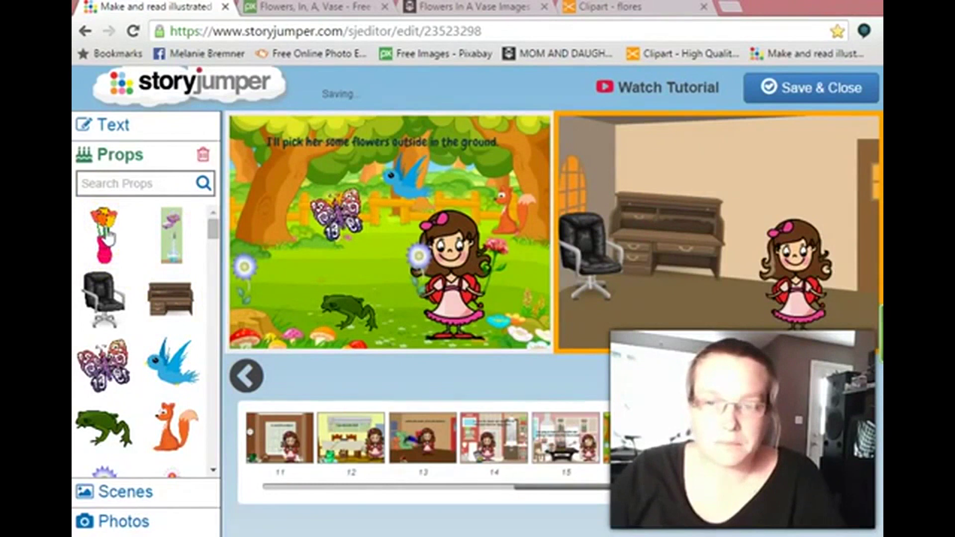
{"action": "left_click", "coordinate": [105, 237]}
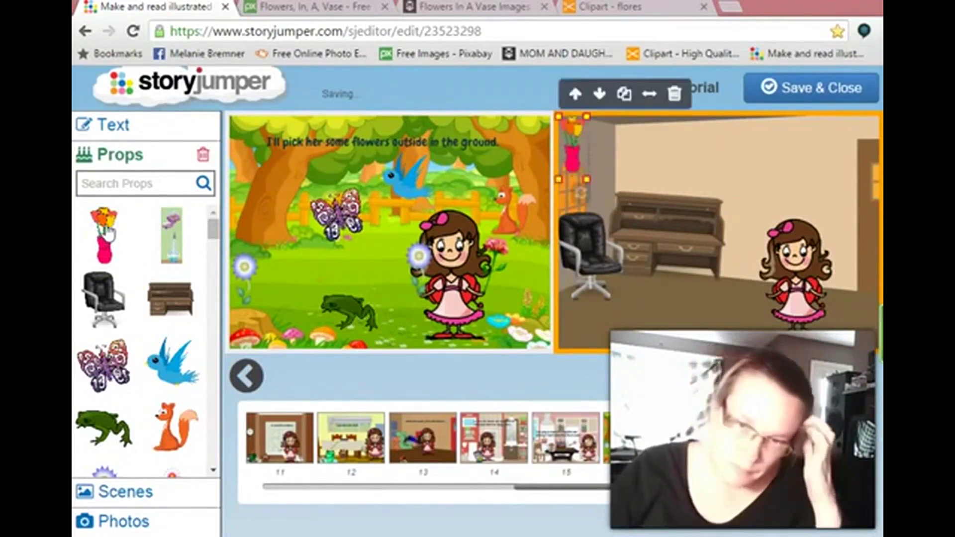
{"action": "left_click", "coordinate": [577, 136]}
{"action": "left_click_drag", "start_coordinate": [577, 137], "coordinate": [712, 204]}
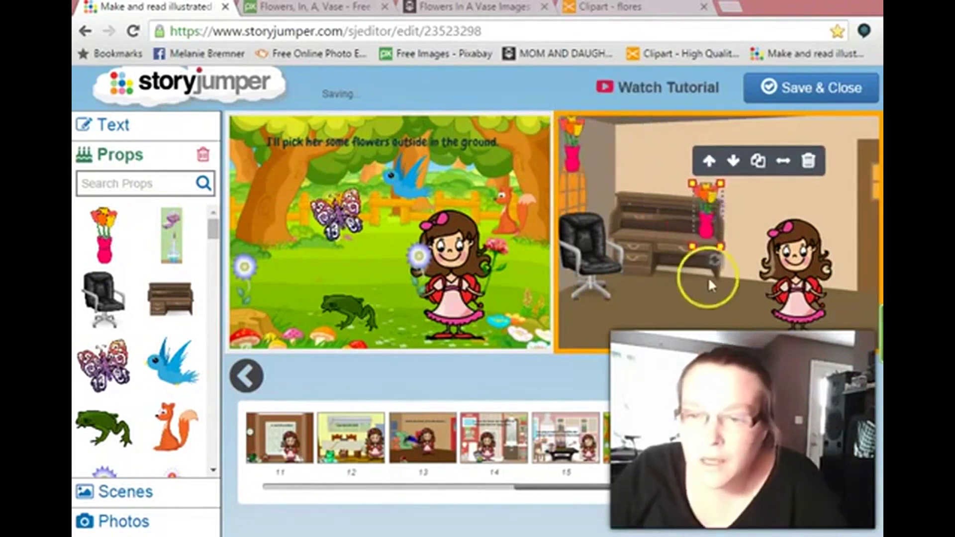
{"action": "left_click", "coordinate": [689, 300]}
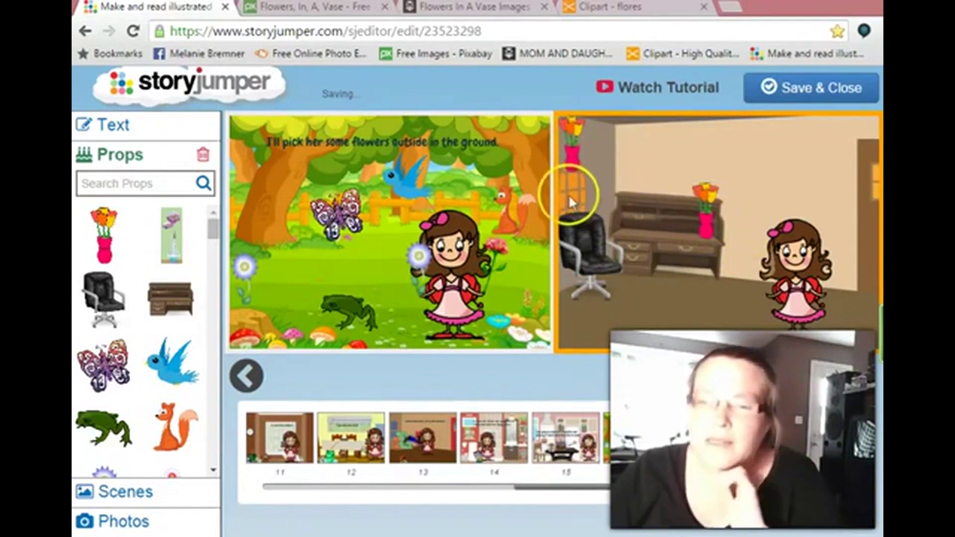
Delete the duplicate tulip vase above the office chair and keep the room page open in the editor.
{"action": "left_click", "coordinate": [571, 139]}
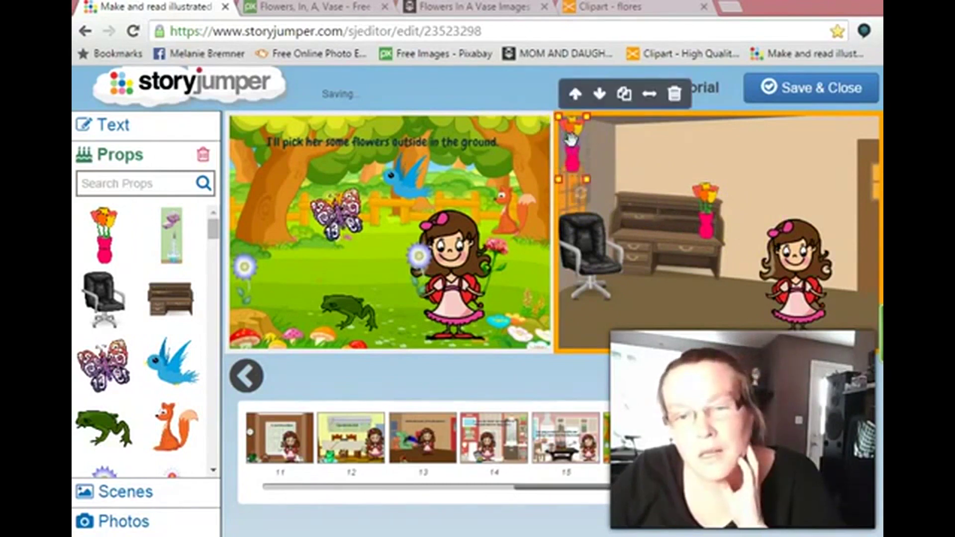
{"action": "left_click", "coordinate": [675, 95]}
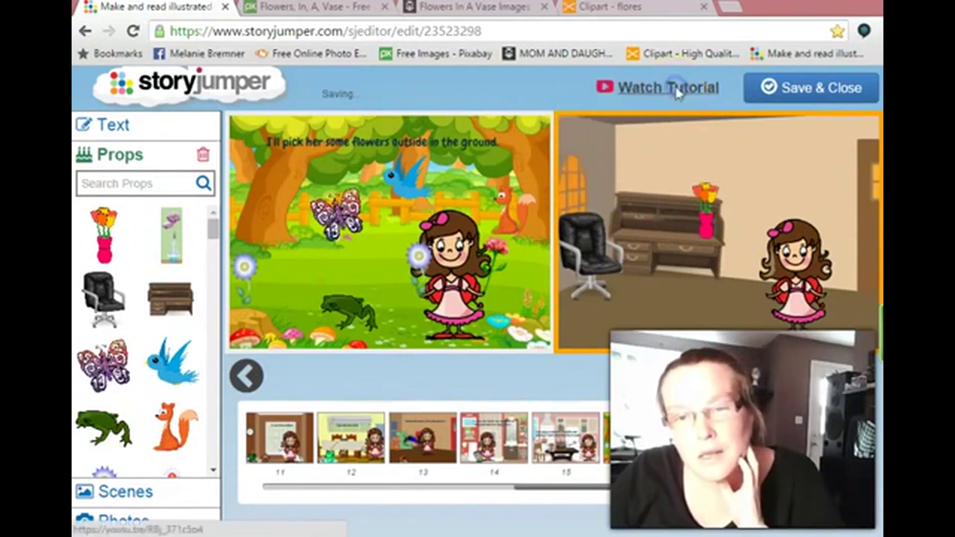
{"action": "left_click", "coordinate": [676, 89]}
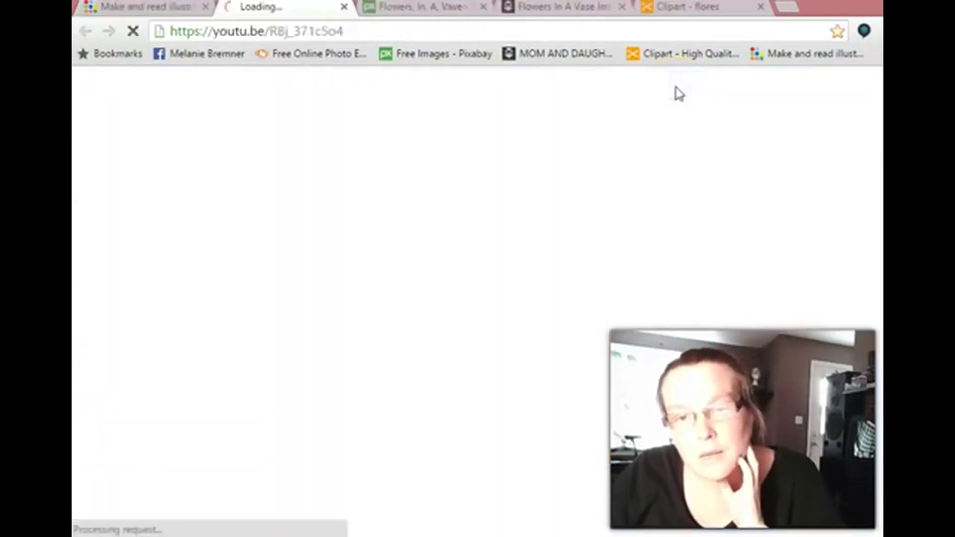
{"action": "left_click", "coordinate": [344, 7]}
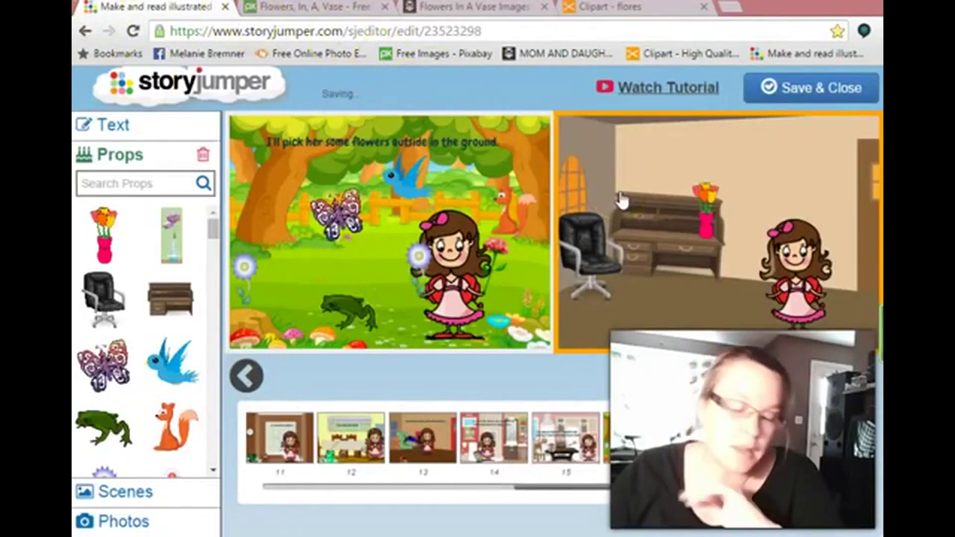
{"action": "left_click", "coordinate": [606, 163]}
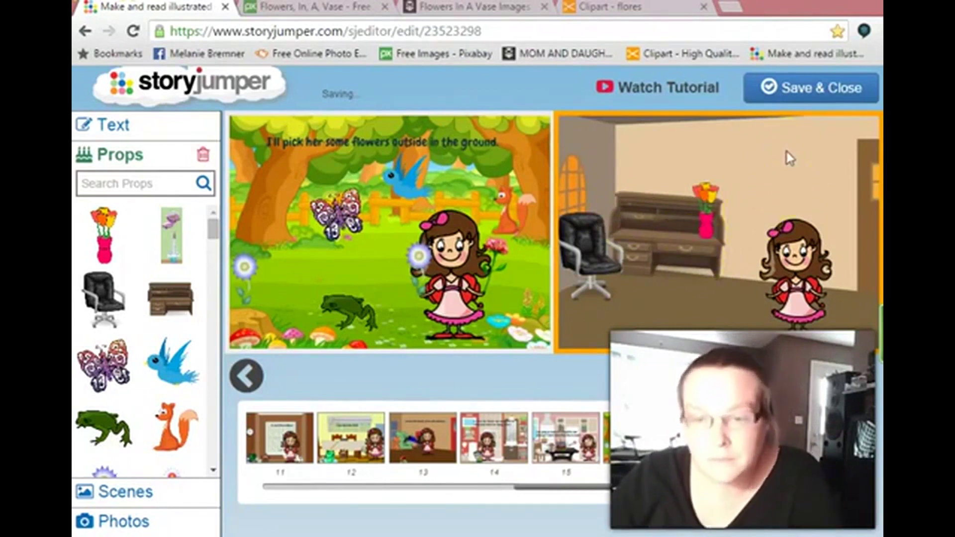
{"action": "scroll", "coordinate": [177, 299], "scroll_direction": "down", "scroll_amount": 5}
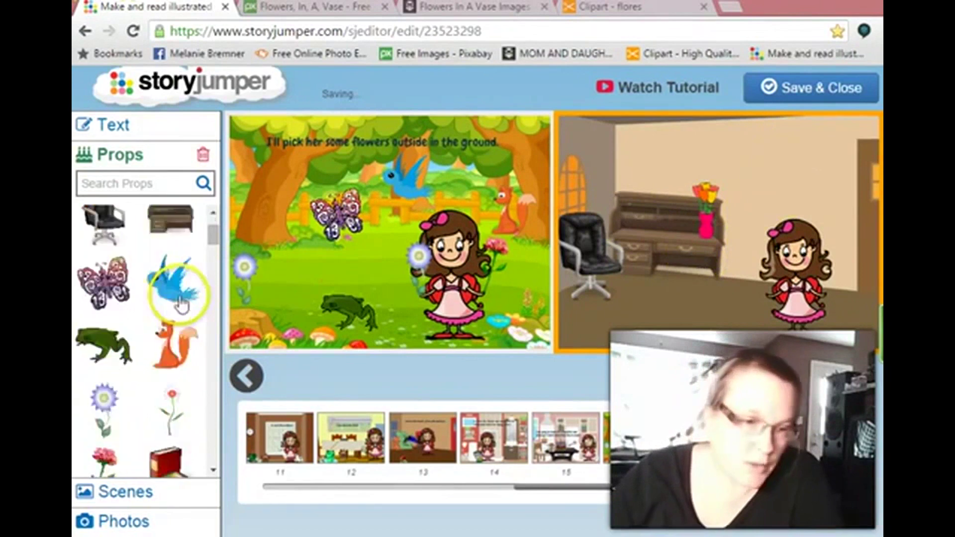
{"action": "scroll", "coordinate": [182, 305], "scroll_direction": "down", "scroll_amount": 4}
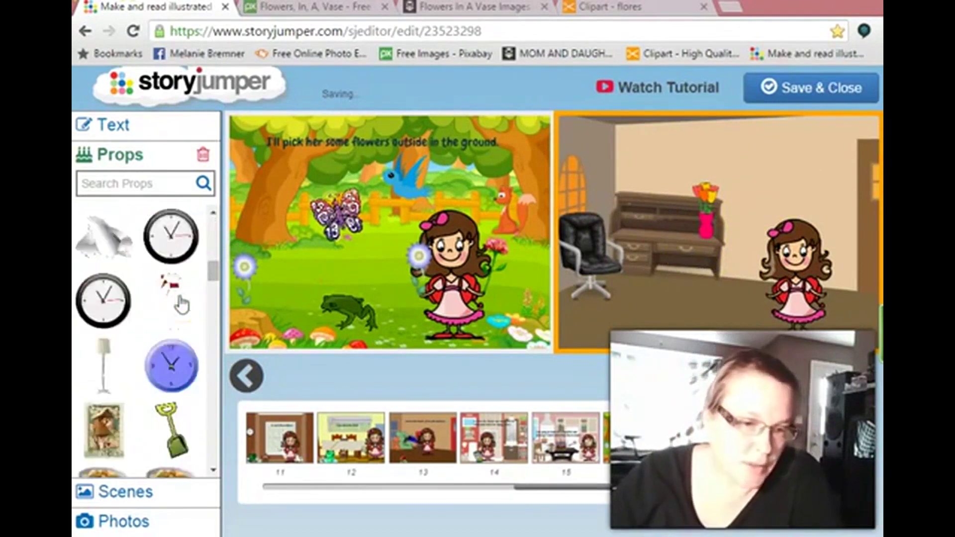
{"action": "scroll", "coordinate": [182, 304], "scroll_direction": "down", "scroll_amount": 2}
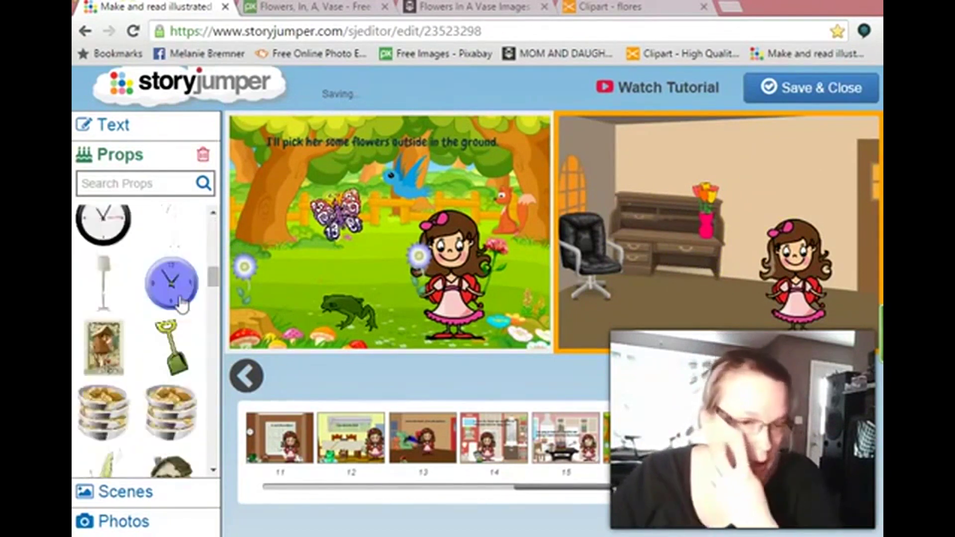
{"action": "scroll", "coordinate": [182, 305], "scroll_direction": "down", "scroll_amount": 4}
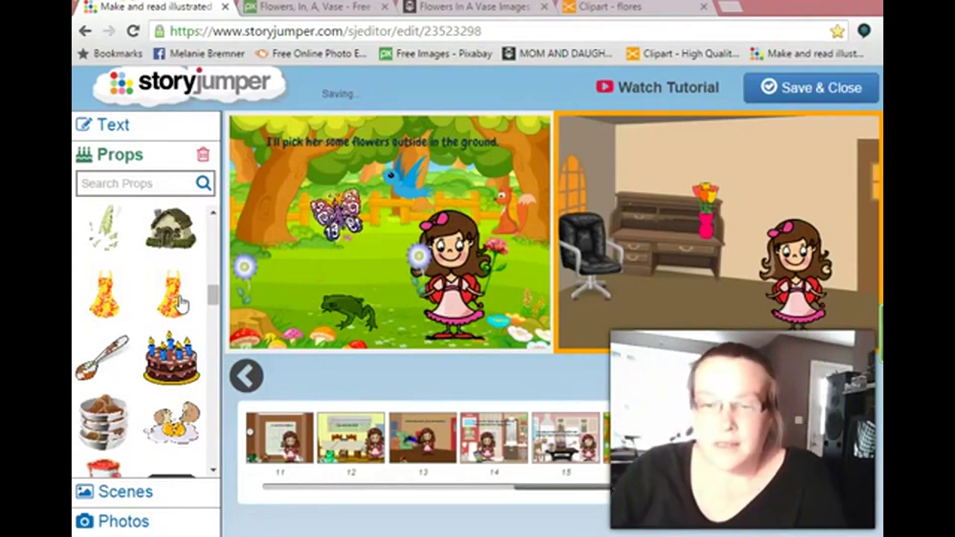
Add a big text box to the room page, shorten it to a narrow strip above the desk and set its font to Chewy.
{"action": "left_click", "coordinate": [118, 127]}
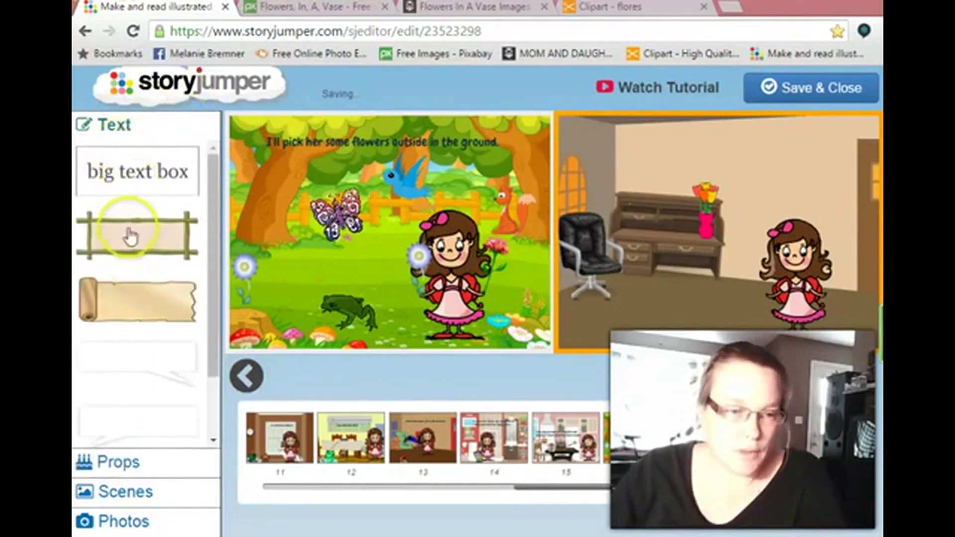
{"action": "left_click", "coordinate": [134, 179]}
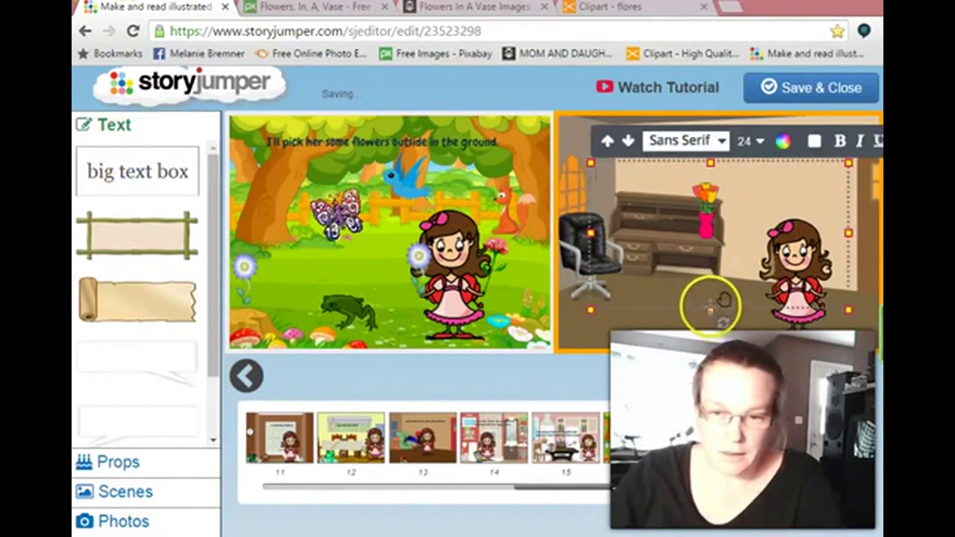
{"action": "left_click_drag", "start_coordinate": [711, 309], "coordinate": [700, 187]}
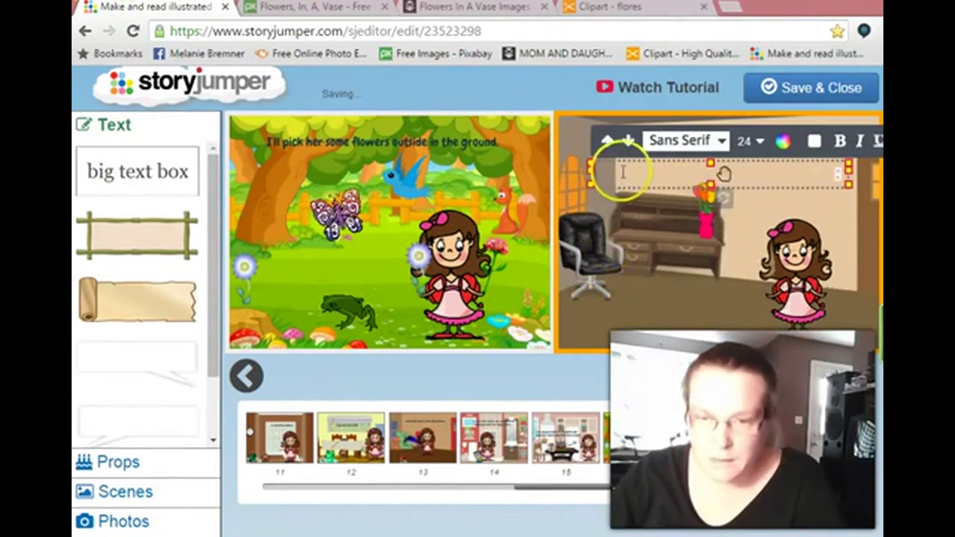
{"action": "left_click", "coordinate": [722, 141]}
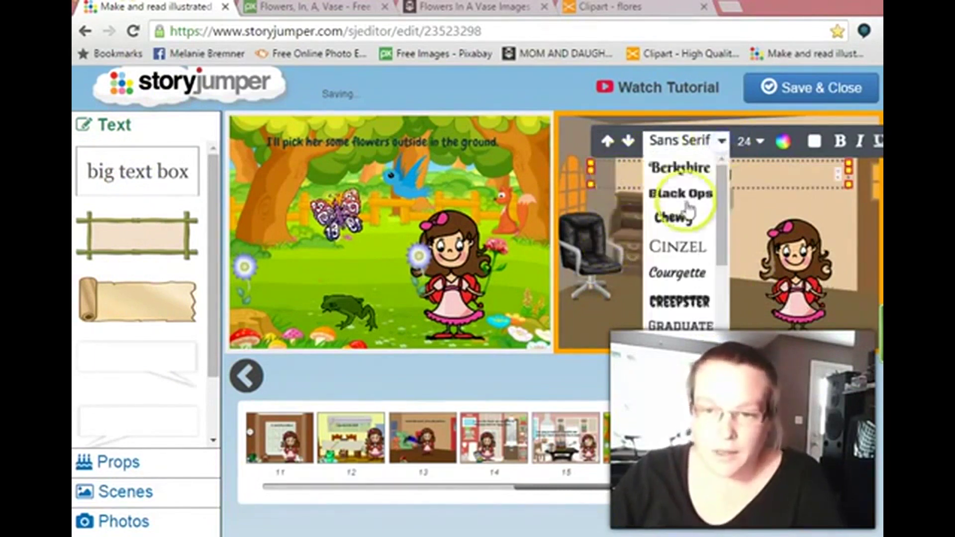
{"action": "left_click", "coordinate": [680, 229]}
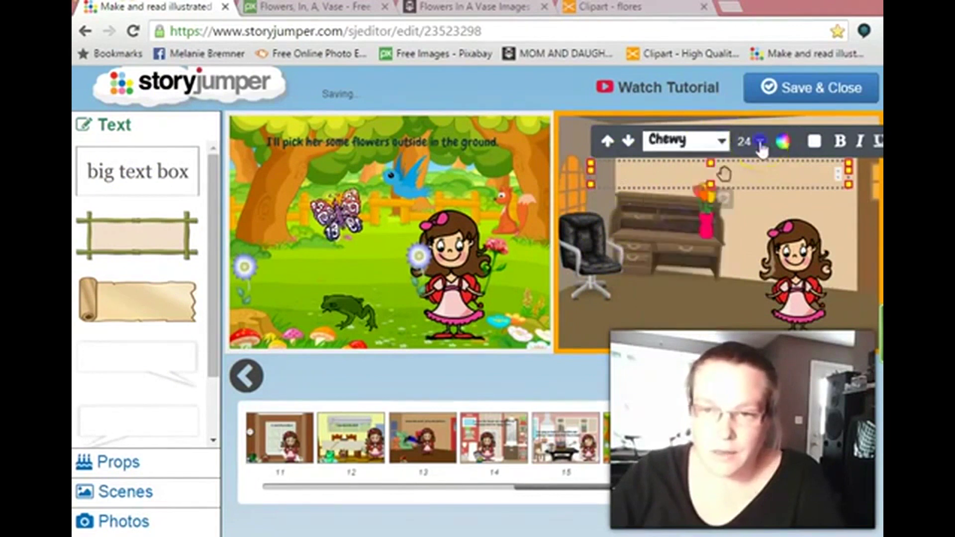
Set the text box's font size to 28 and enter "And place them nicely in the house all around.".
{"action": "left_click", "coordinate": [751, 141]}
{"action": "left_click", "coordinate": [746, 209]}
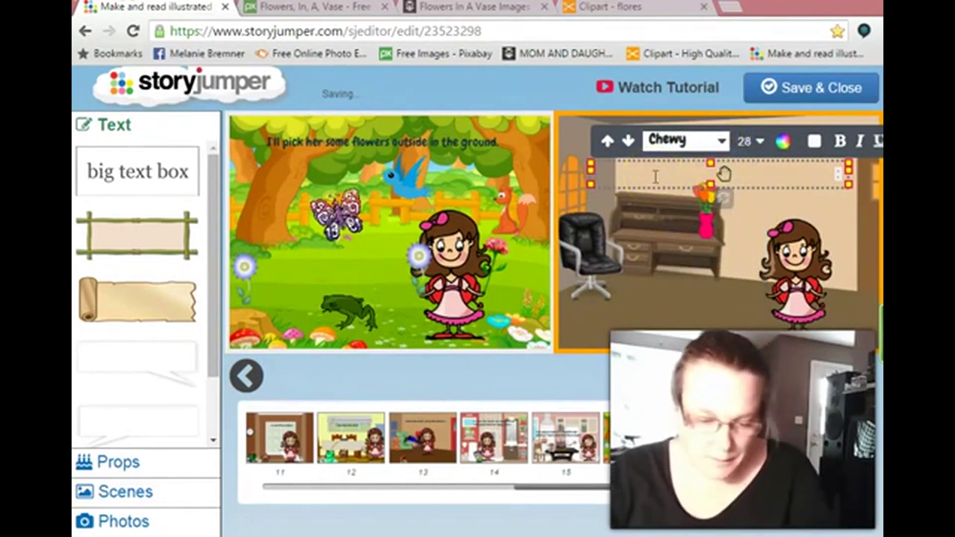
{"action": "type", "text": "And pla"}
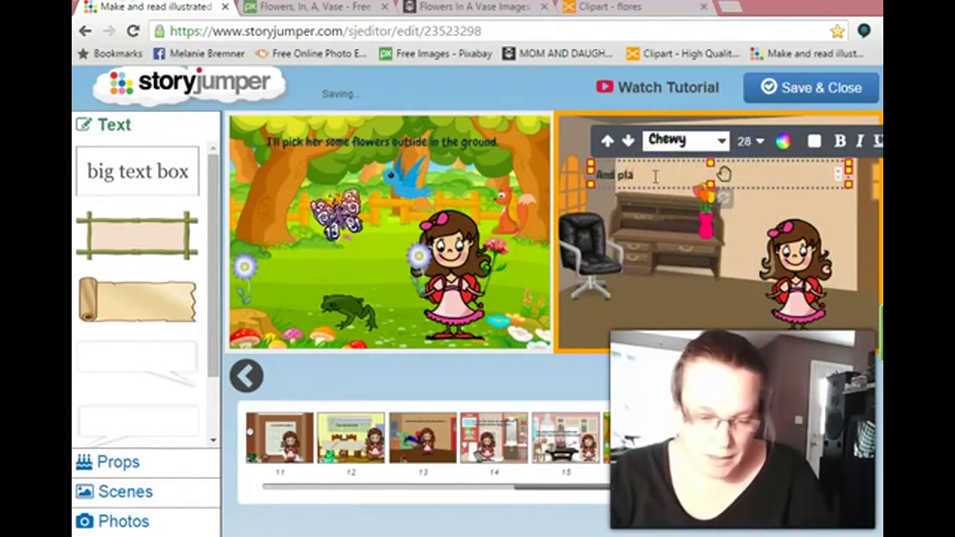
{"action": "type", "text": "ce them"}
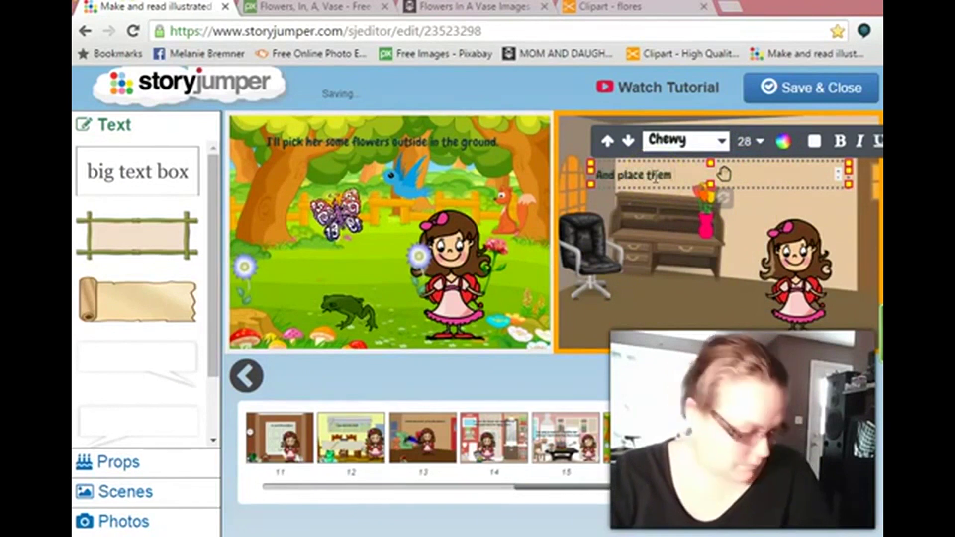
{"action": "type", "text": " nic"}
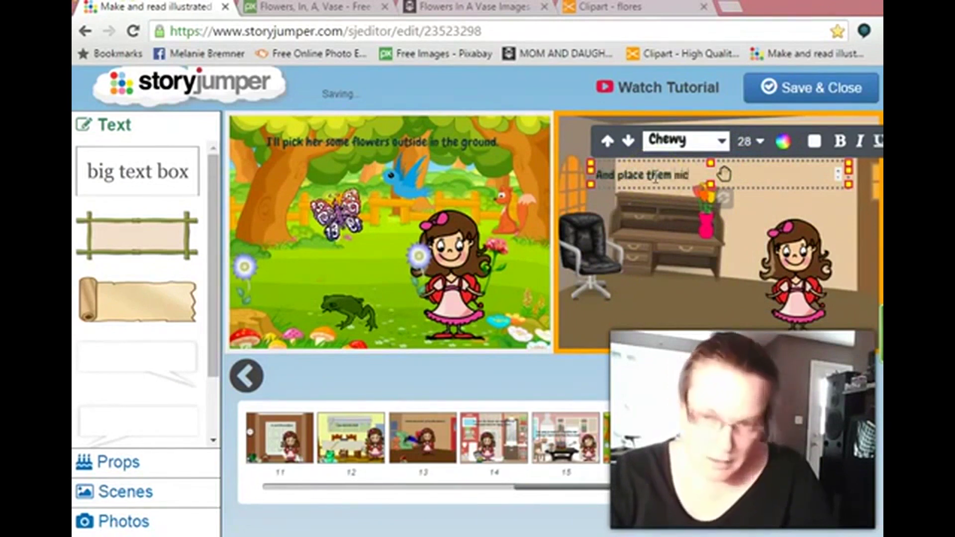
{"action": "type", "text": "ely in the house all around"}
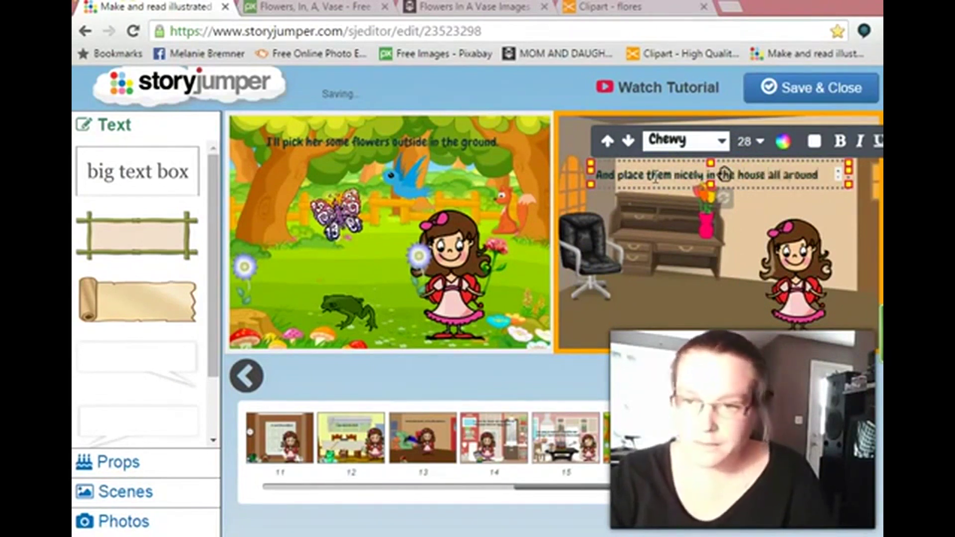
{"action": "type", "text": "."}
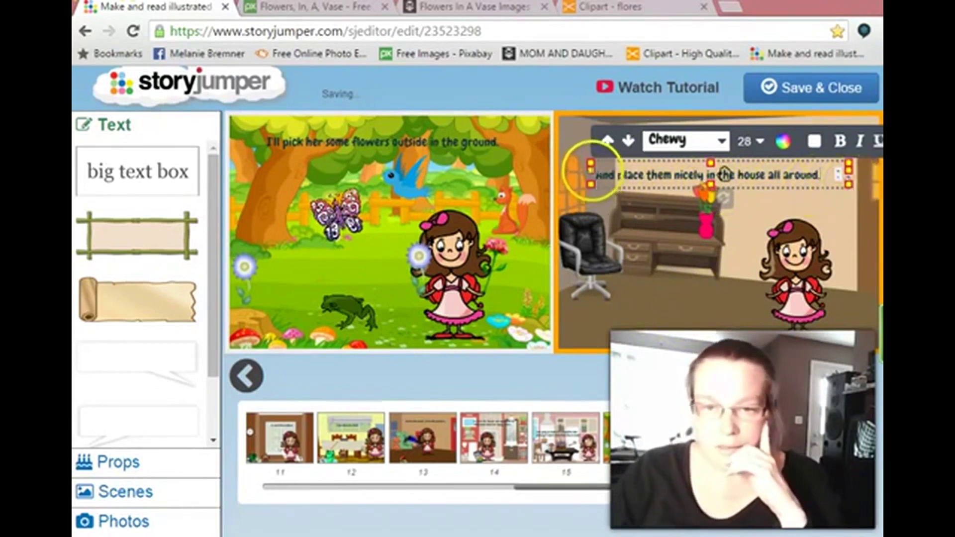
Widen the story text box on both sides and extend it downward until its scroll bar disappears.
{"action": "left_click_drag", "start_coordinate": [590, 169], "coordinate": [570, 171]}
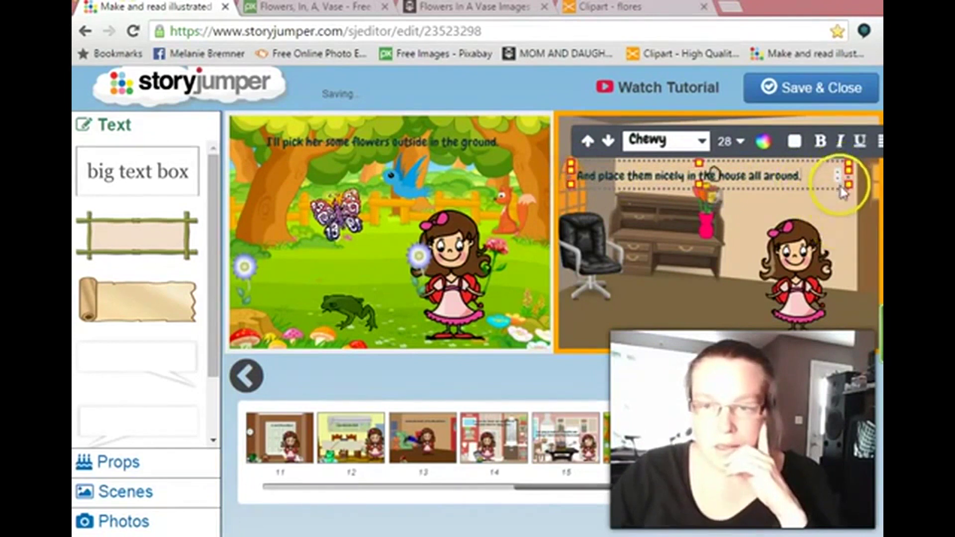
{"action": "left_click", "coordinate": [847, 263]}
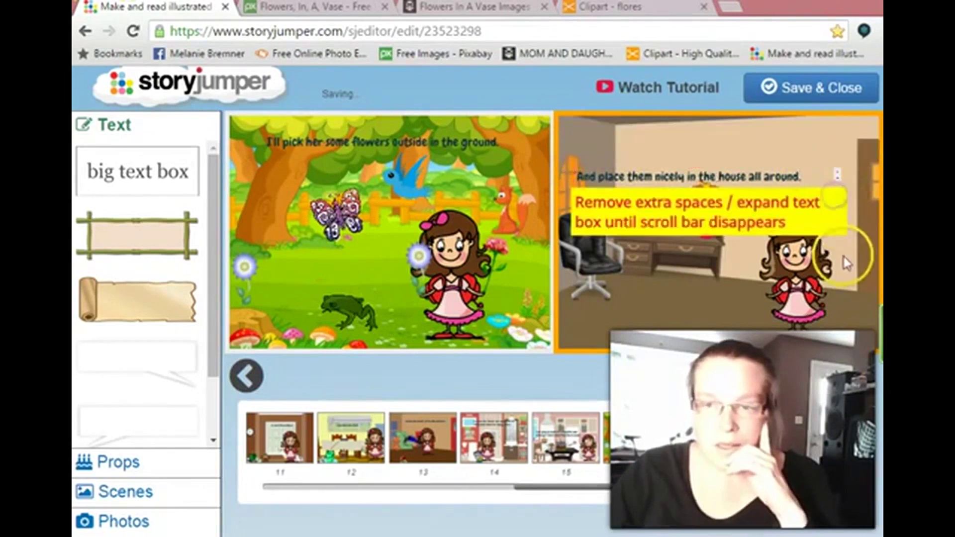
{"action": "left_click", "coordinate": [838, 174]}
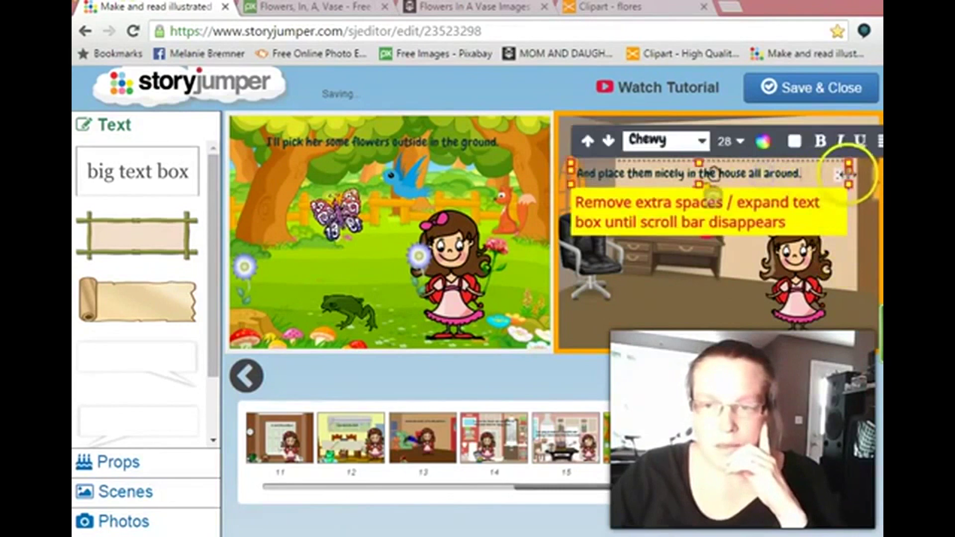
{"action": "left_click_drag", "start_coordinate": [848, 175], "coordinate": [873, 184]}
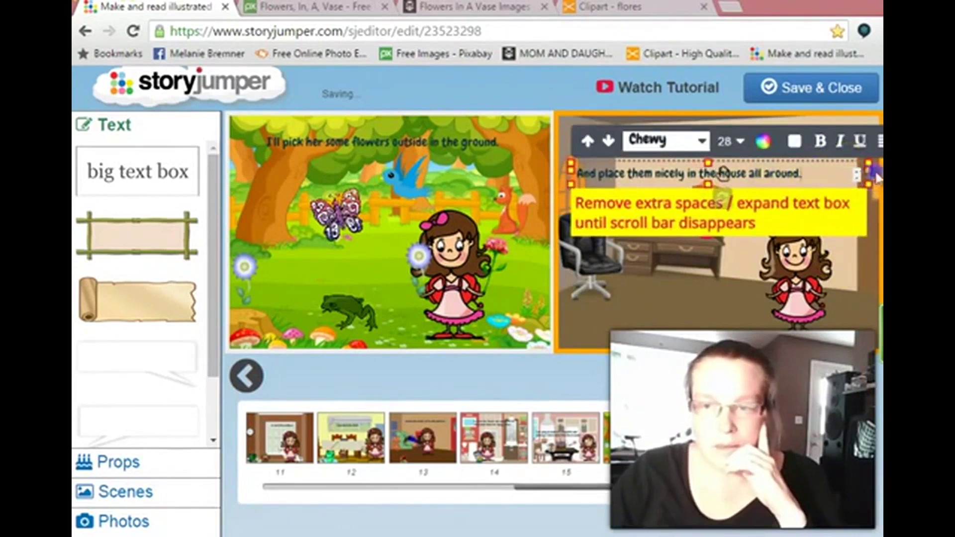
{"action": "left_click", "coordinate": [722, 173]}
{"action": "left_click_drag", "start_coordinate": [709, 185], "coordinate": [712, 200]}
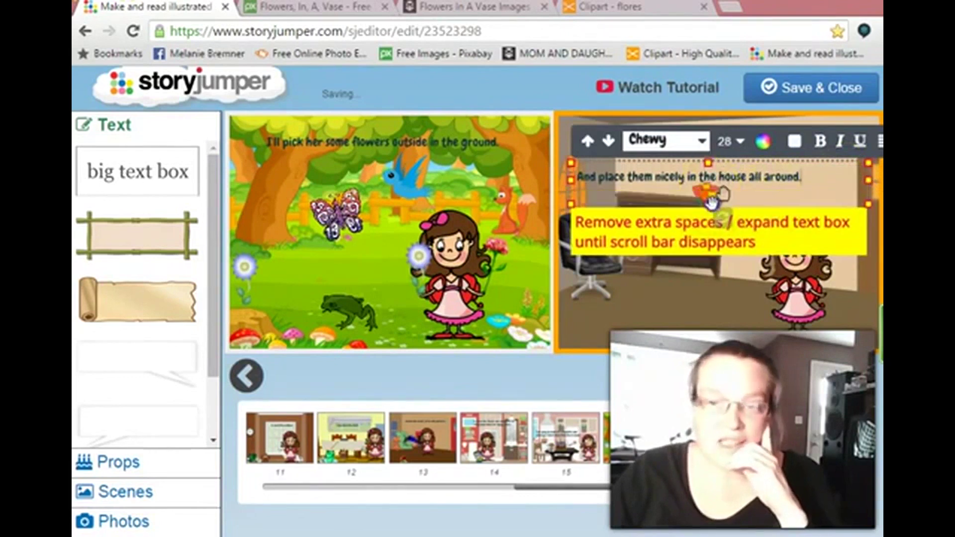
{"action": "left_click", "coordinate": [713, 308]}
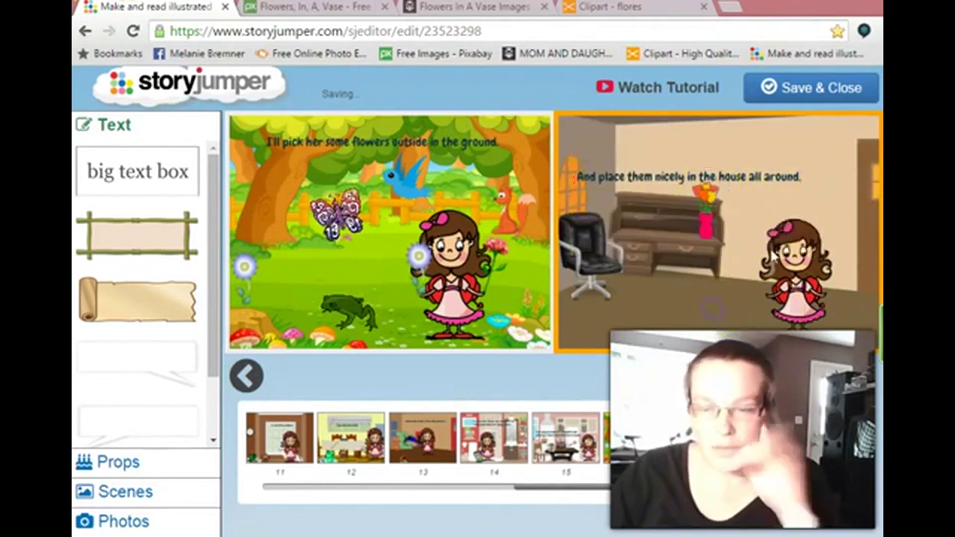
Extend the story text box upward so its sentence sits higher on the wall, clear of the tulip vase.
{"action": "left_click", "coordinate": [686, 175]}
{"action": "left_click", "coordinate": [711, 161]}
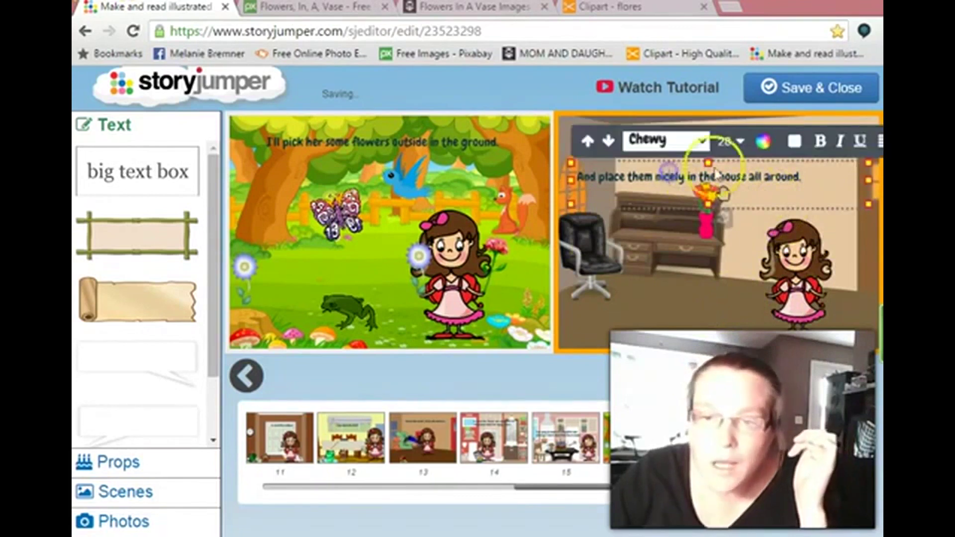
{"action": "left_click_drag", "start_coordinate": [709, 162], "coordinate": [710, 132]}
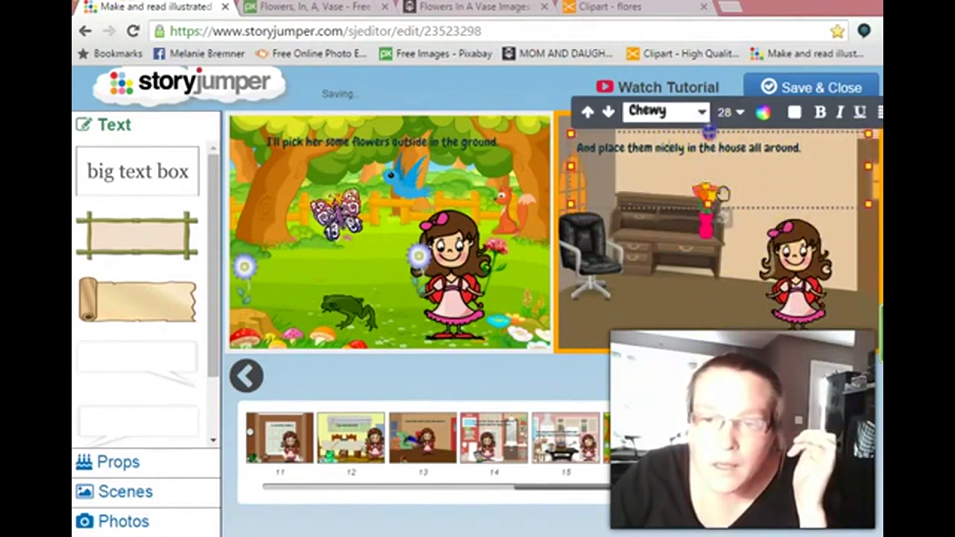
{"action": "left_click", "coordinate": [682, 302]}
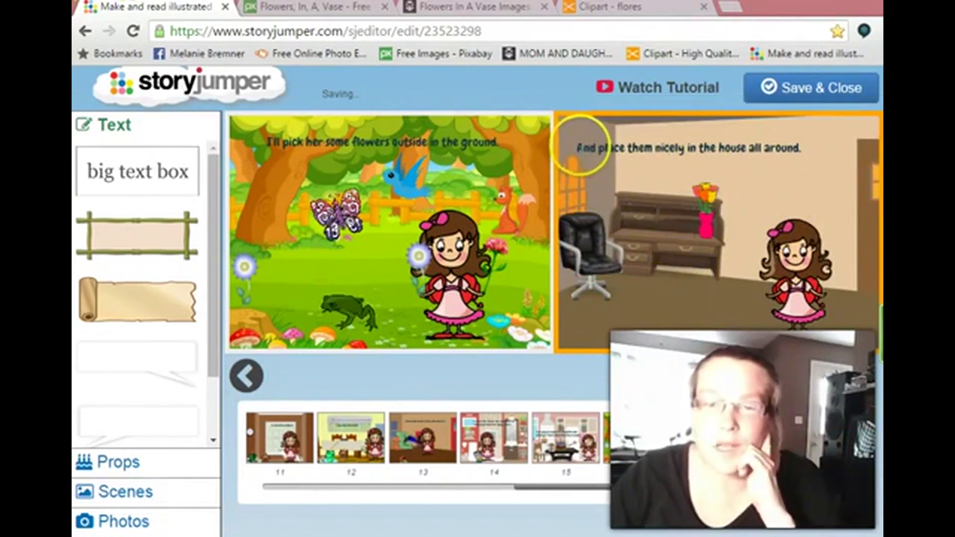
Indent the story sentence so it starts at the left corner of the room's back wall.
{"action": "left_click", "coordinate": [589, 163]}
{"action": "left_click", "coordinate": [577, 147]}
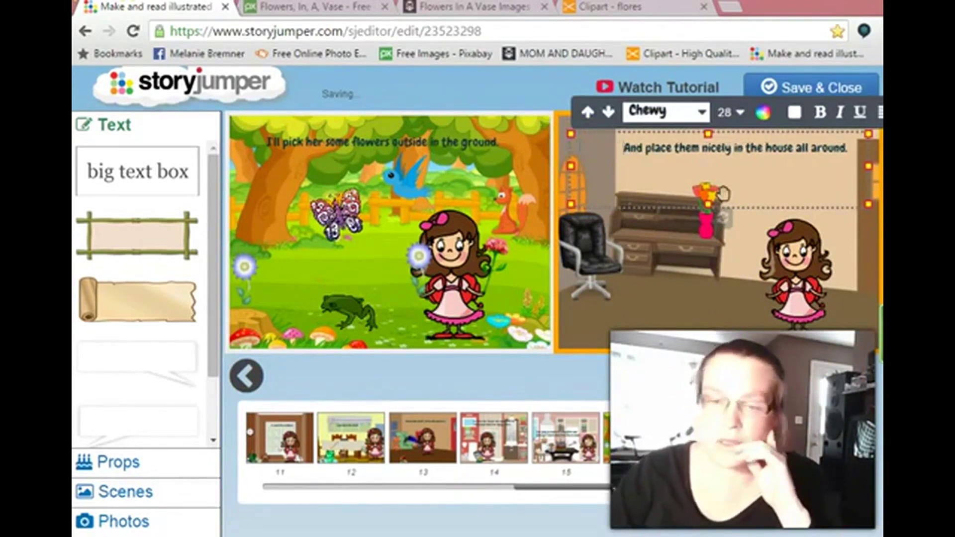
{"action": "left_click", "coordinate": [689, 323]}
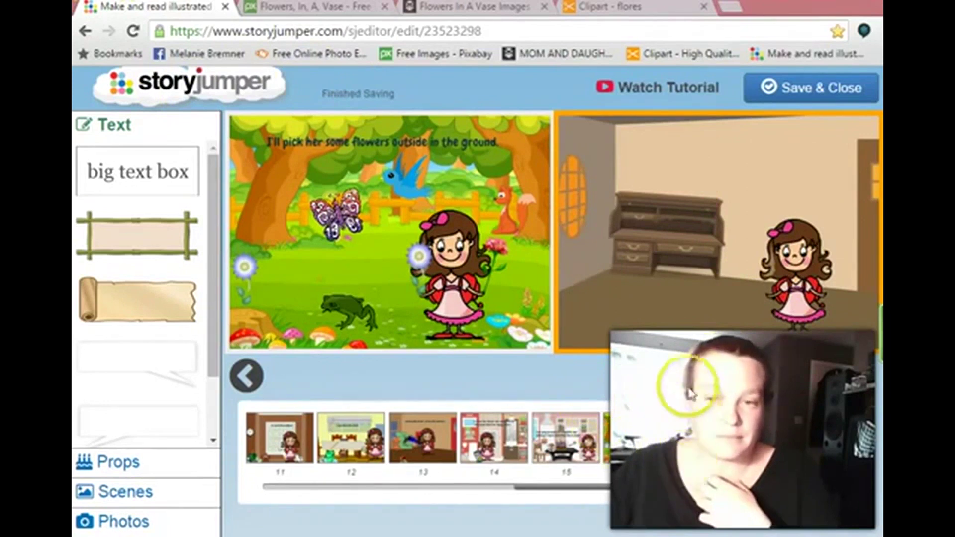
{"action": "left_click", "coordinate": [680, 334]}
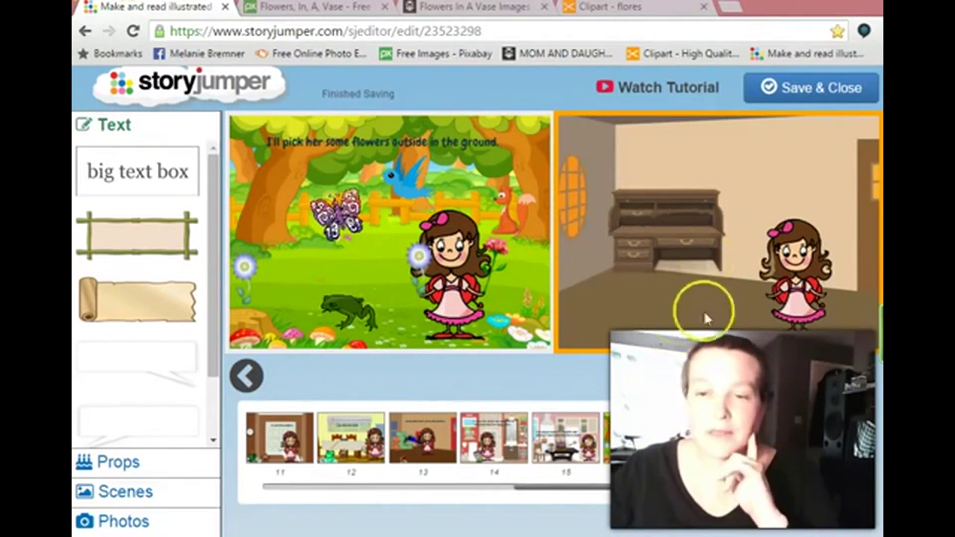